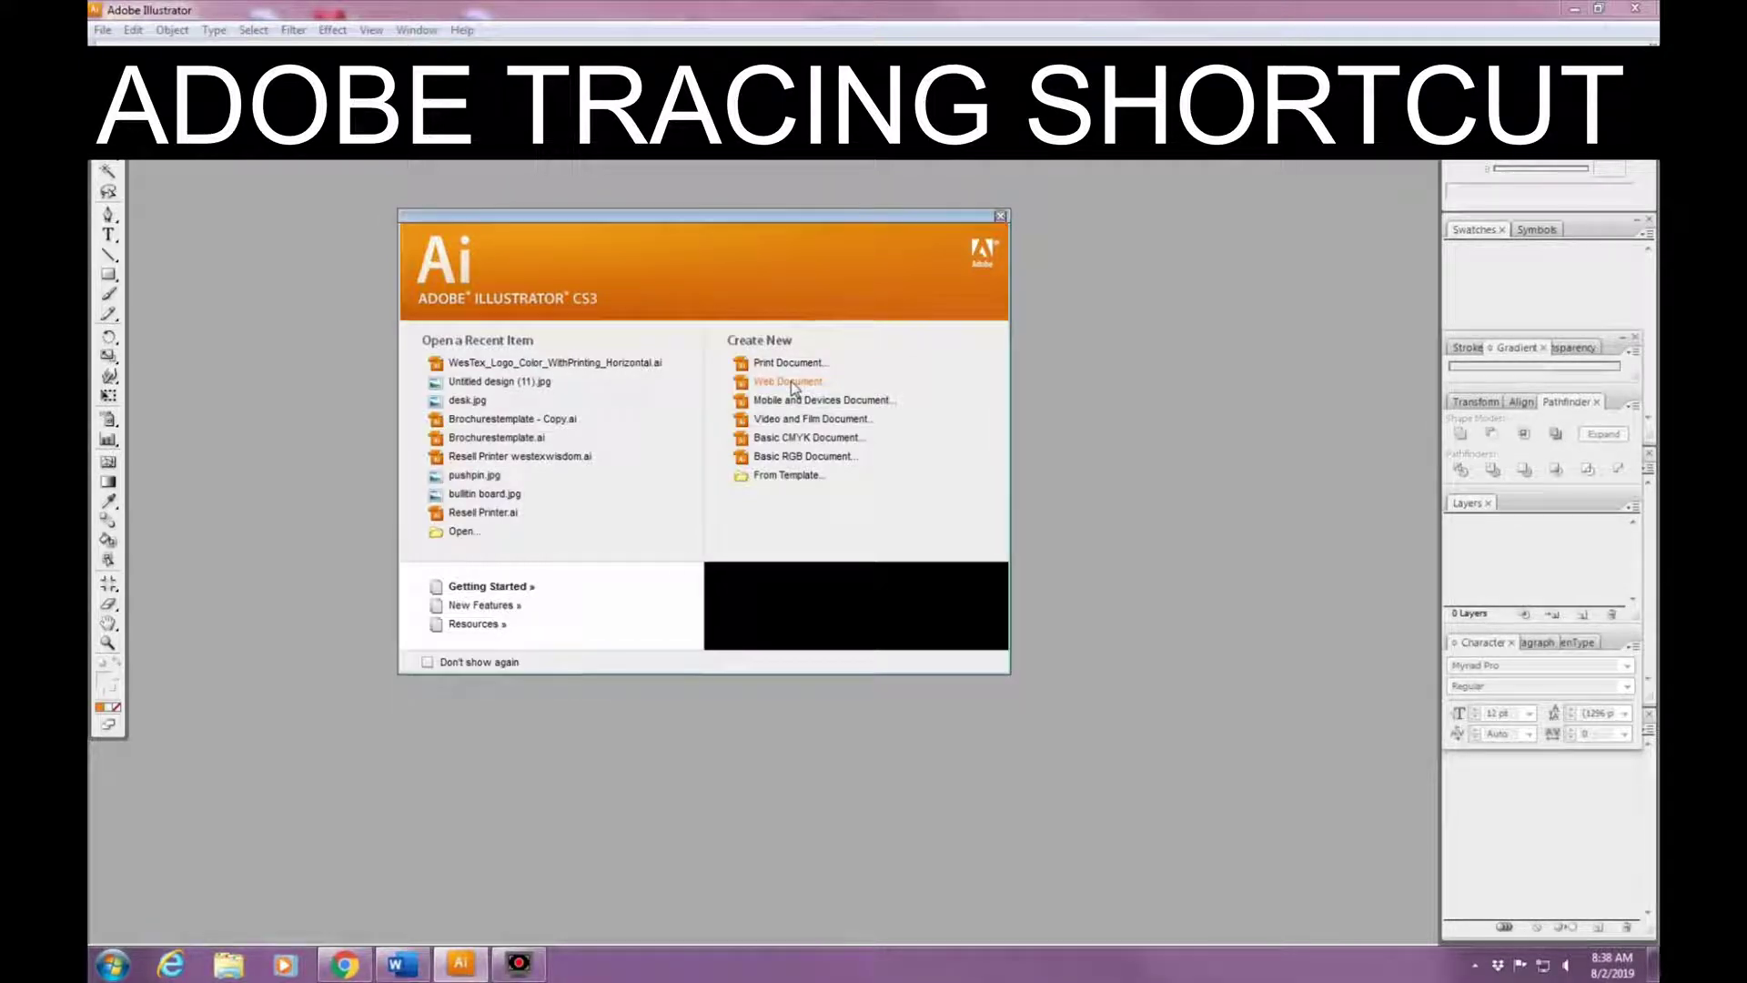
Start a 1200 × 628 px web document and name it Tracing Shortcut.
{"action": "left_click", "coordinate": [788, 382]}
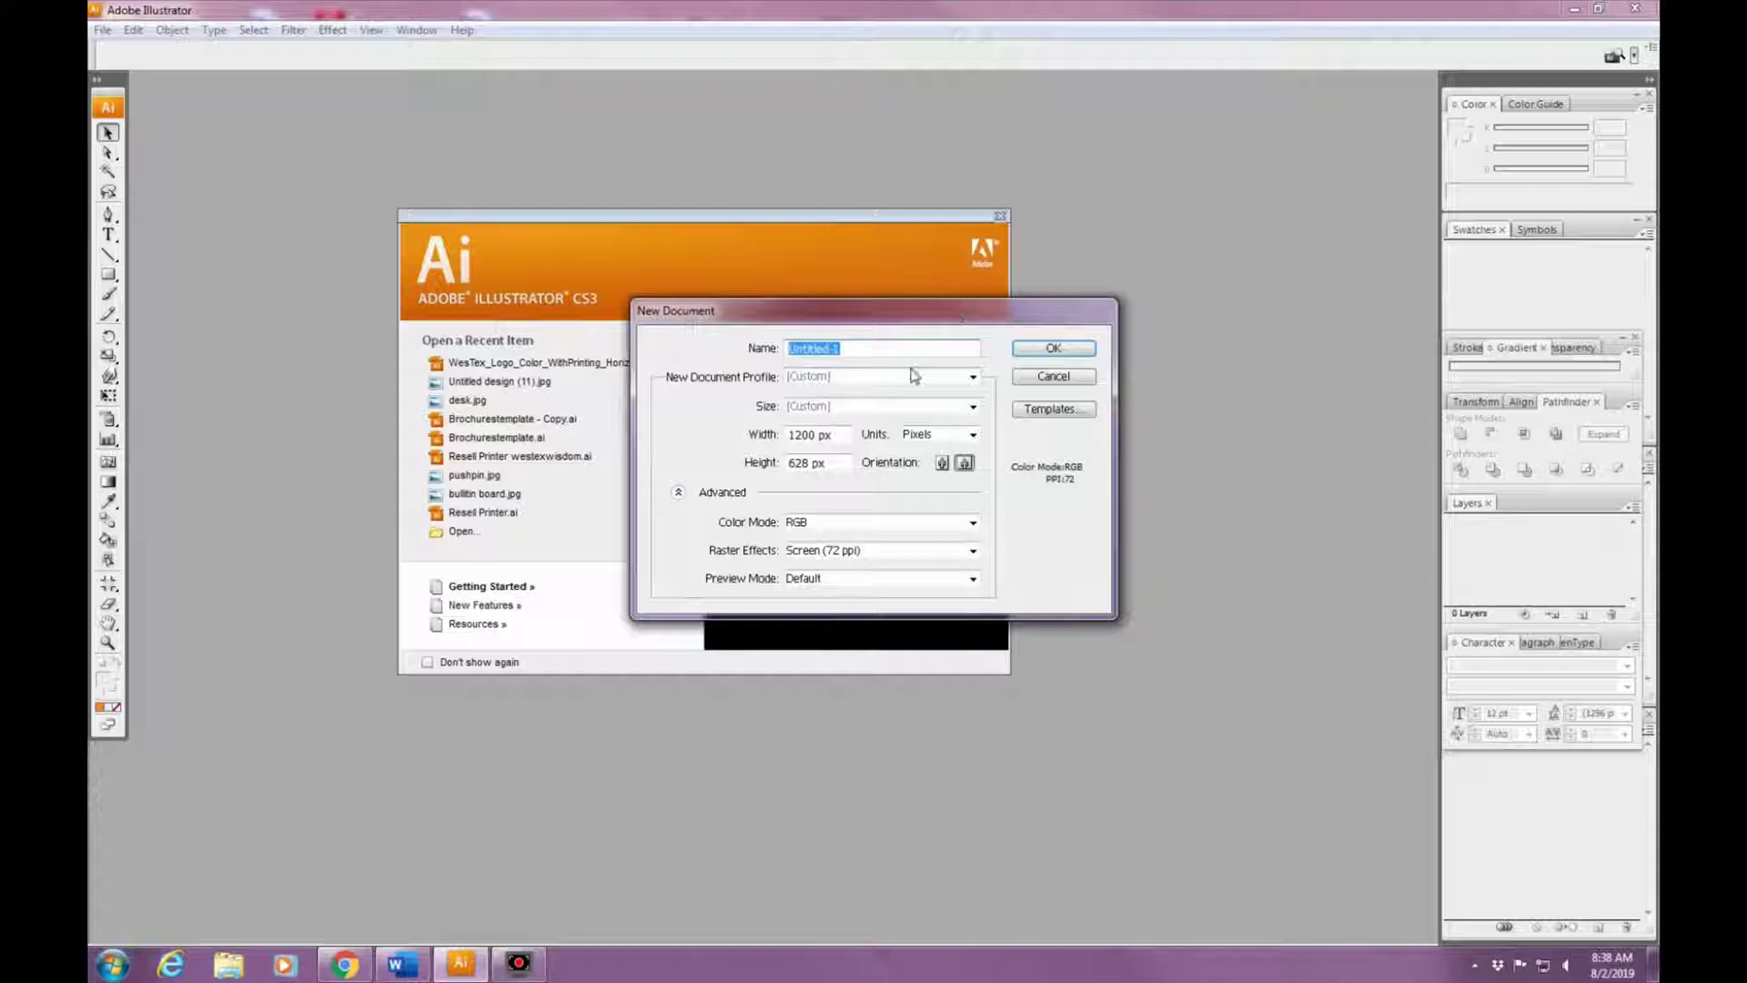
{"action": "type", "text": "Tracing S"}
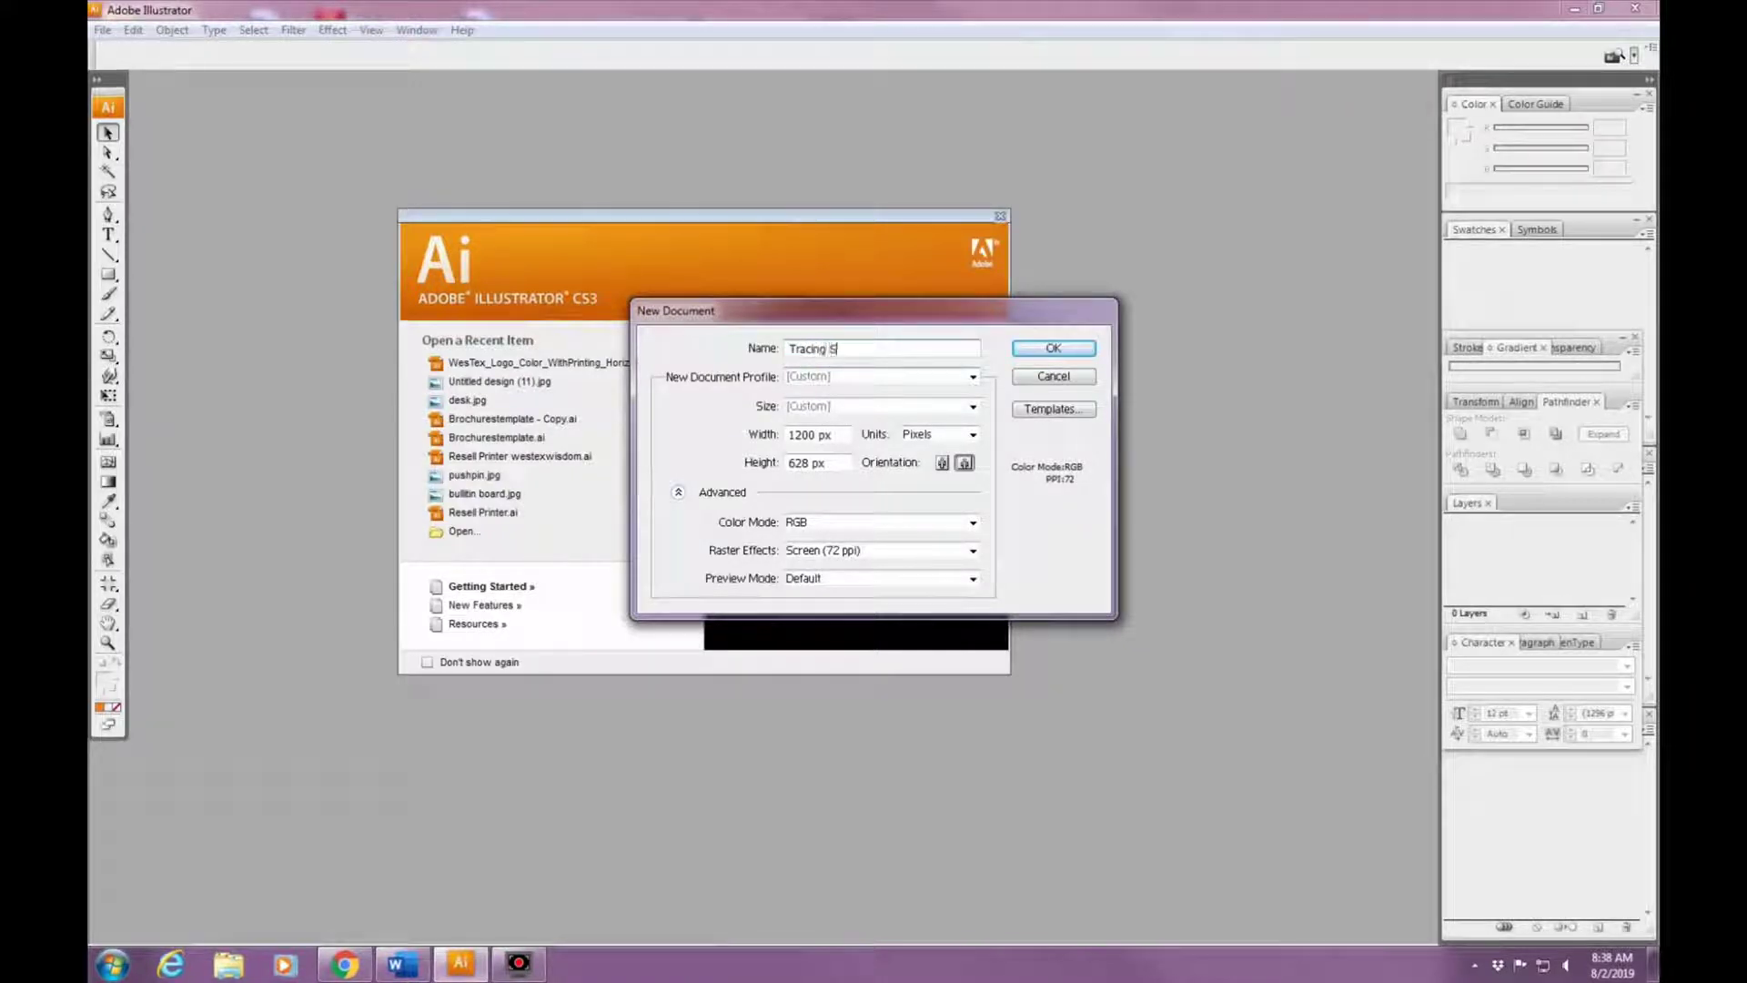
{"action": "type", "text": "hortcut"}
Create the new document and paste the orange-and-brown Ai logo image onto the artboard.
{"action": "left_click", "coordinate": [1048, 348]}
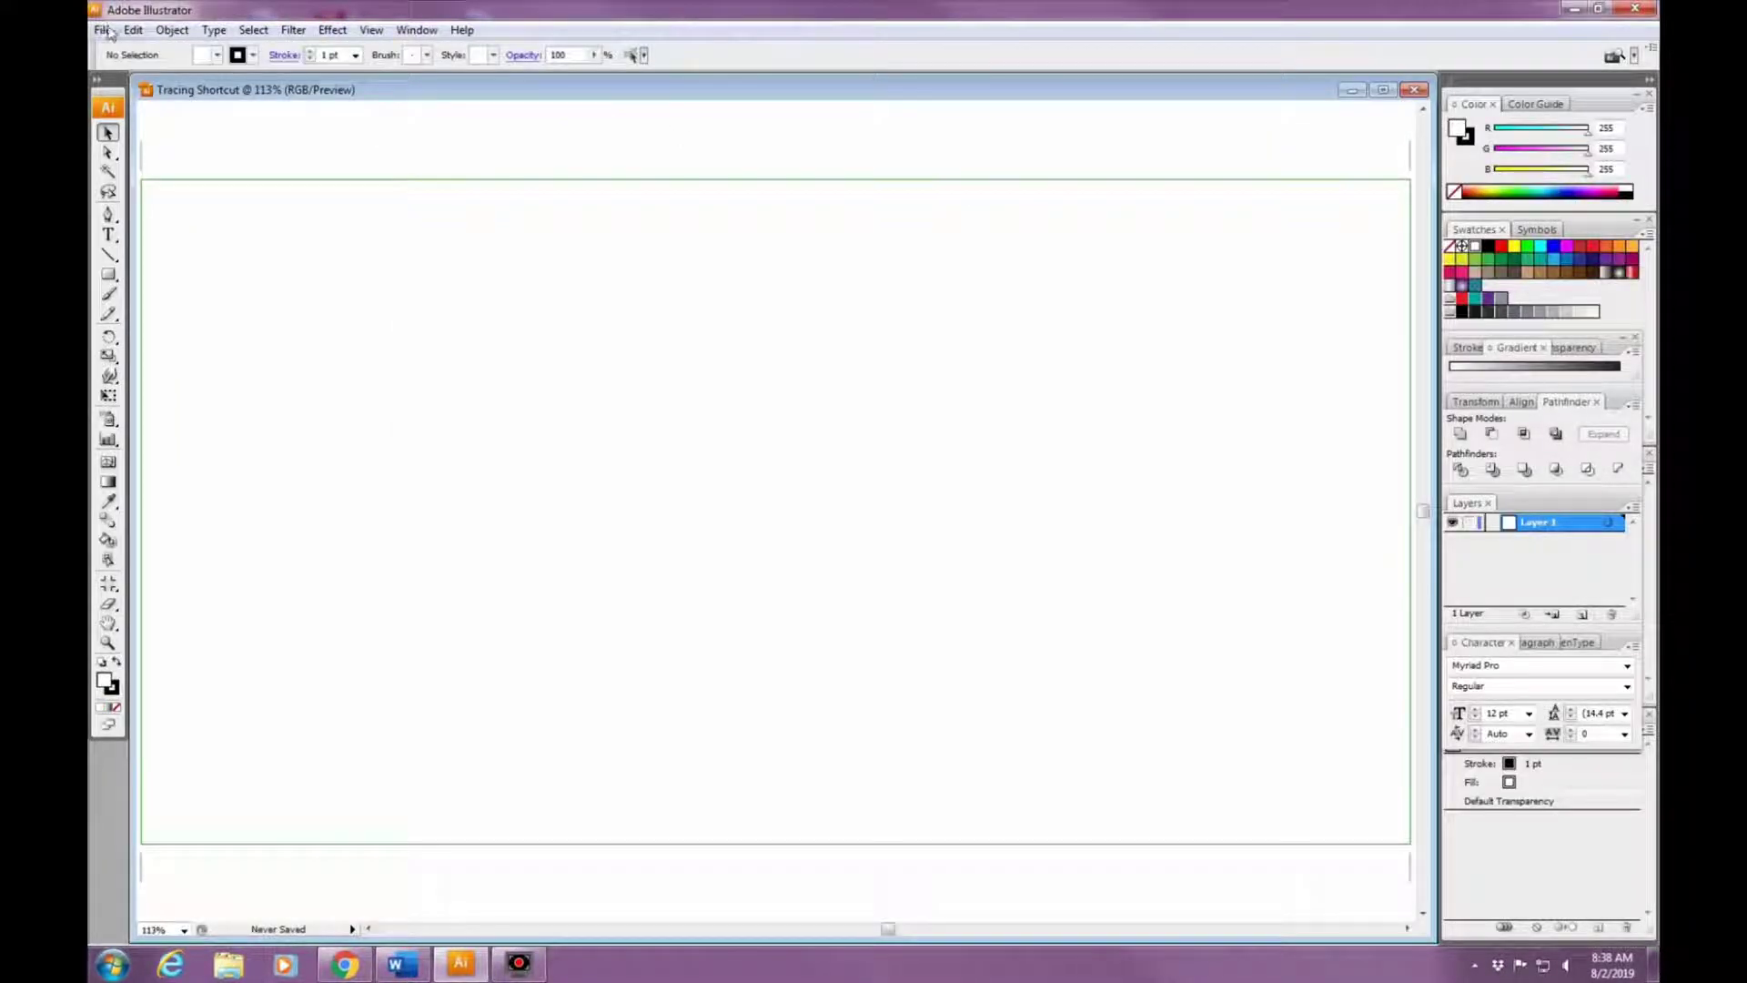
{"action": "key", "text": "ctrl+v"}
{"action": "right_click", "coordinate": [502, 494]}
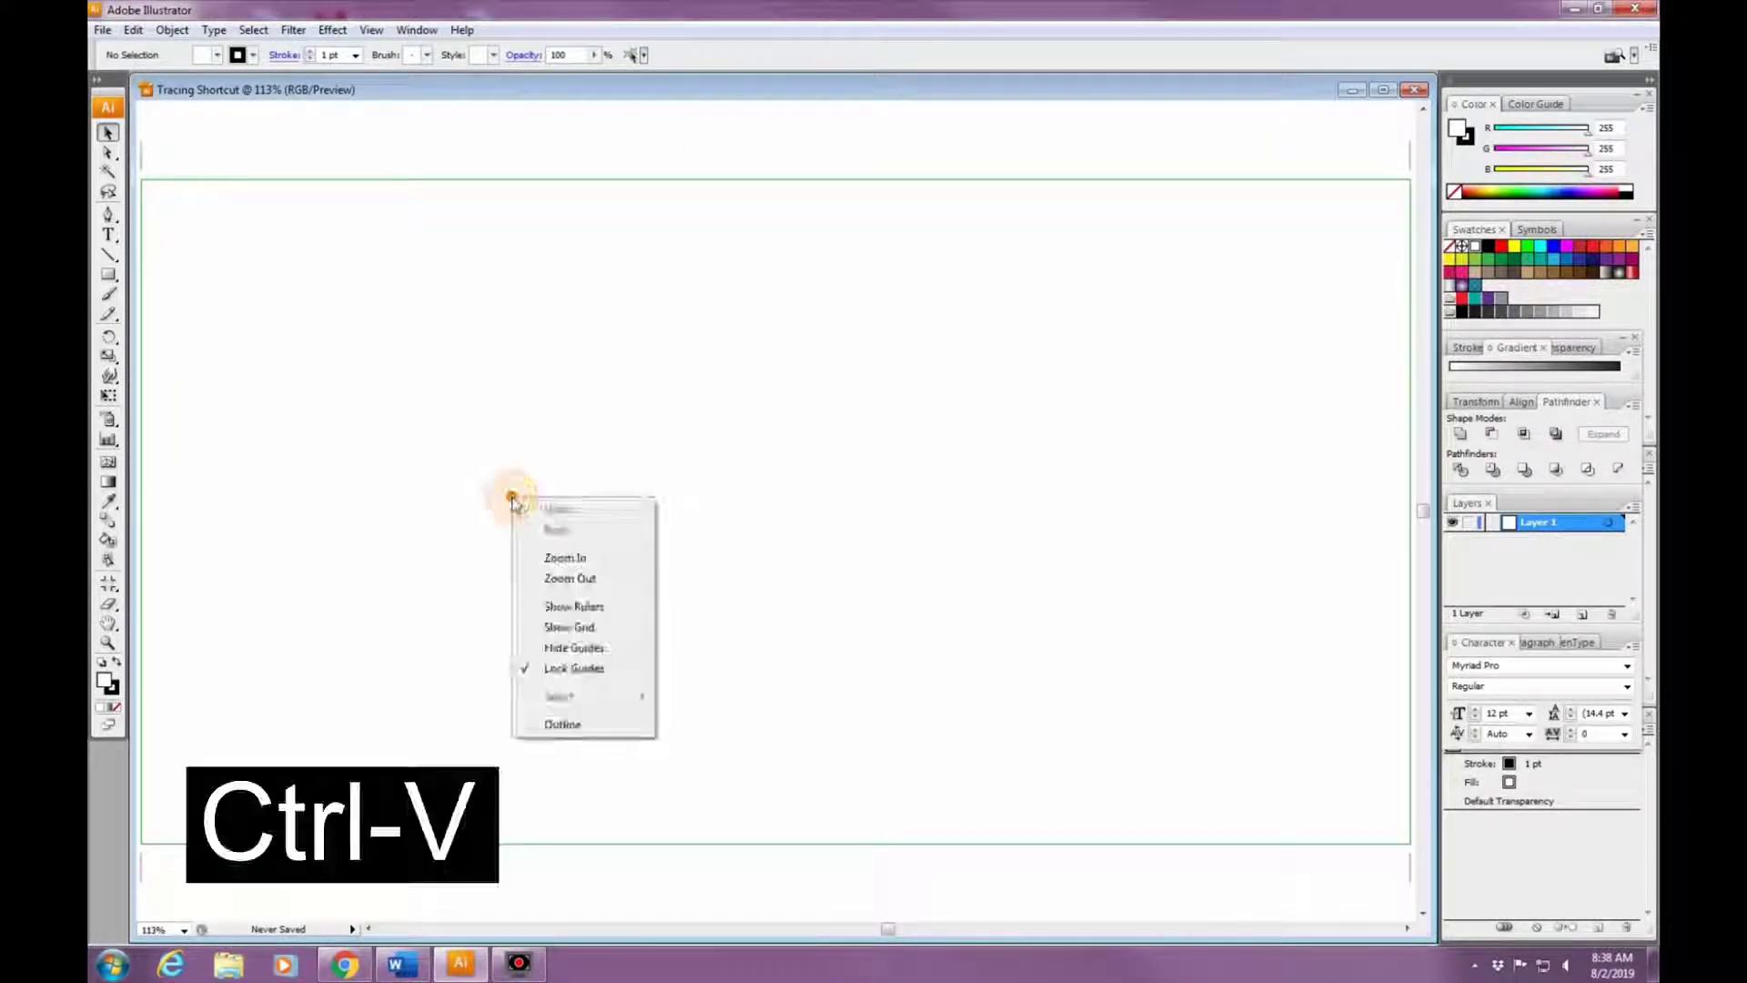
{"action": "left_click", "coordinate": [457, 473]}
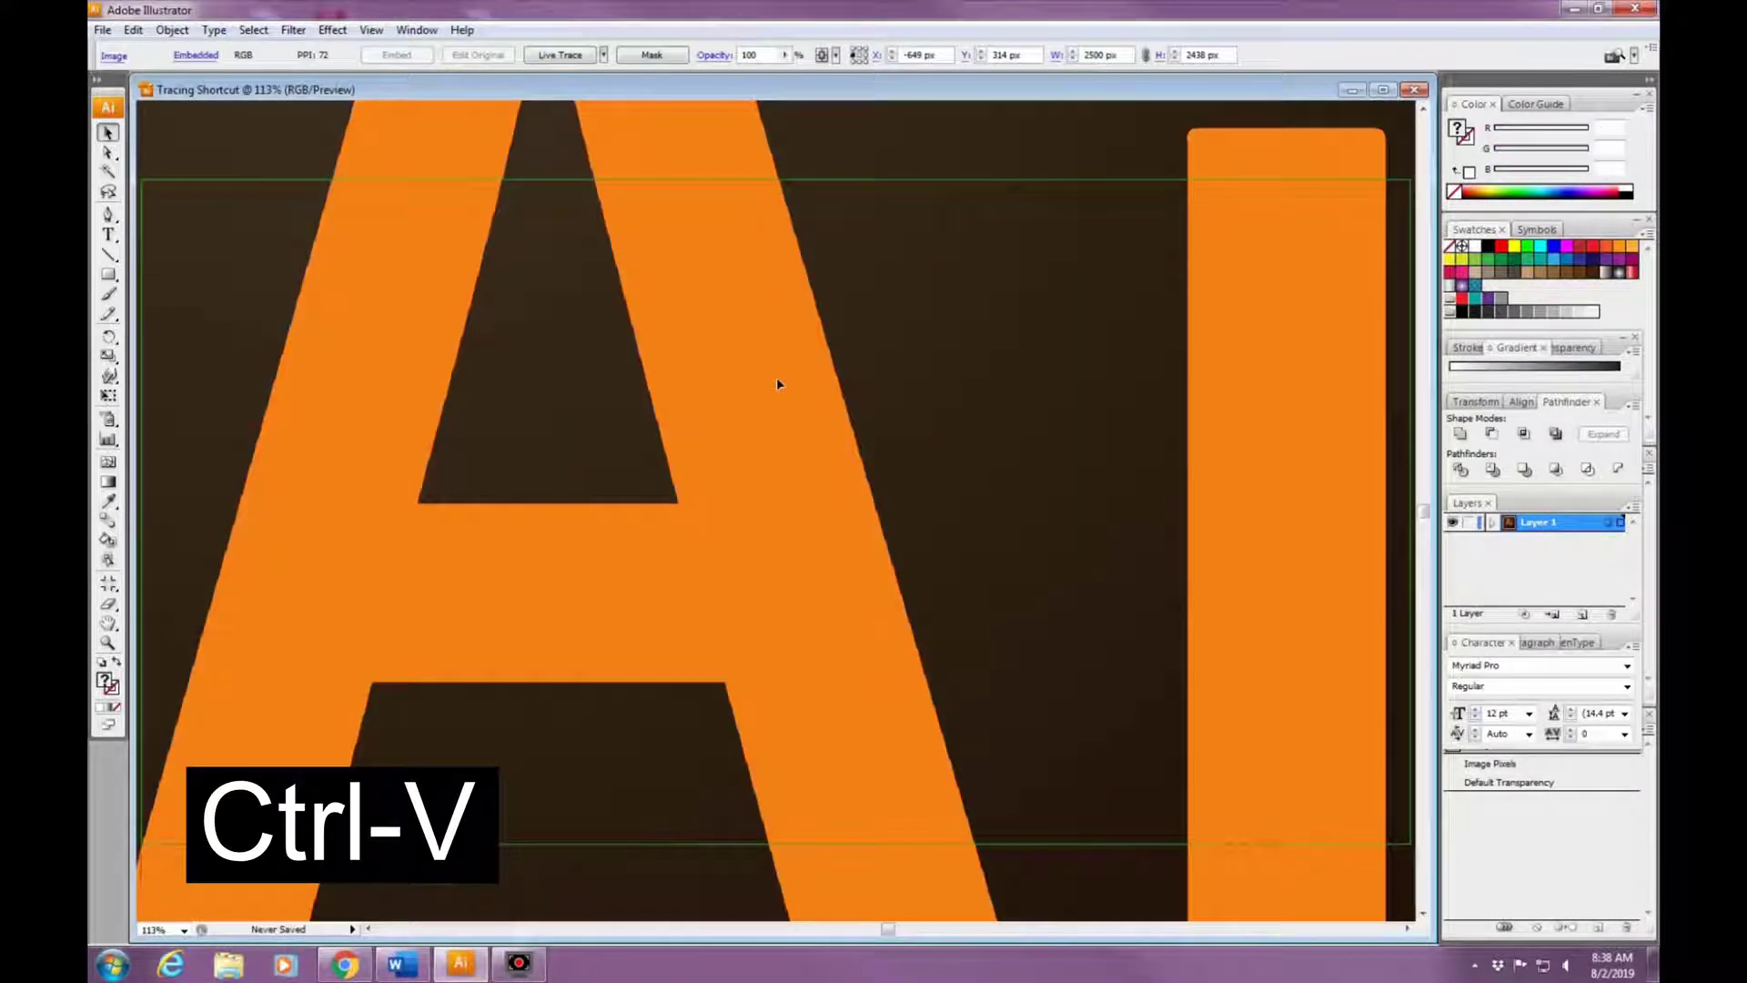
Scale the pasted logo down proportionally to about 588 × 573 px, centred on the page.
{"action": "key", "text": "ctrl+minus"}
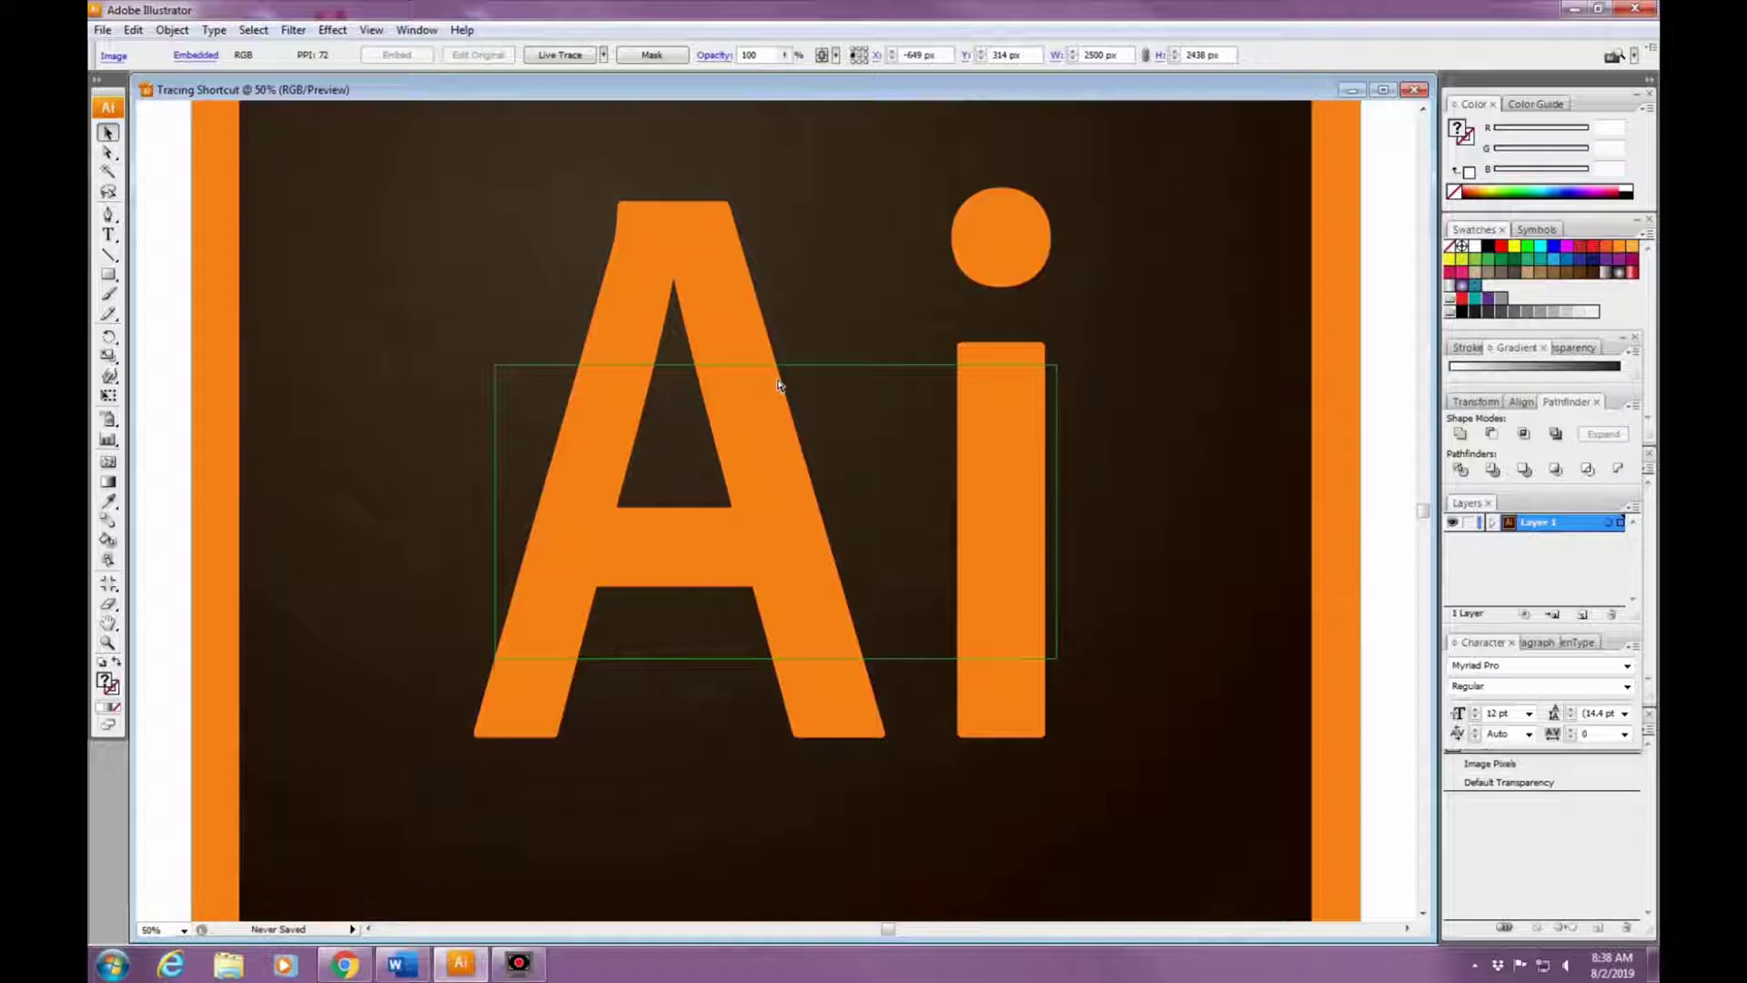
{"action": "key", "text": "ctrl+minus"}
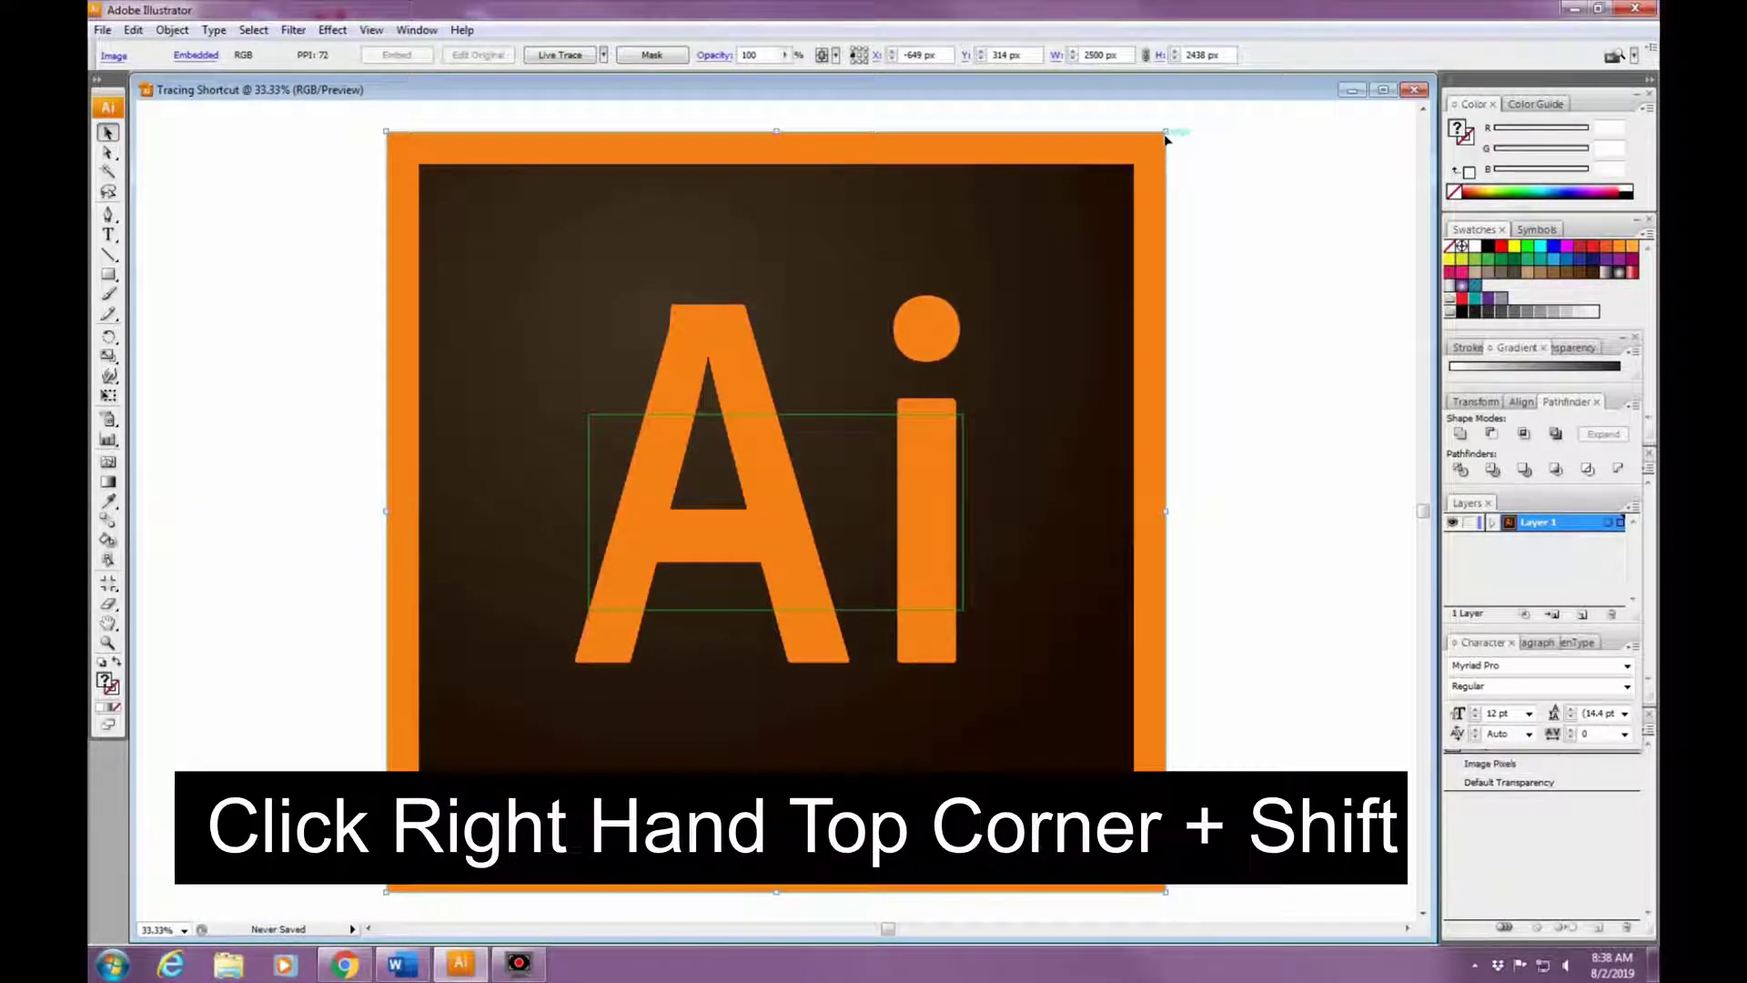
{"action": "left_click_drag", "start_coordinate": [1166, 138], "coordinate": [670, 627]}
{"action": "left_click_drag", "start_coordinate": [574, 732], "coordinate": [822, 487]}
{"action": "left_click_drag", "start_coordinate": [900, 384], "coordinate": [867, 434]}
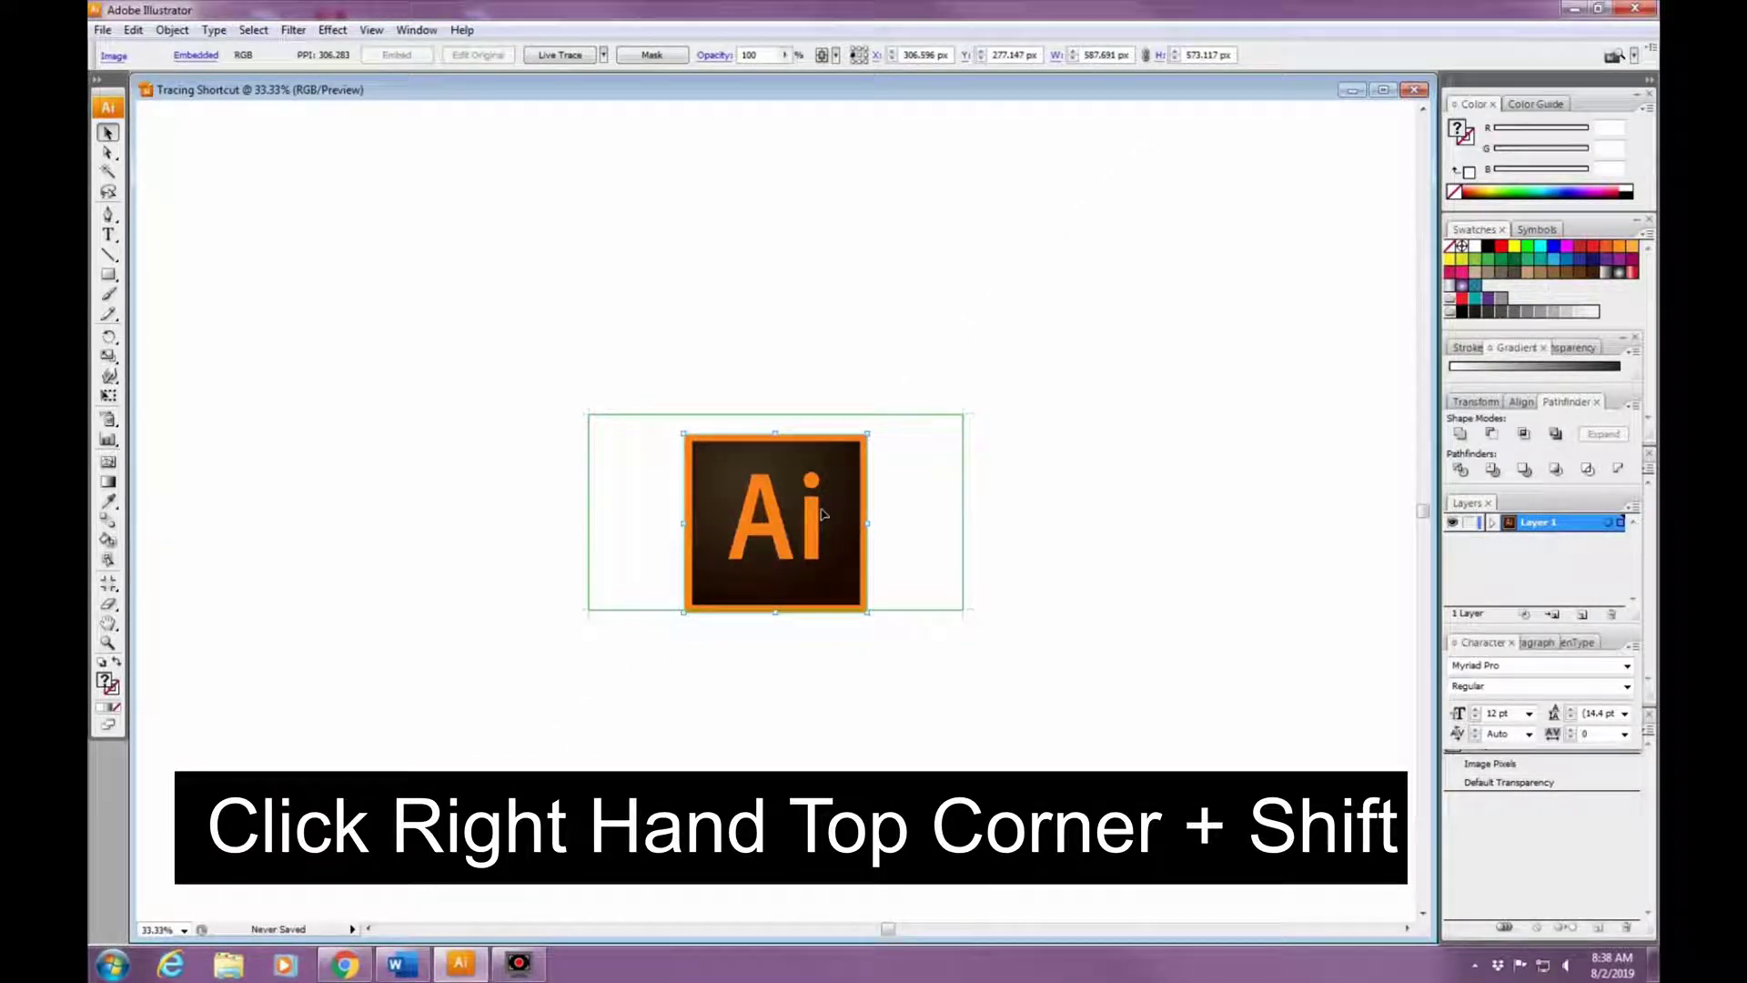
Zoom in and nudge the logo image up slightly.
{"action": "key", "text": "ctrl+plus"}
{"action": "key", "text": "ctrl+plus"}
{"action": "key", "text": "ctrl+plus"}
{"action": "key", "text": "ctrl+plus"}
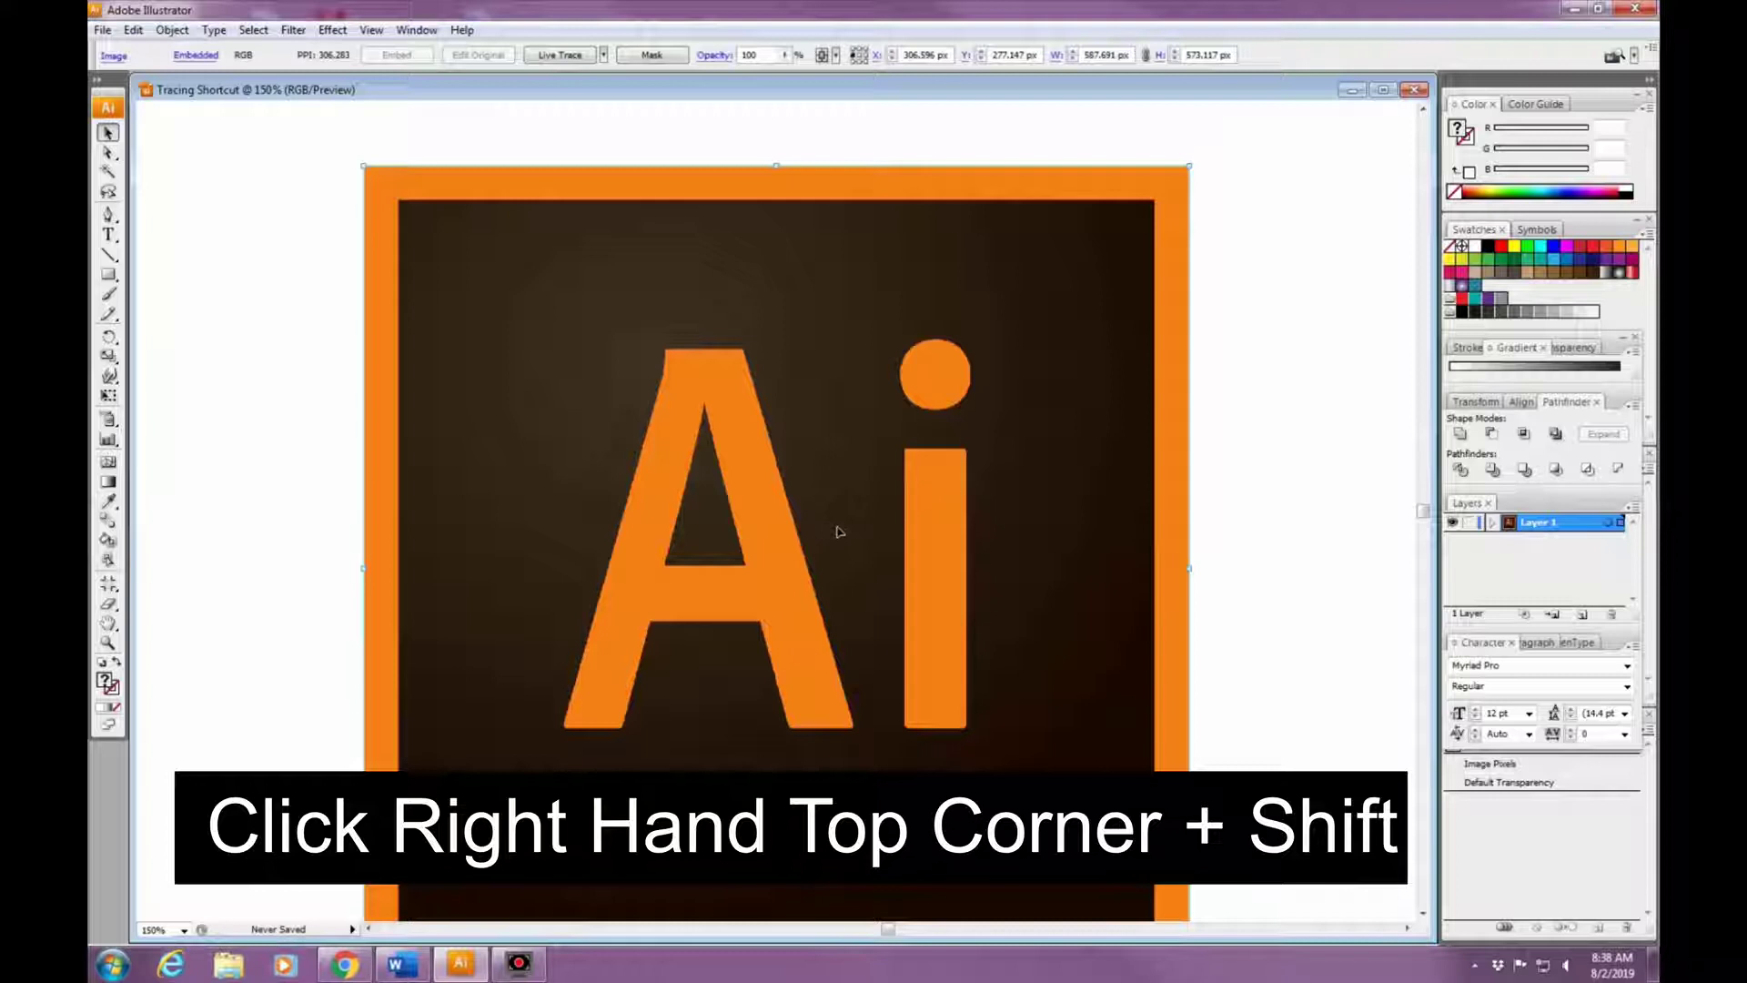
{"action": "left_click_drag", "start_coordinate": [839, 531], "coordinate": [839, 504]}
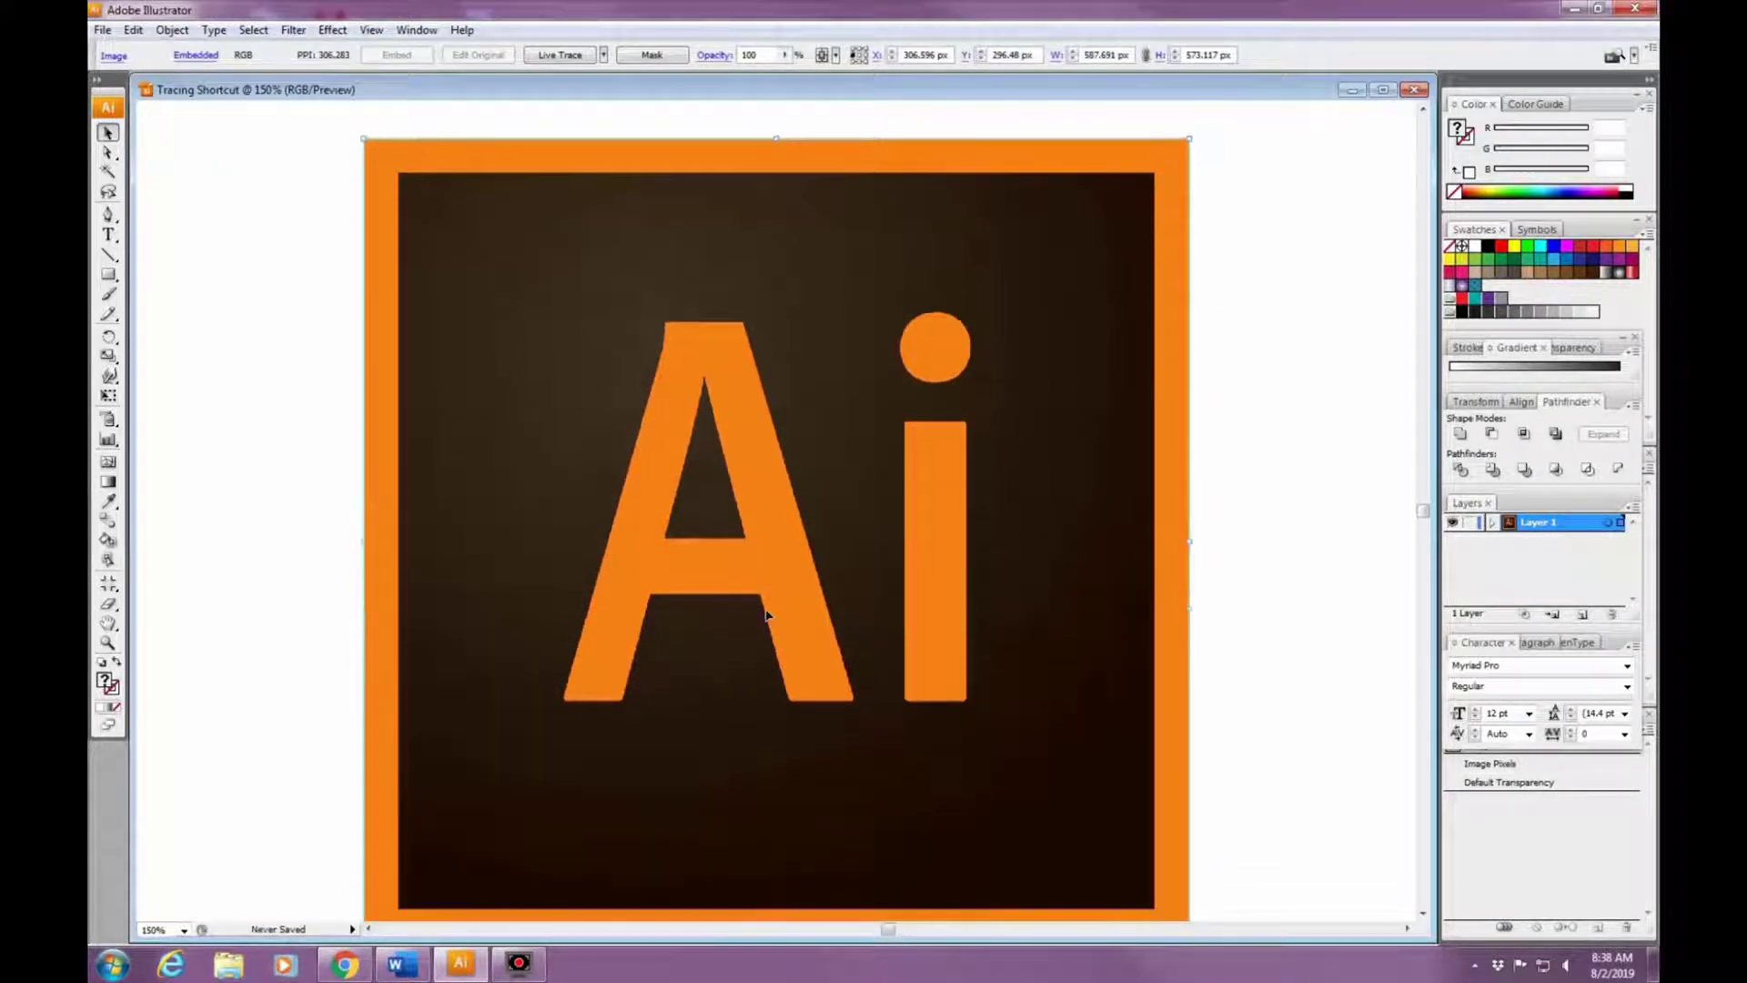
{"action": "key", "text": "shift+k"}
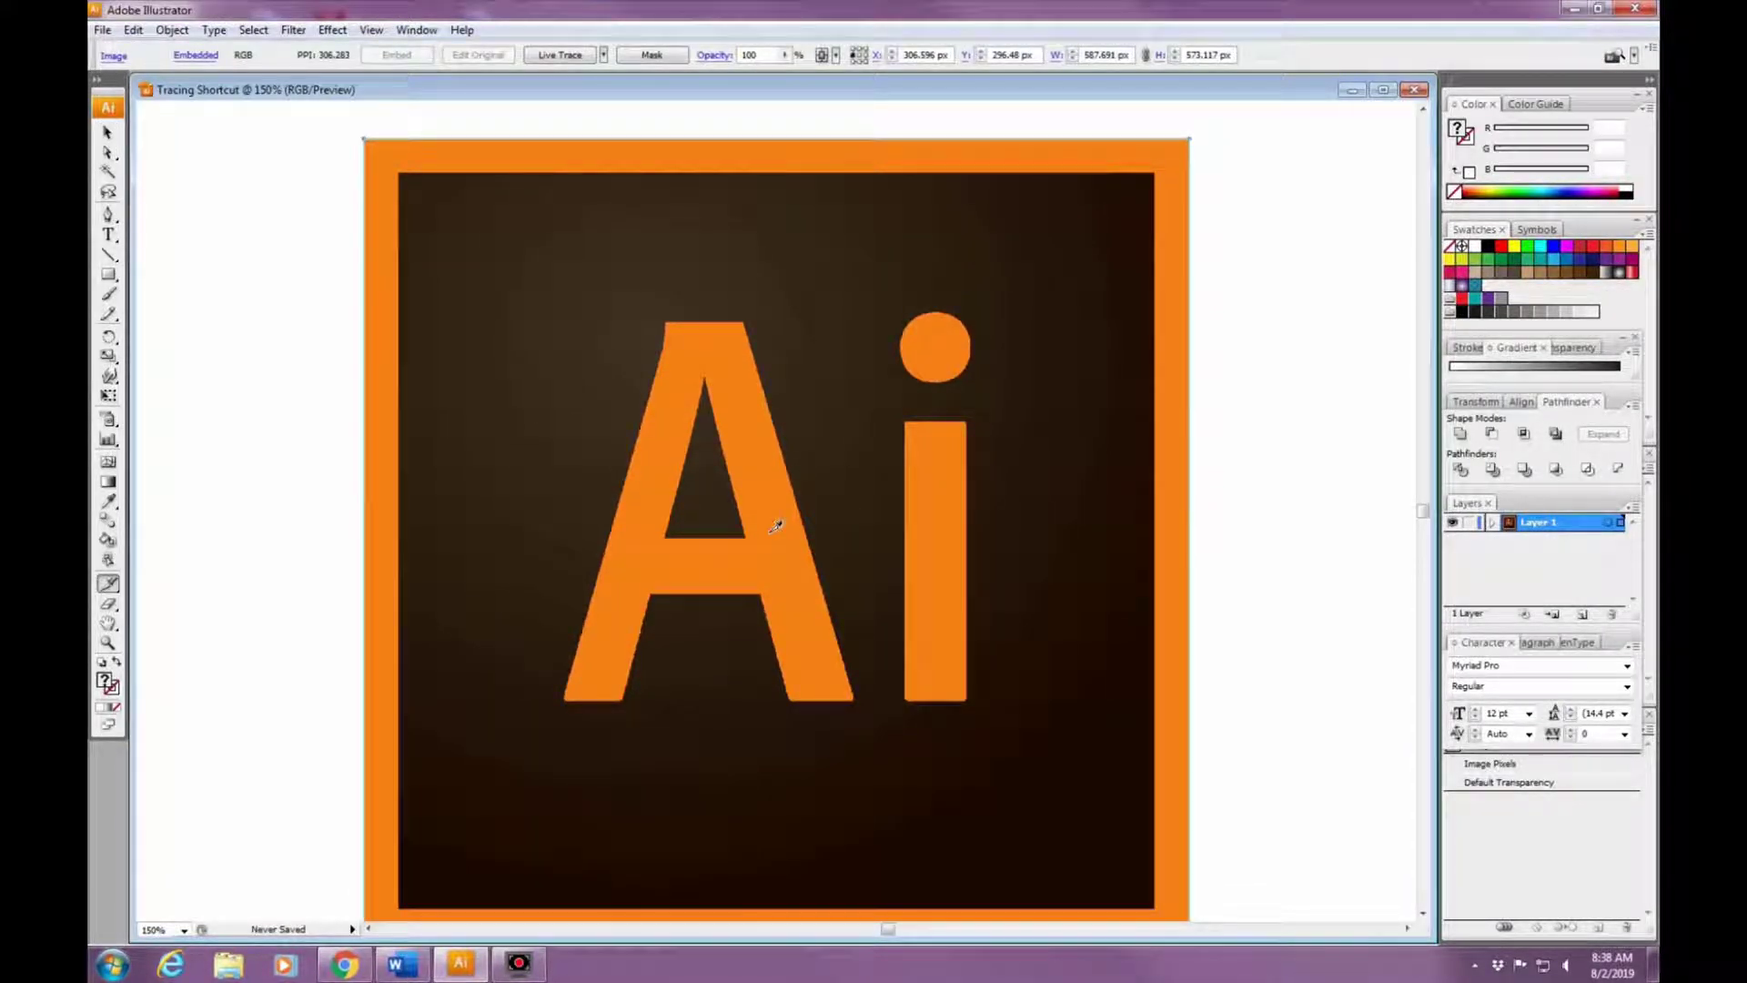
{"action": "key", "text": "v"}
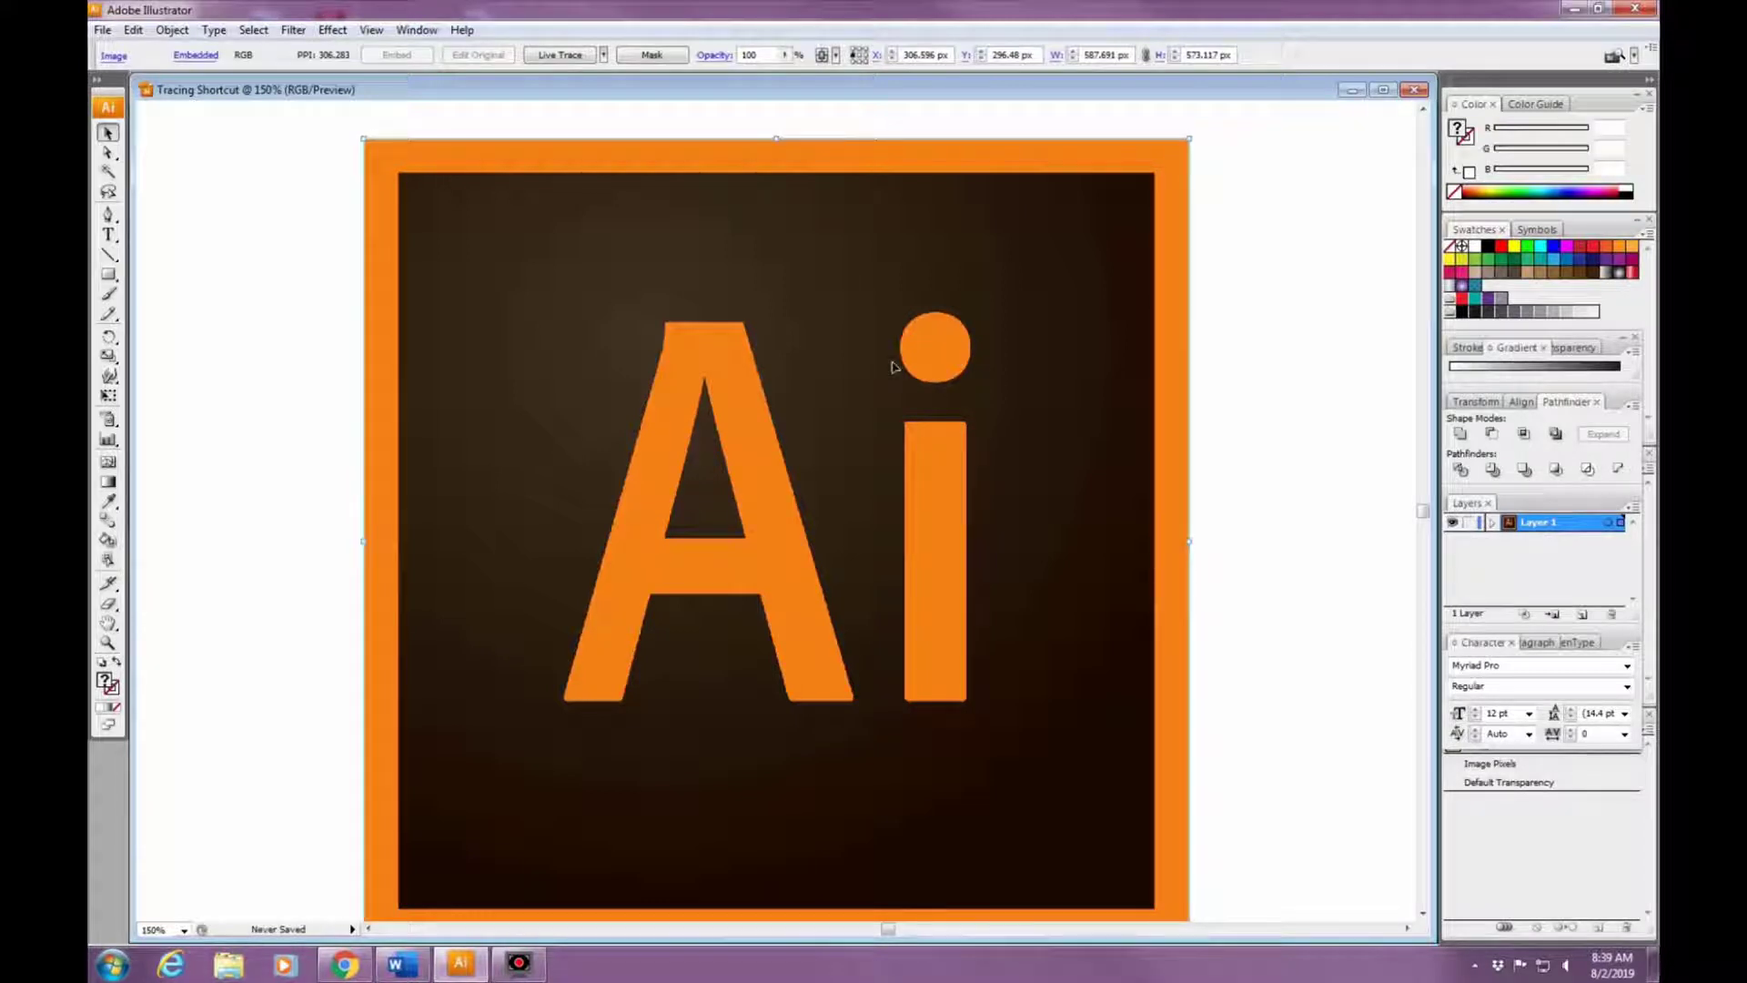
Zoom to 6400% to confirm the pixel edges, then raise the logo to Y 316.48 px.
{"action": "key", "text": "ctrl+equal"}
{"action": "key", "text": "ctrl+equal"}
{"action": "key", "text": "ctrl+equal"}
{"action": "key", "text": "ctrl+equal"}
{"action": "key", "text": "ctrl+equal"}
{"action": "key", "text": "ctrl+equal"}
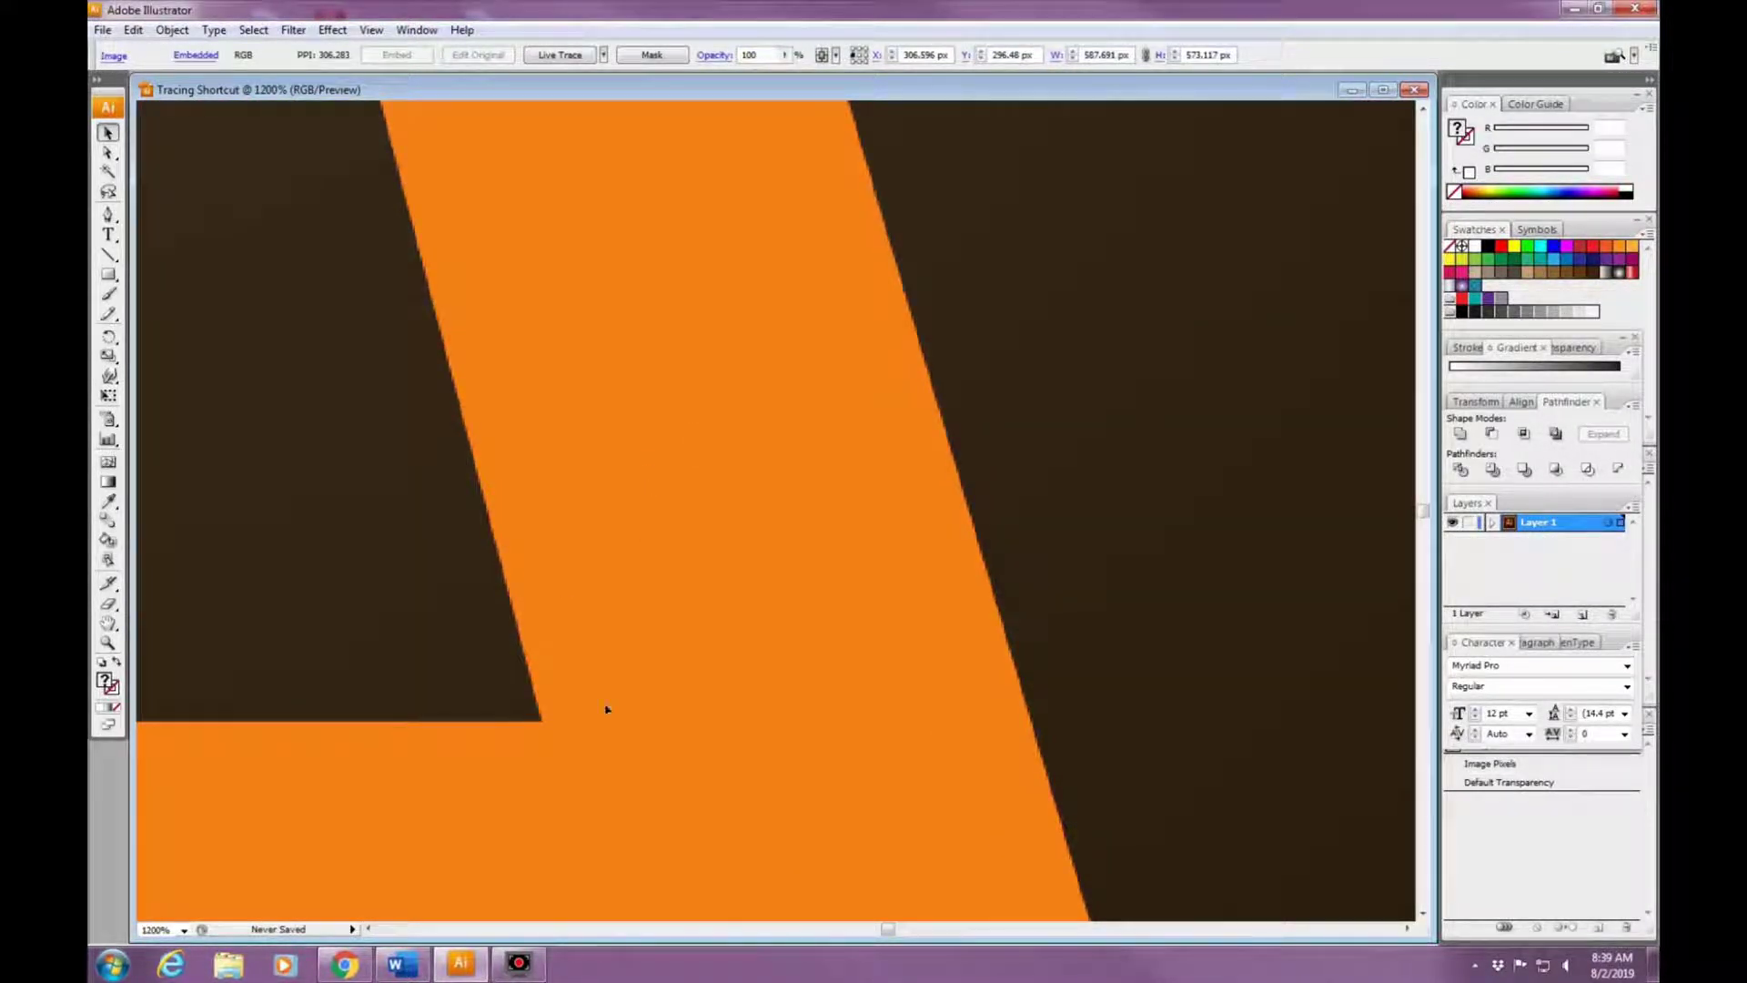
{"action": "left_click_drag", "start_coordinate": [888, 929], "coordinate": [881, 929]}
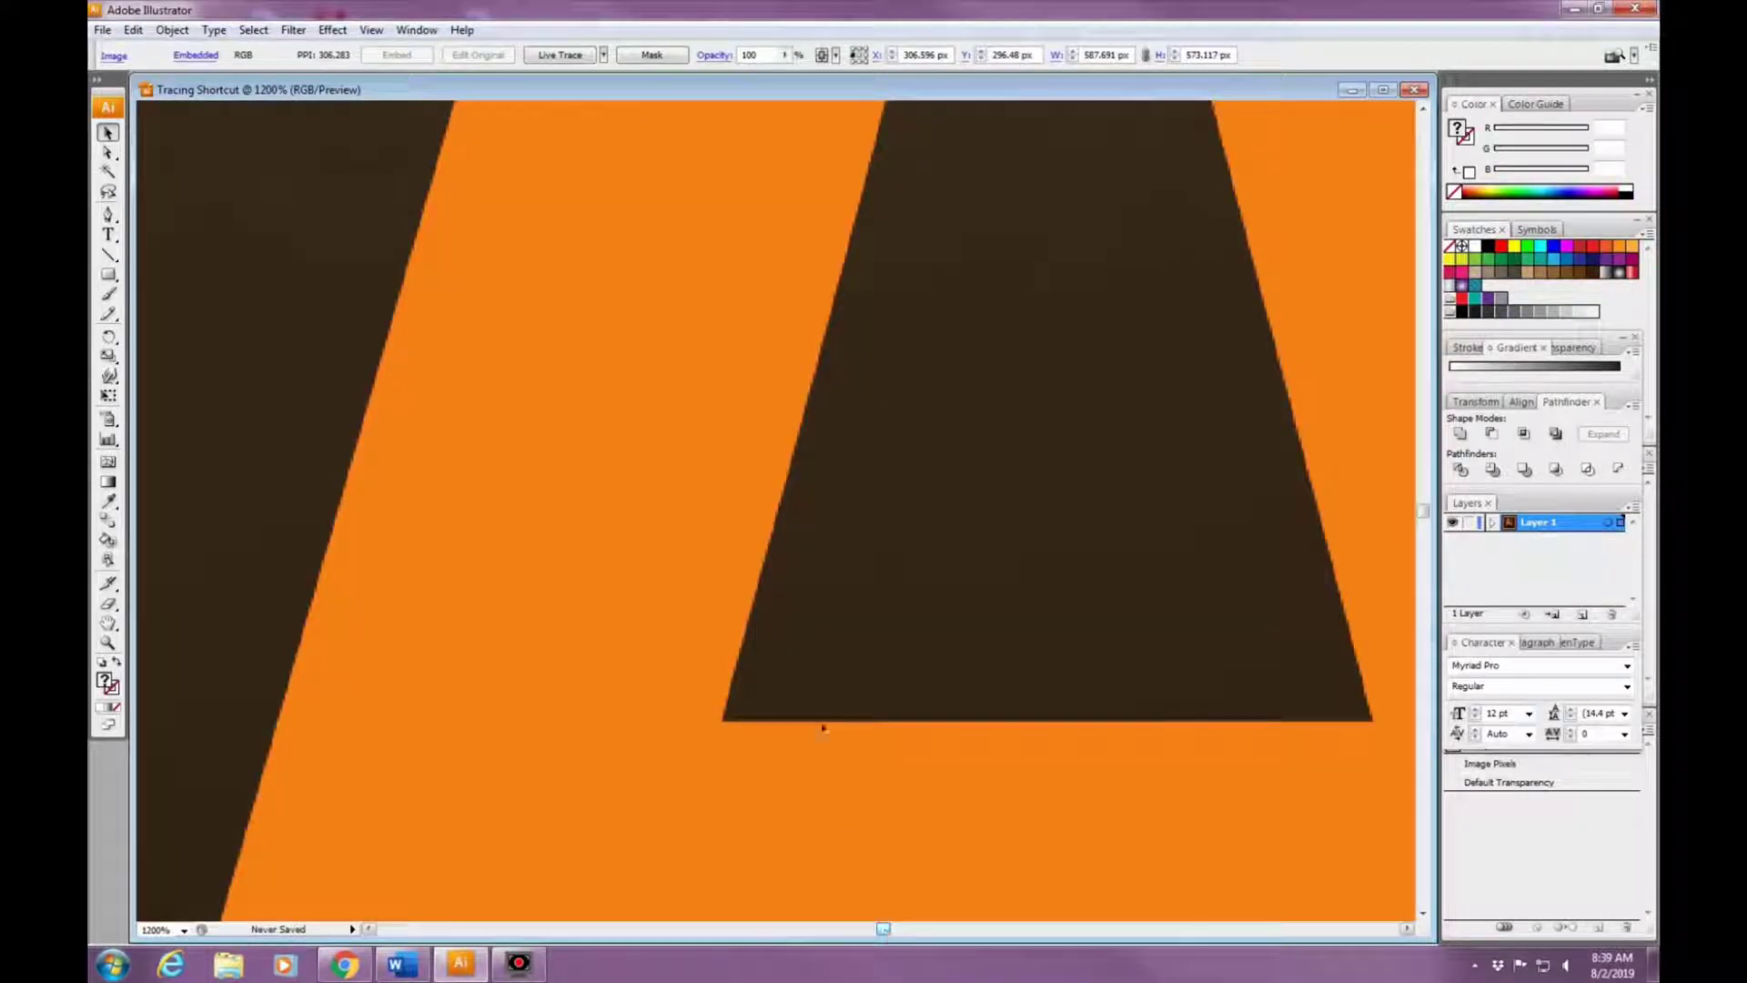
{"action": "key", "text": "ctrl+equal"}
{"action": "key", "text": "ctrl+equal"}
{"action": "key", "text": "ctrl+equal"}
{"action": "key", "text": "ctrl+equal"}
{"action": "key", "text": "ctrl+equal"}
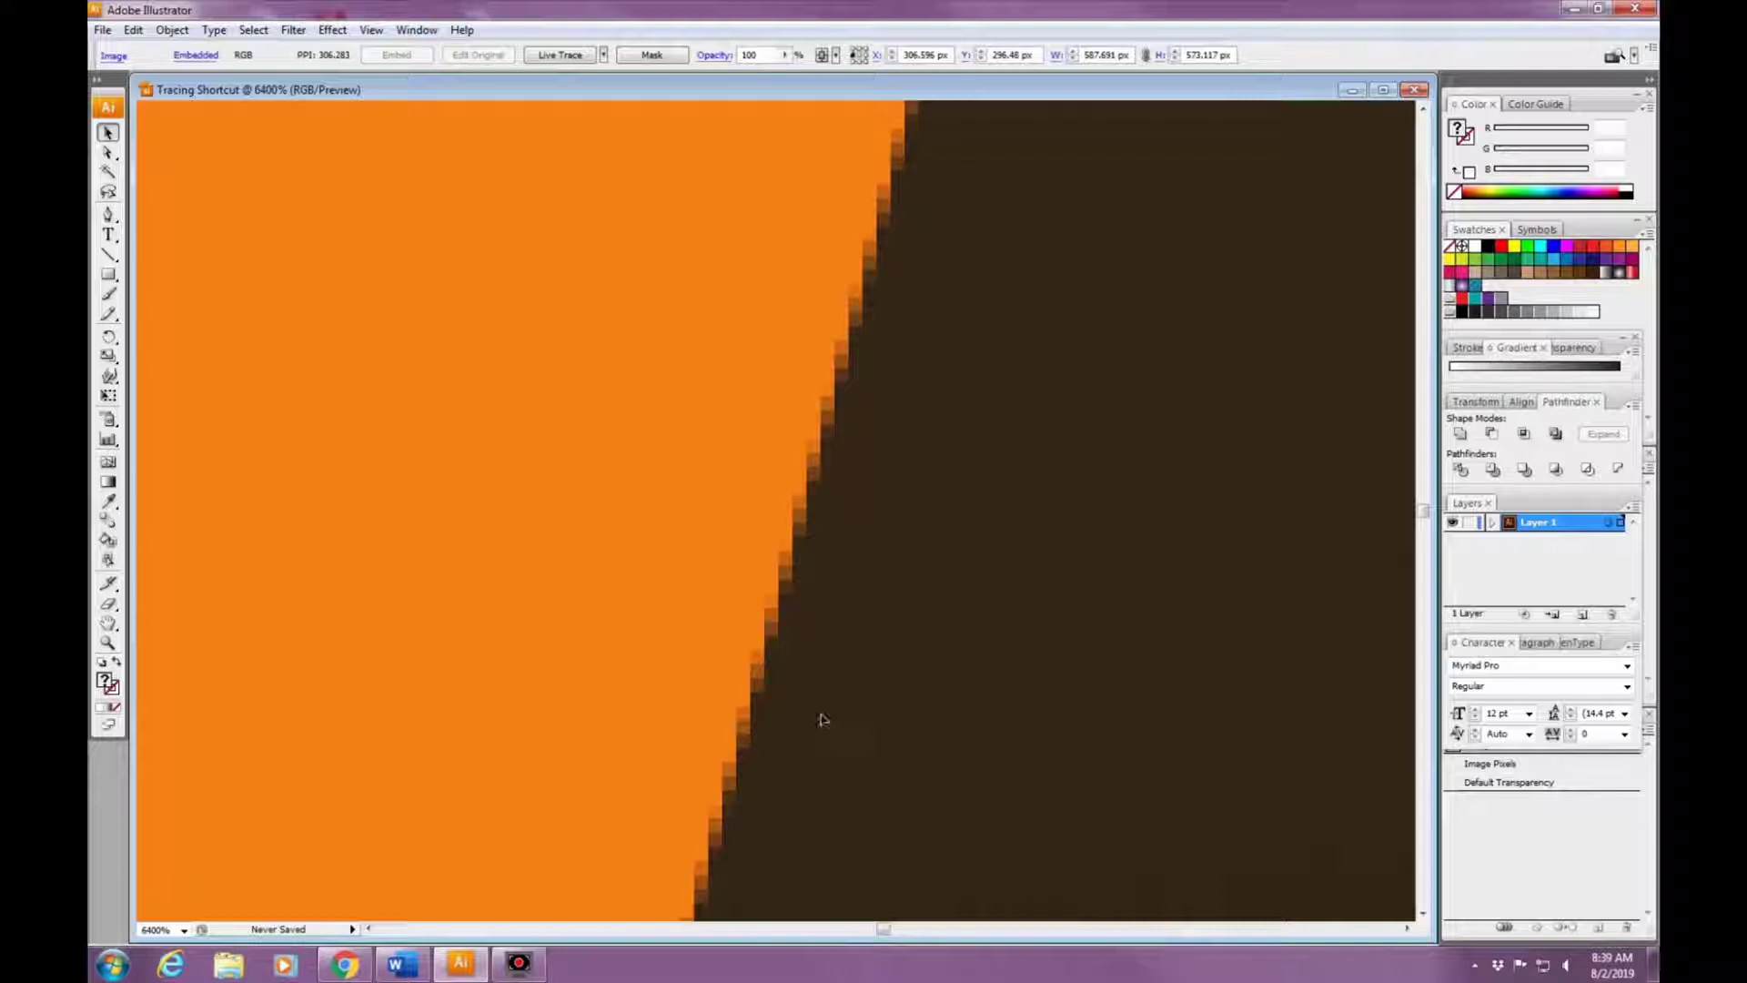
{"action": "key", "text": "ctrl+minus"}
{"action": "key", "text": "ctrl+minus"}
{"action": "key", "text": "ctrl+minus"}
{"action": "key", "text": "ctrl+minus"}
{"action": "key", "text": "ctrl+minus"}
{"action": "key", "text": "ctrl+minus"}
{"action": "key", "text": "ctrl+minus"}
{"action": "key", "text": "ctrl+minus"}
{"action": "key", "text": "ctrl+minus"}
{"action": "key", "text": "ctrl+minus"}
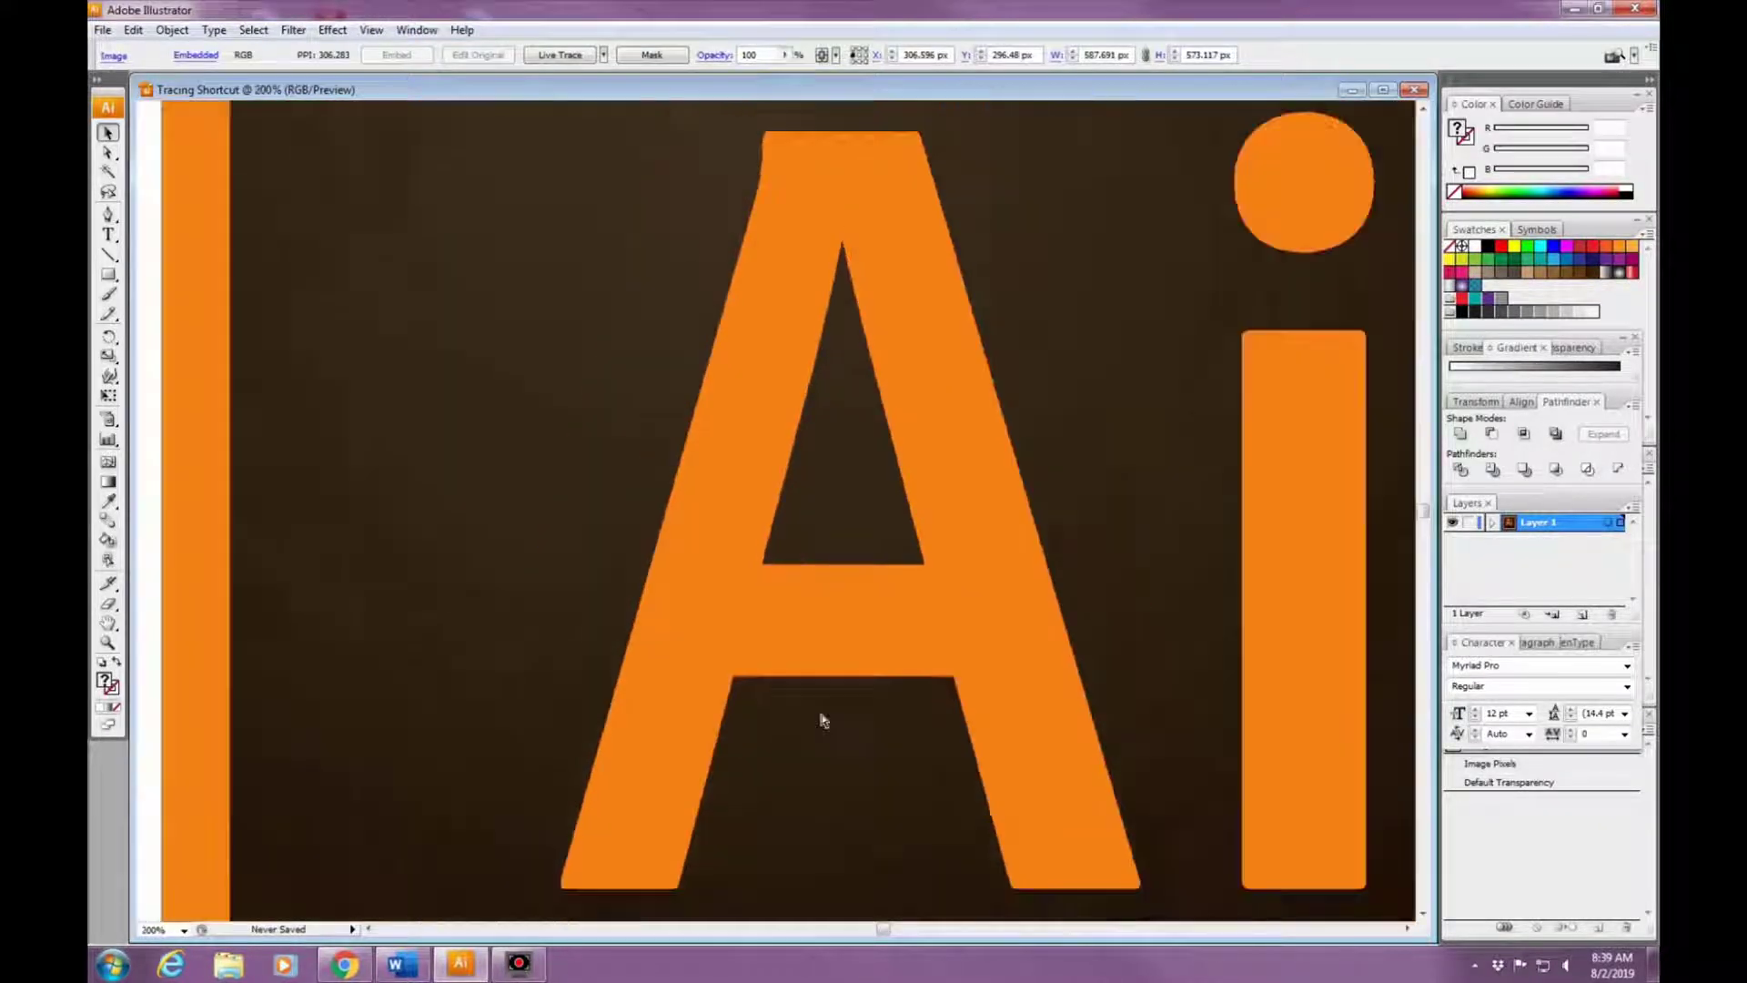
{"action": "key", "text": "ctrl+minus"}
{"action": "key", "text": "ctrl+minus"}
{"action": "left_click_drag", "start_coordinate": [823, 718], "coordinate": [829, 699]}
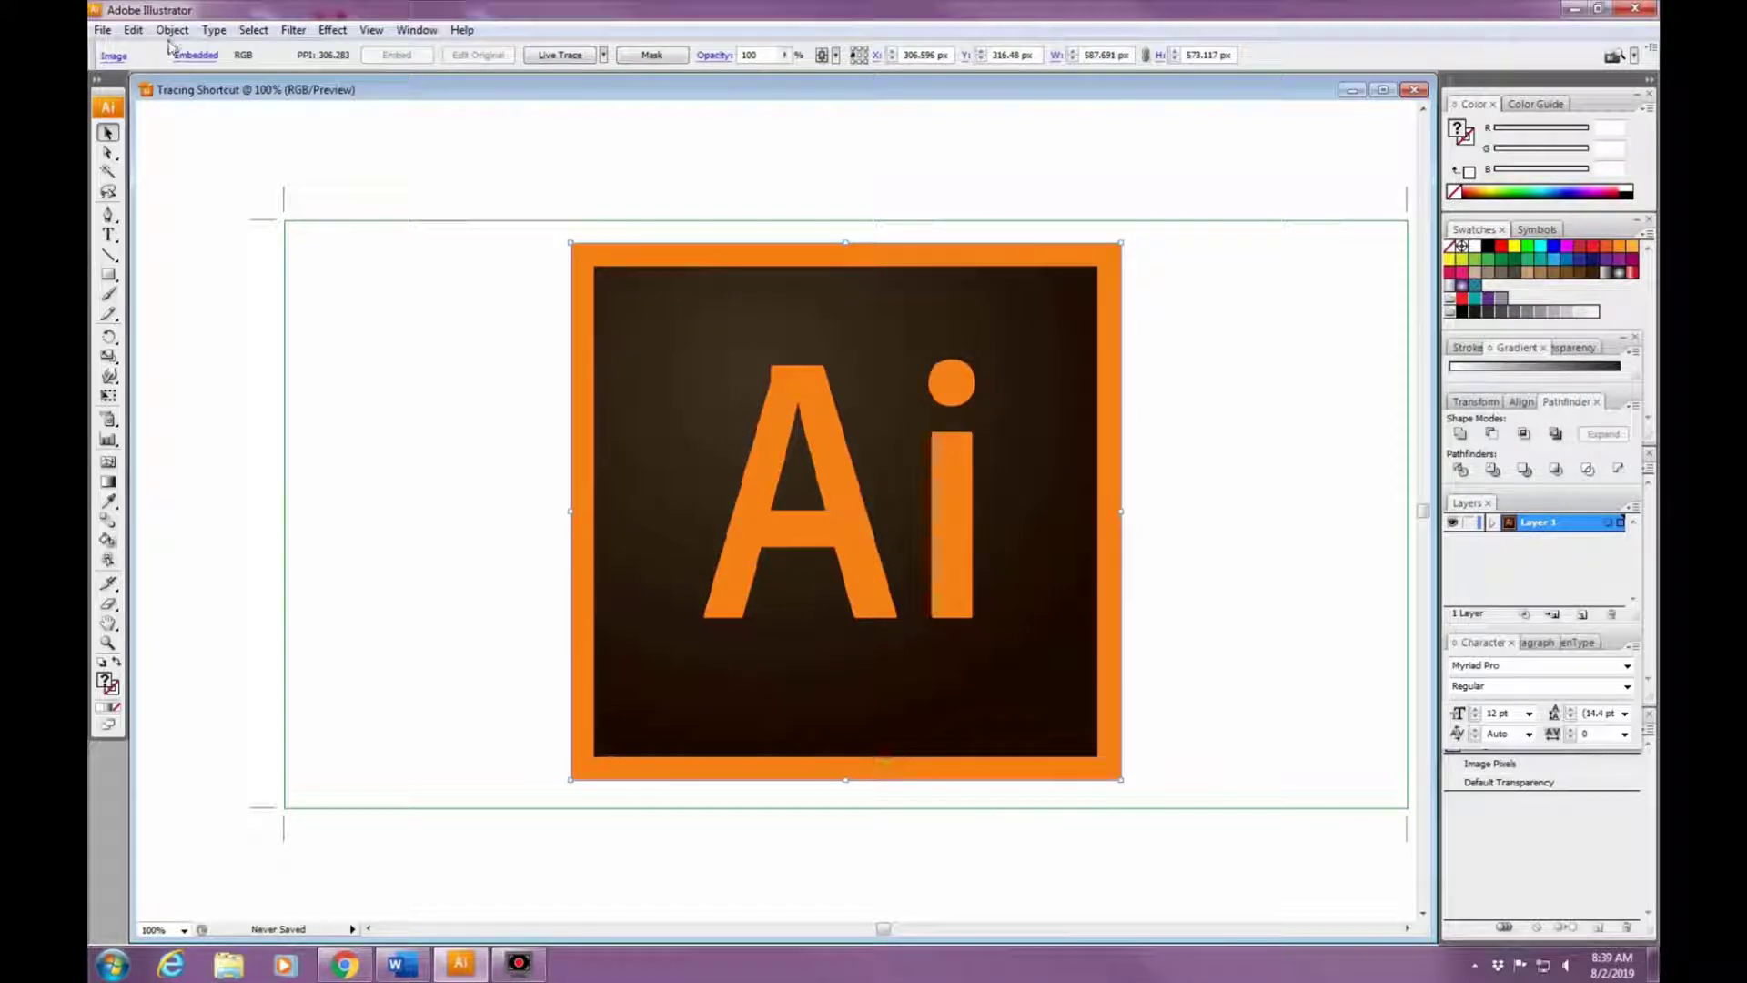
Open Live Trace Tracing Options, accept the slow-tracing warning, and move the dialog aside.
{"action": "left_click", "coordinate": [169, 30]}
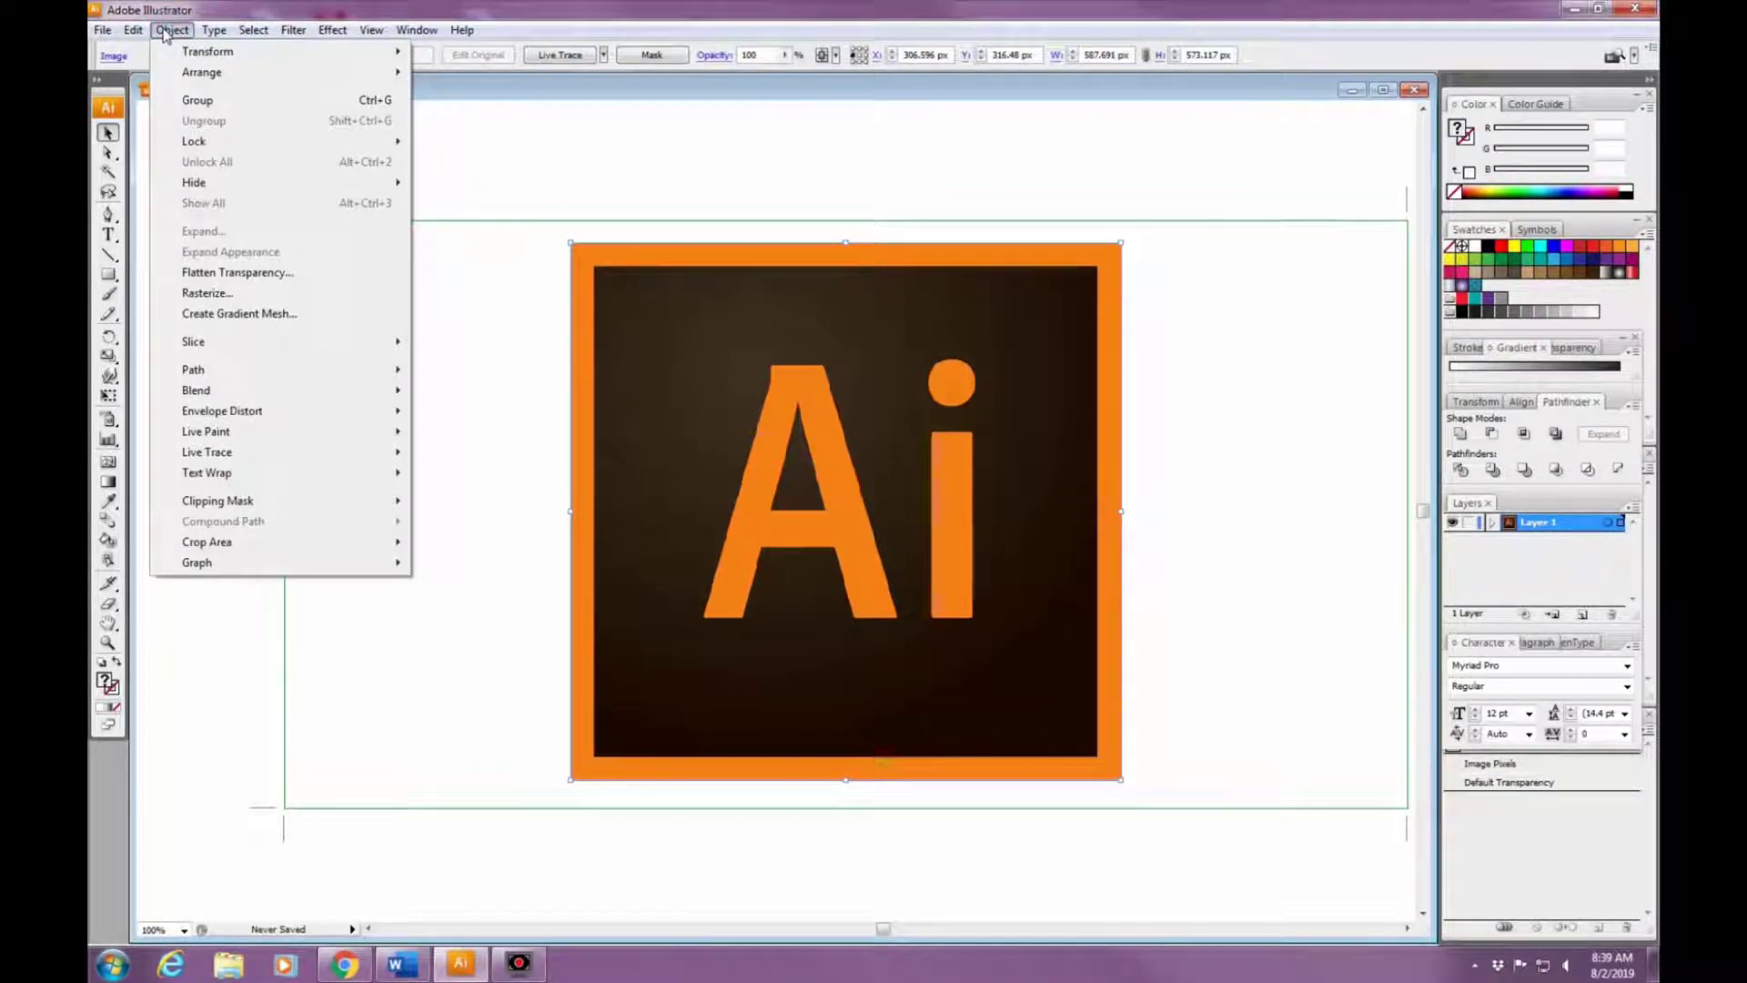
{"action": "mouse_move", "coordinate": [222, 454]}
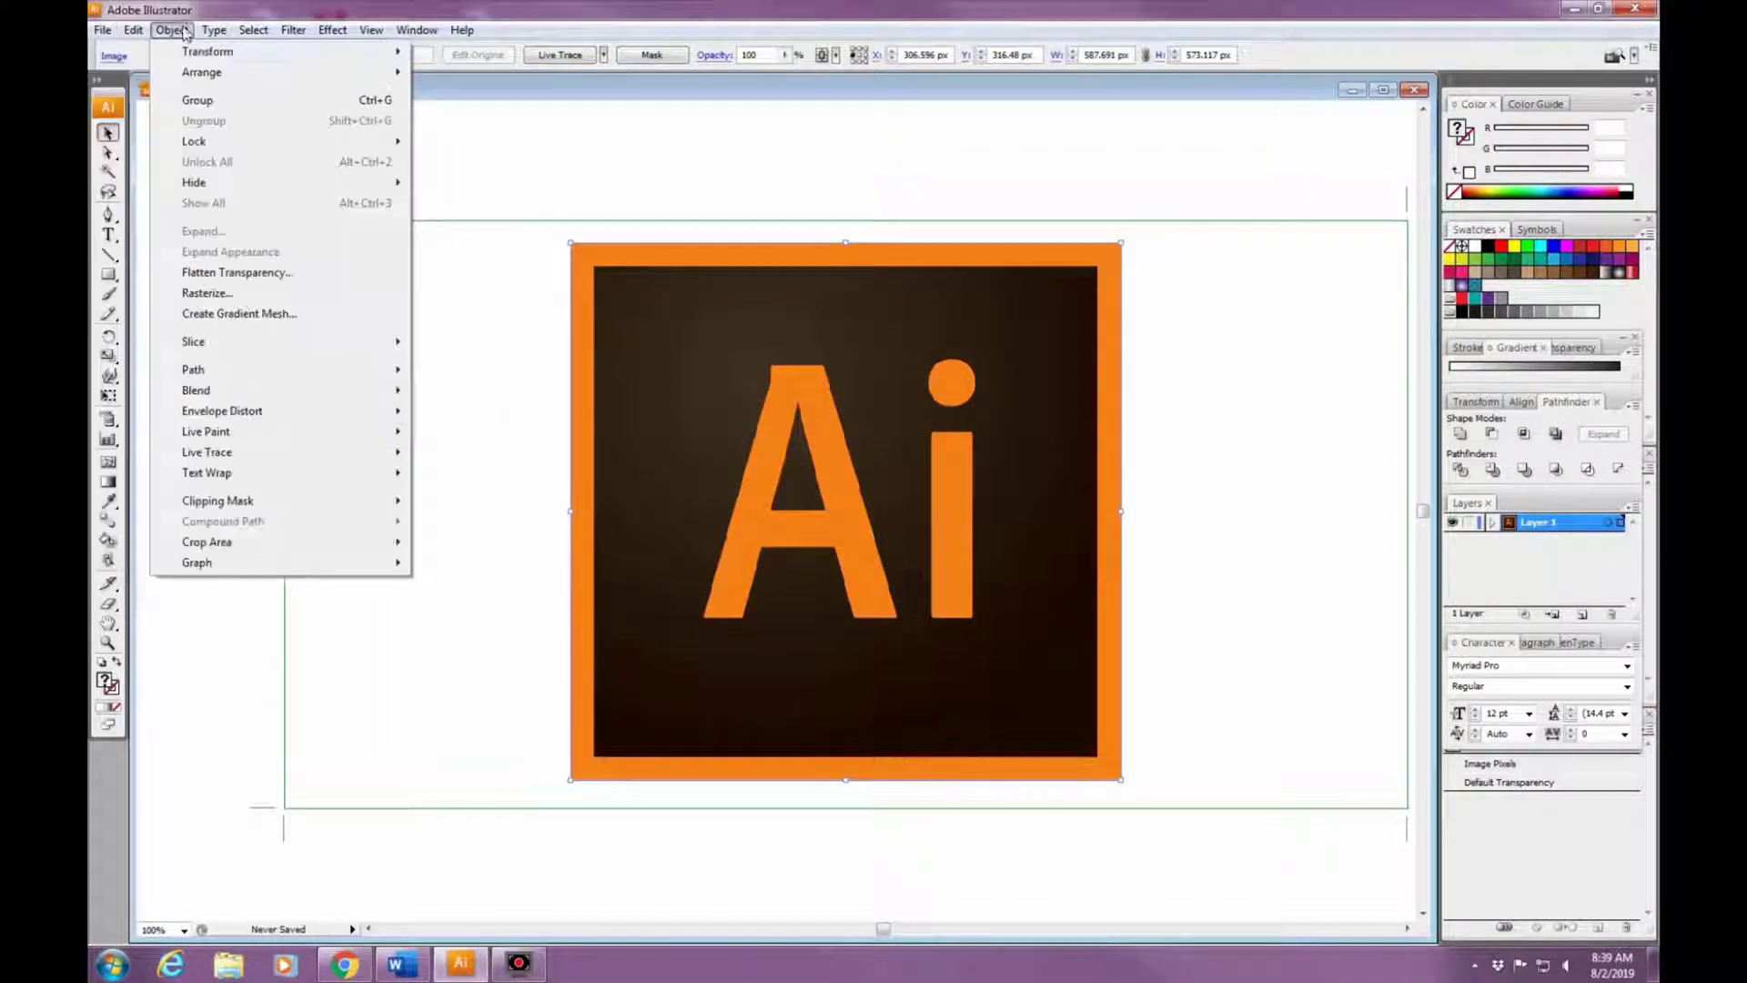
{"action": "mouse_move", "coordinate": [214, 30]}
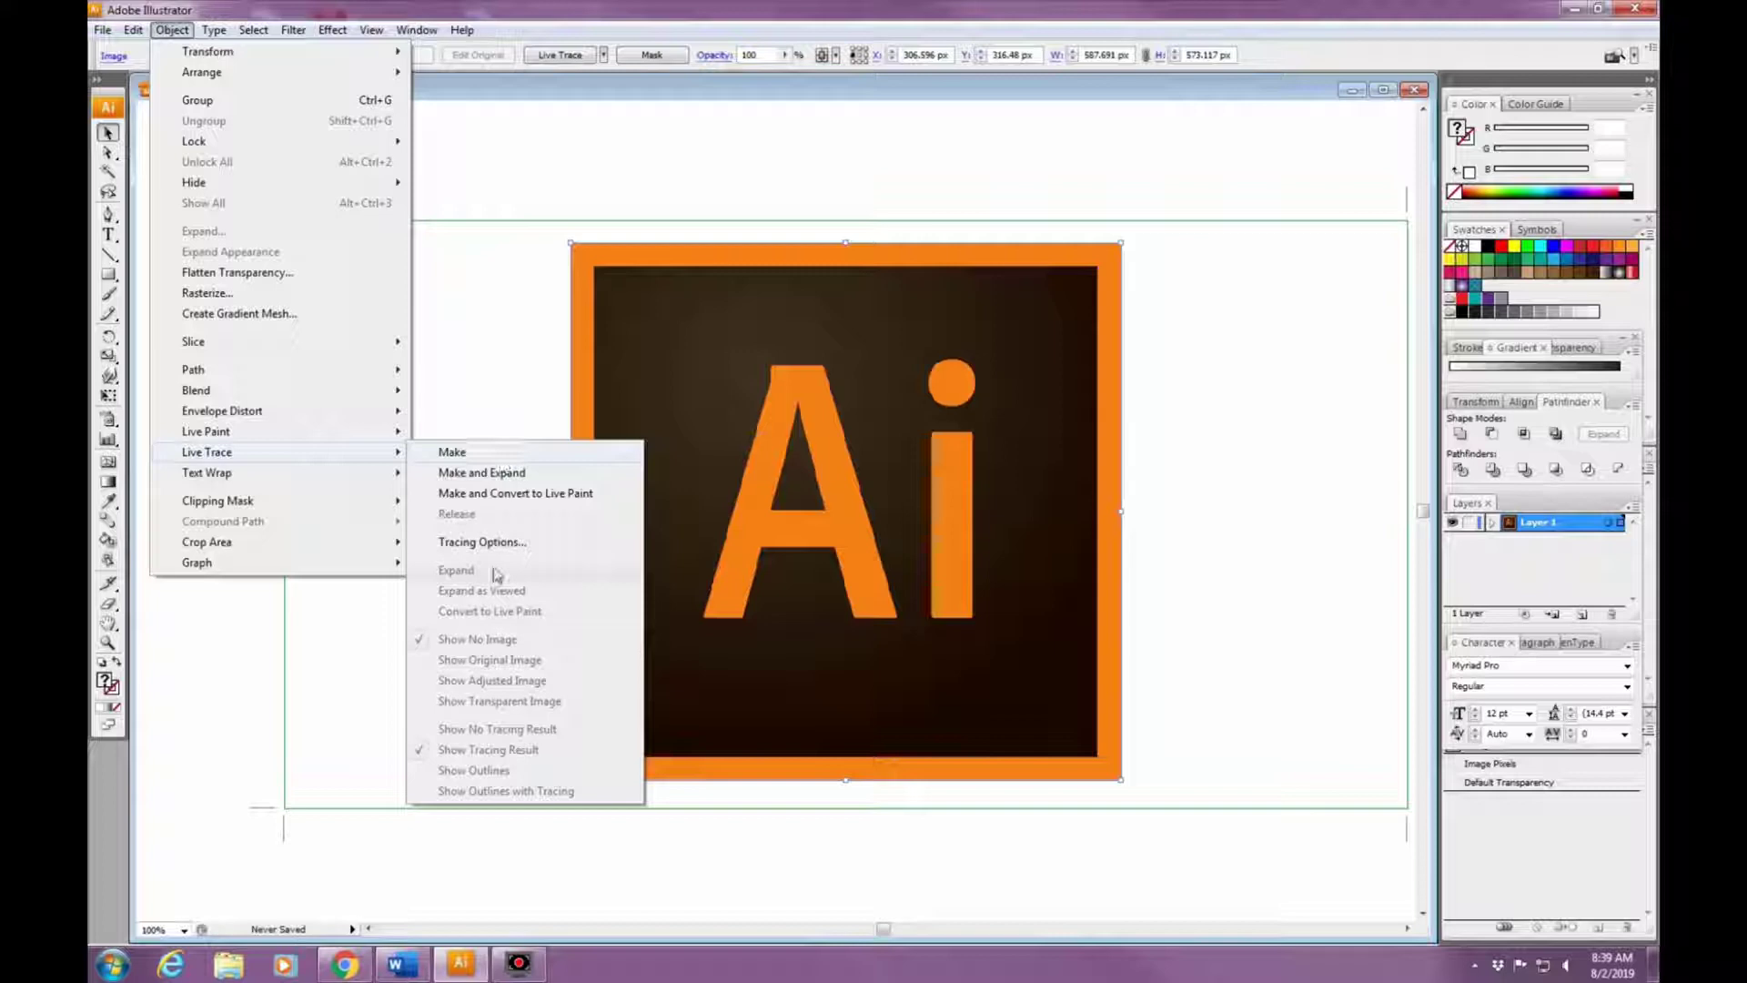
{"action": "left_click", "coordinate": [452, 451]}
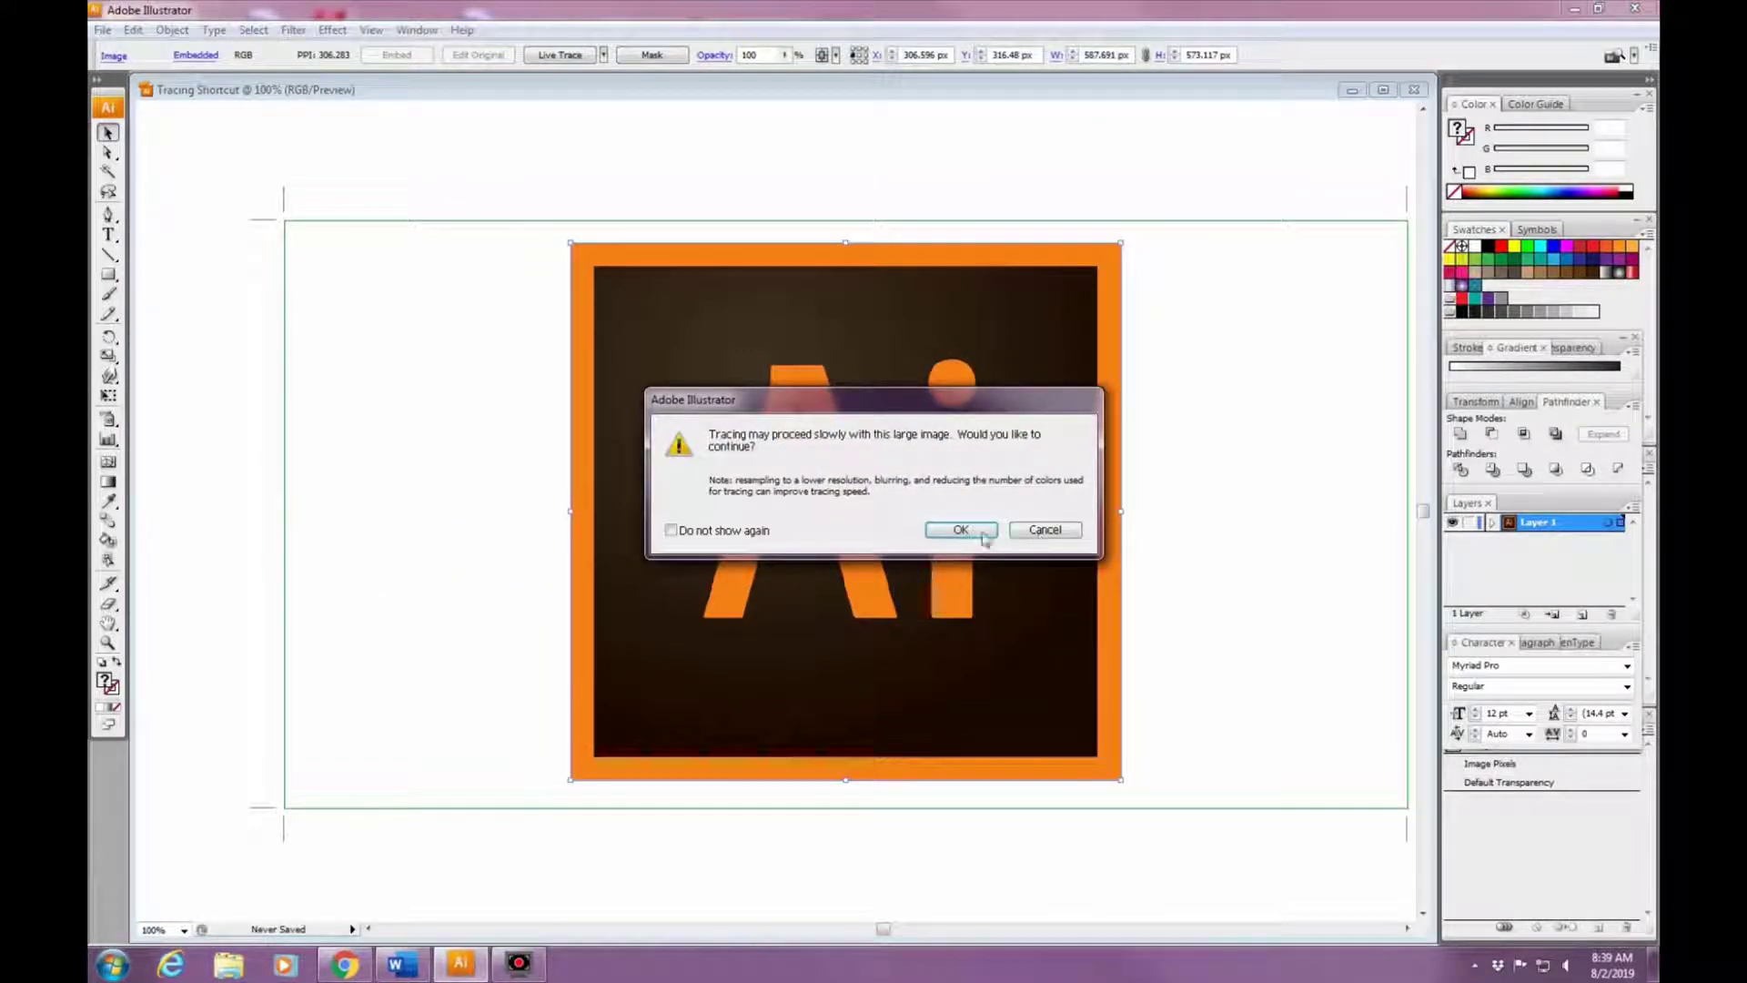
{"action": "left_click", "coordinate": [985, 535]}
{"action": "mouse_move", "coordinate": [902, 321]}
{"action": "left_mouse_down"}
{"action": "mouse_move", "coordinate": [528, 146]}
{"action": "mouse_move", "coordinate": [494, 82]}
{"action": "left_mouse_up"}
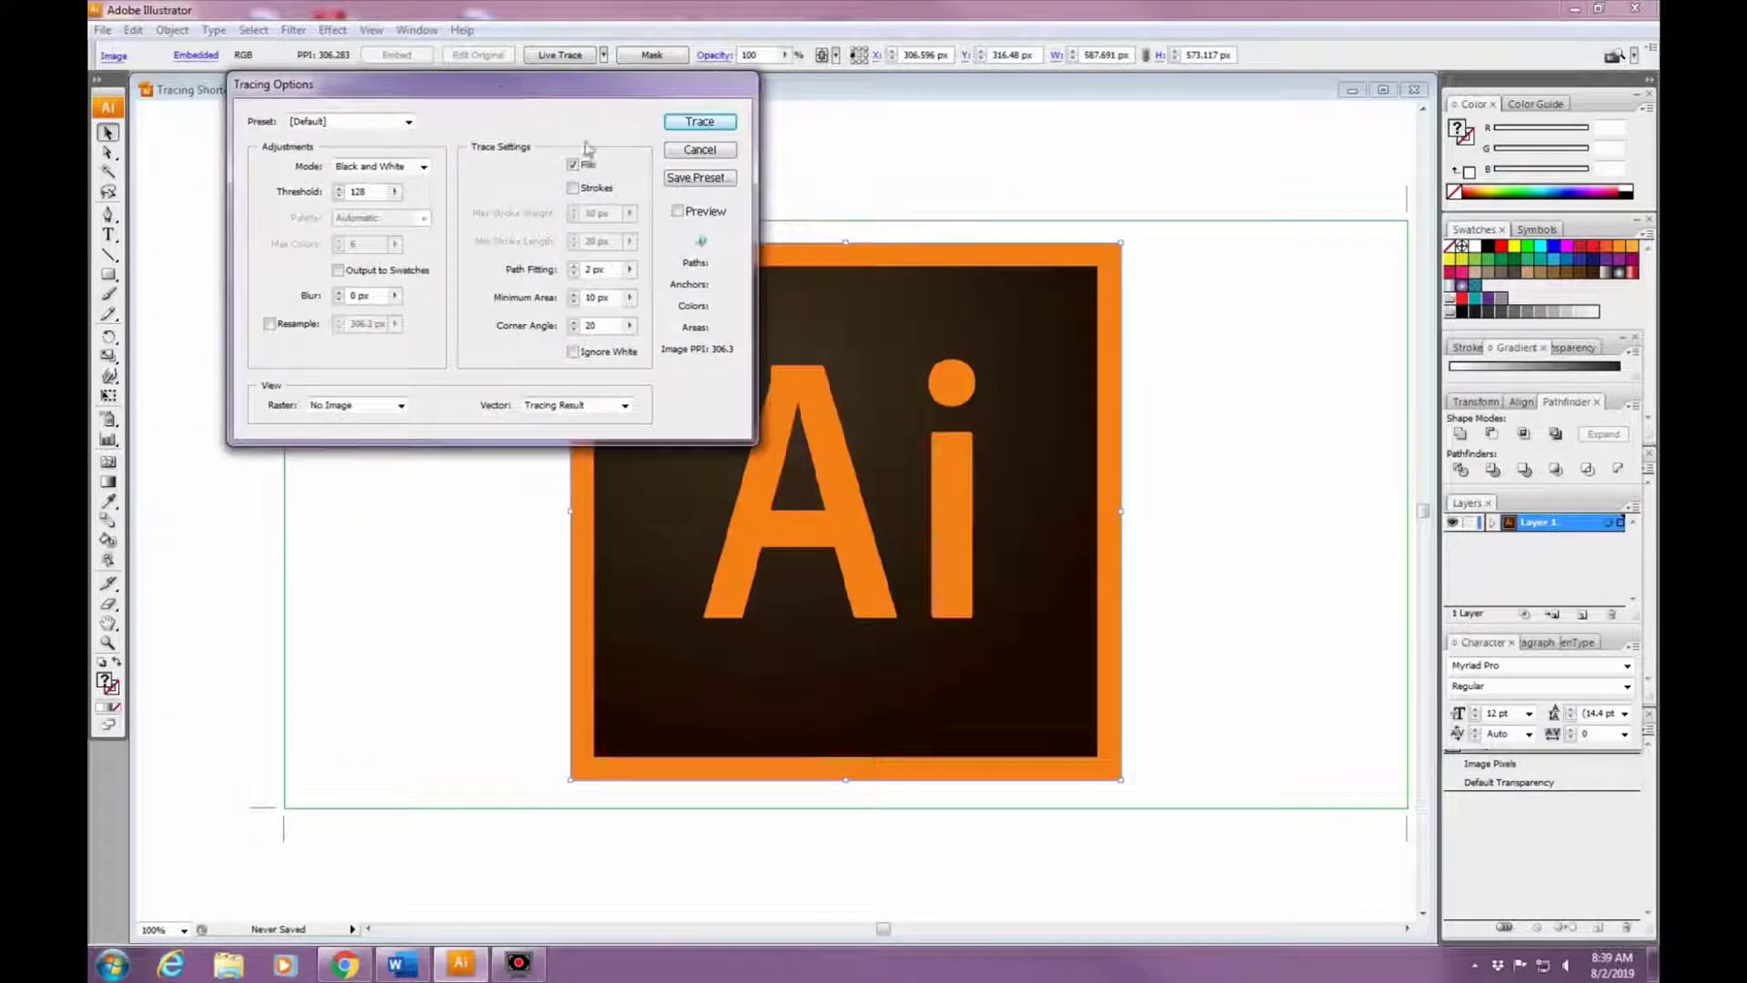
Turn on the trace preview and switch the tracing Mode to Color.
{"action": "left_click", "coordinate": [679, 212]}
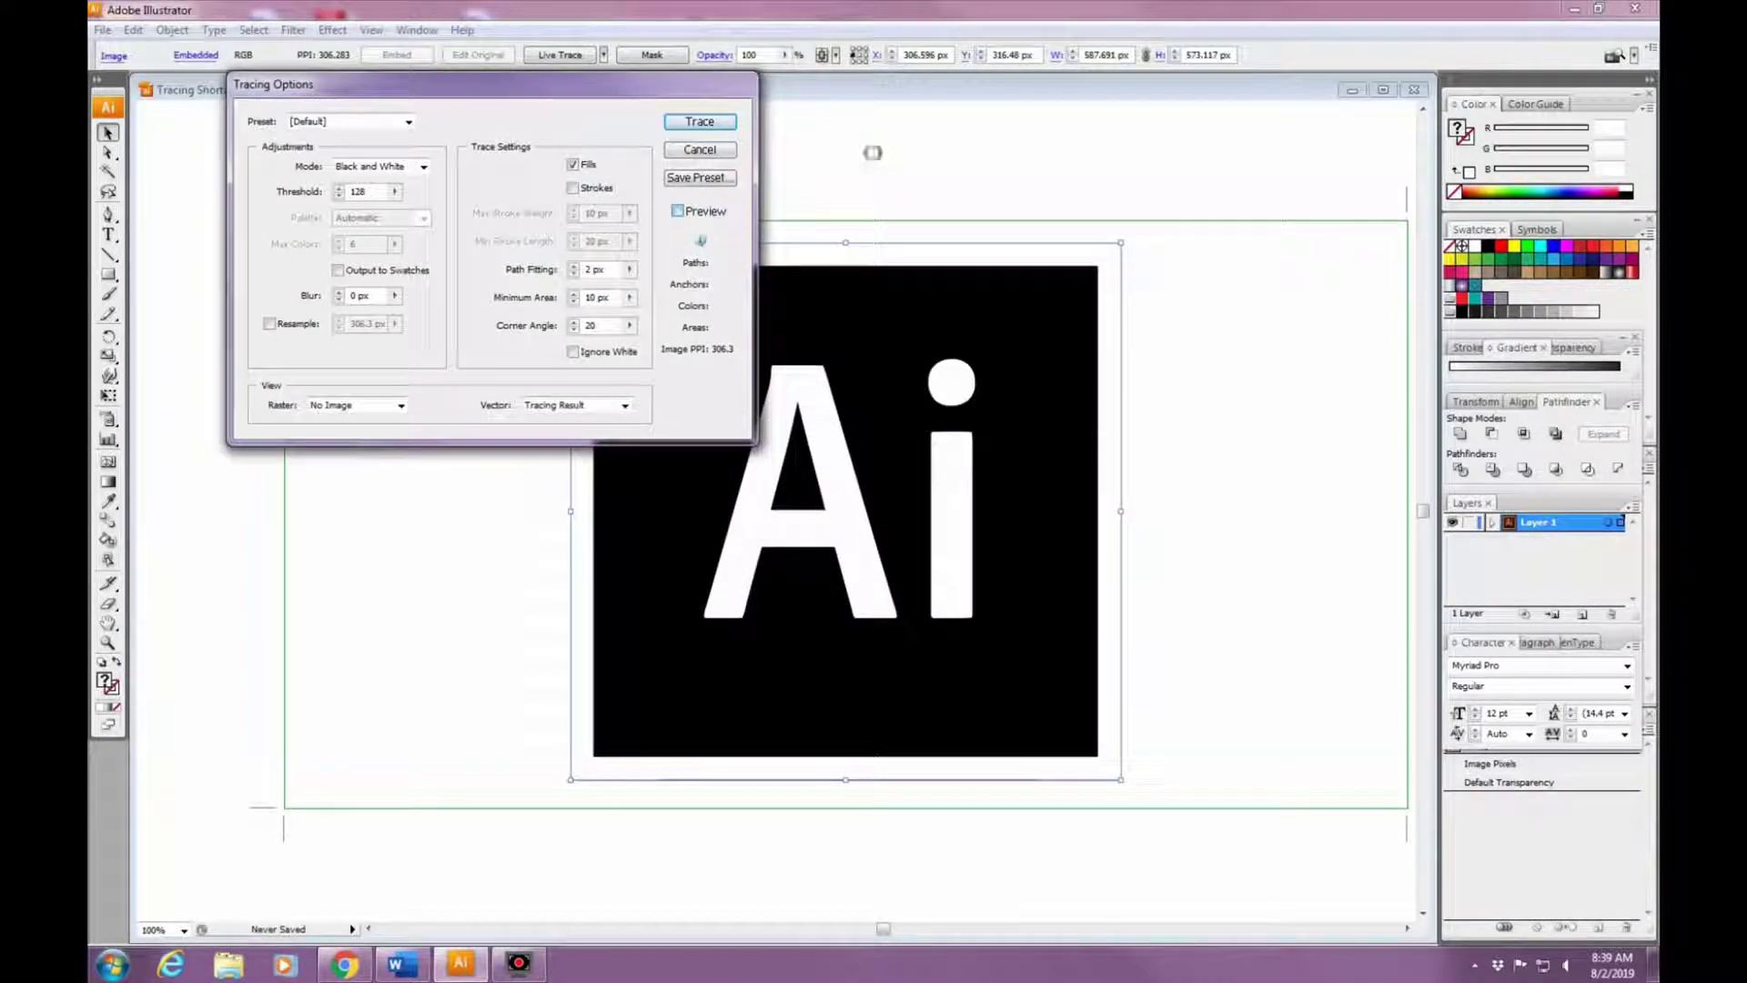
{"action": "left_click_drag", "start_coordinate": [635, 88], "coordinate": [533, 134]}
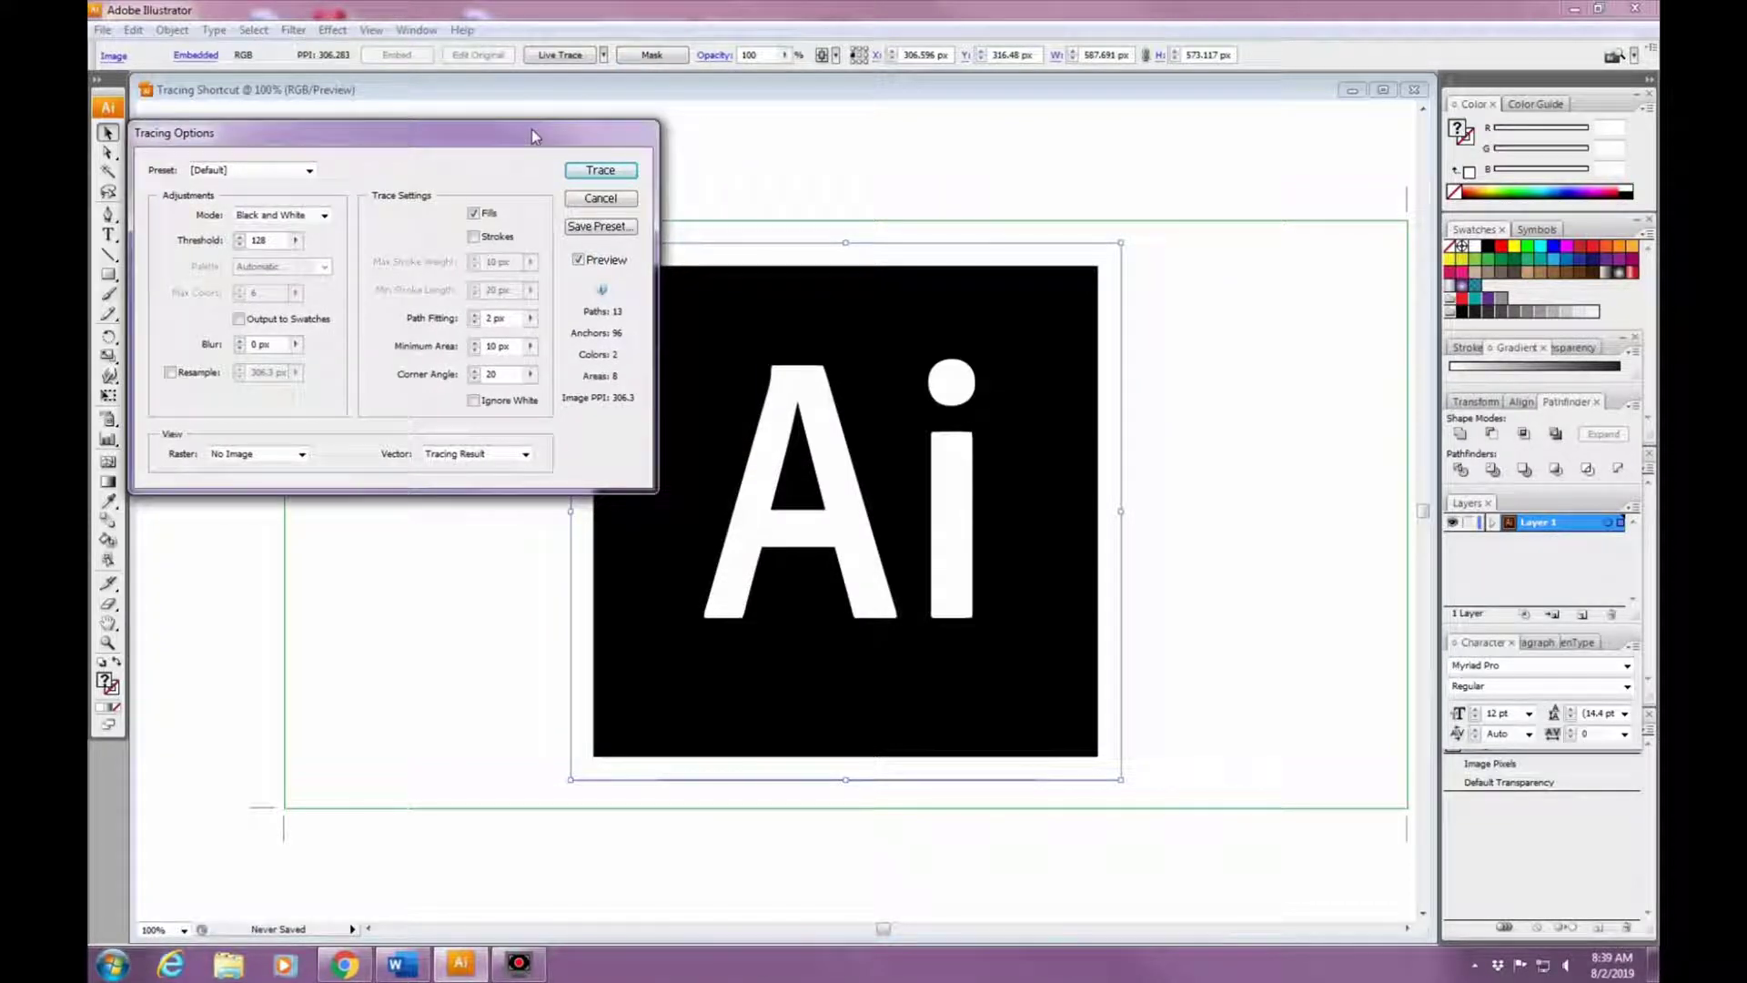
{"action": "left_click", "coordinate": [324, 216]}
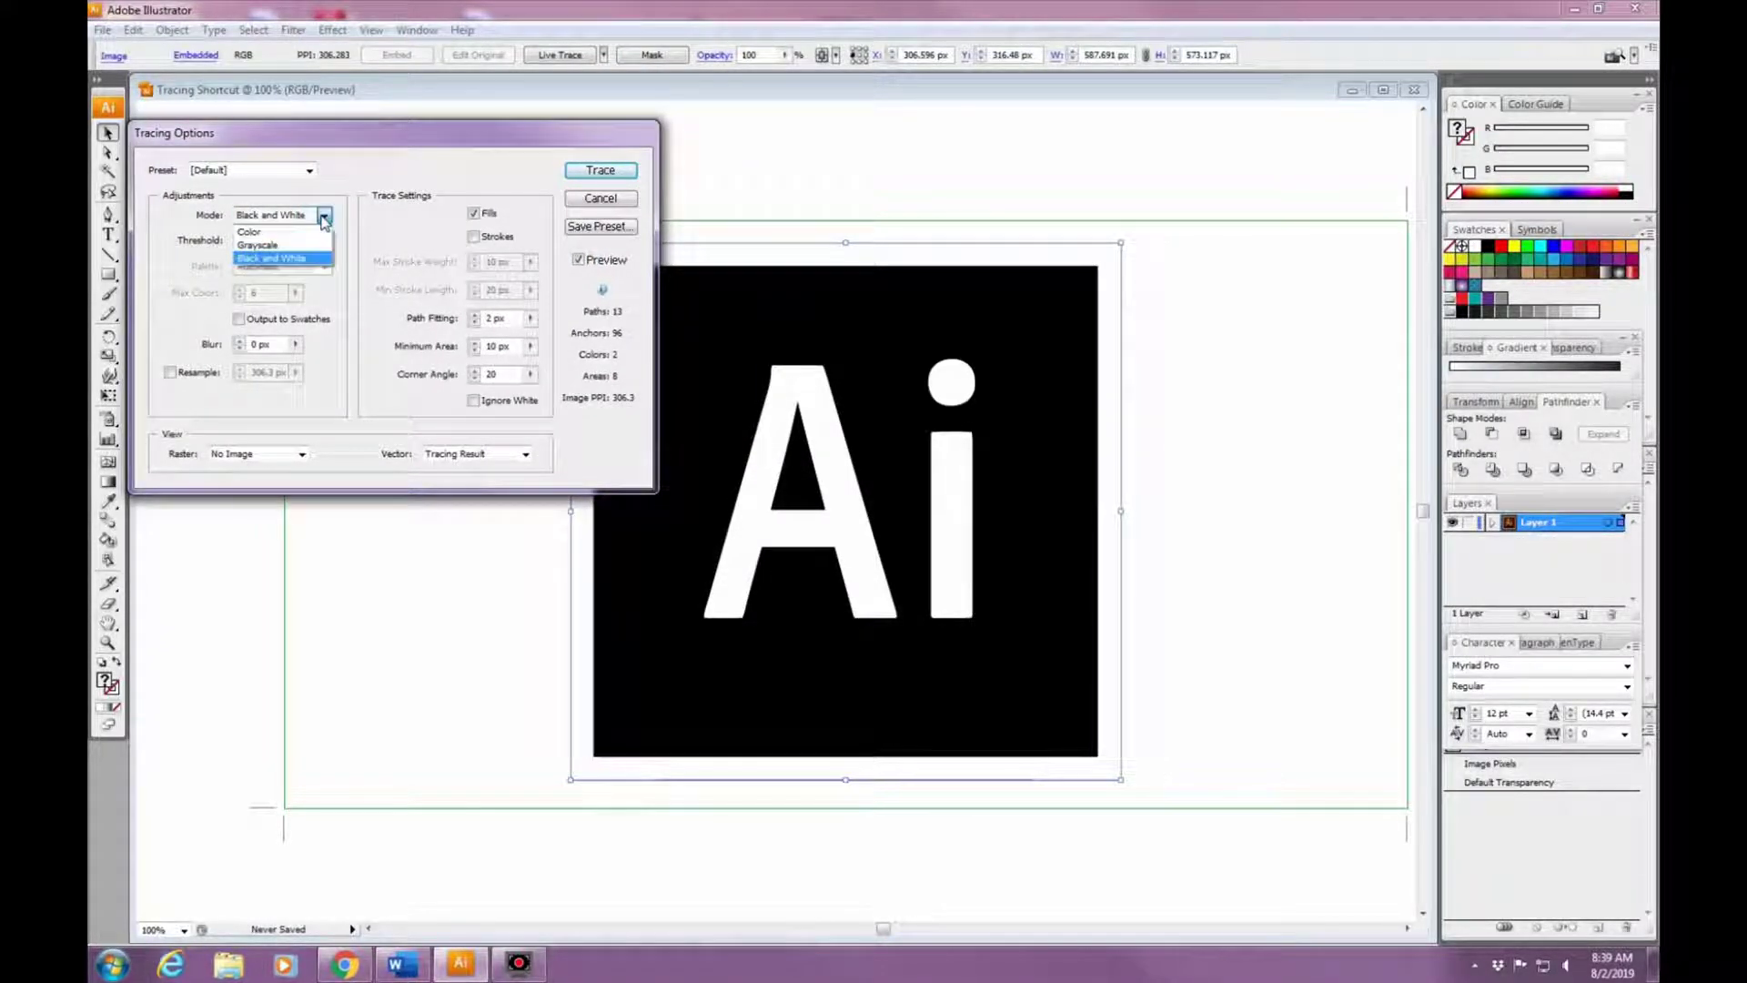
{"action": "left_click", "coordinate": [293, 232]}
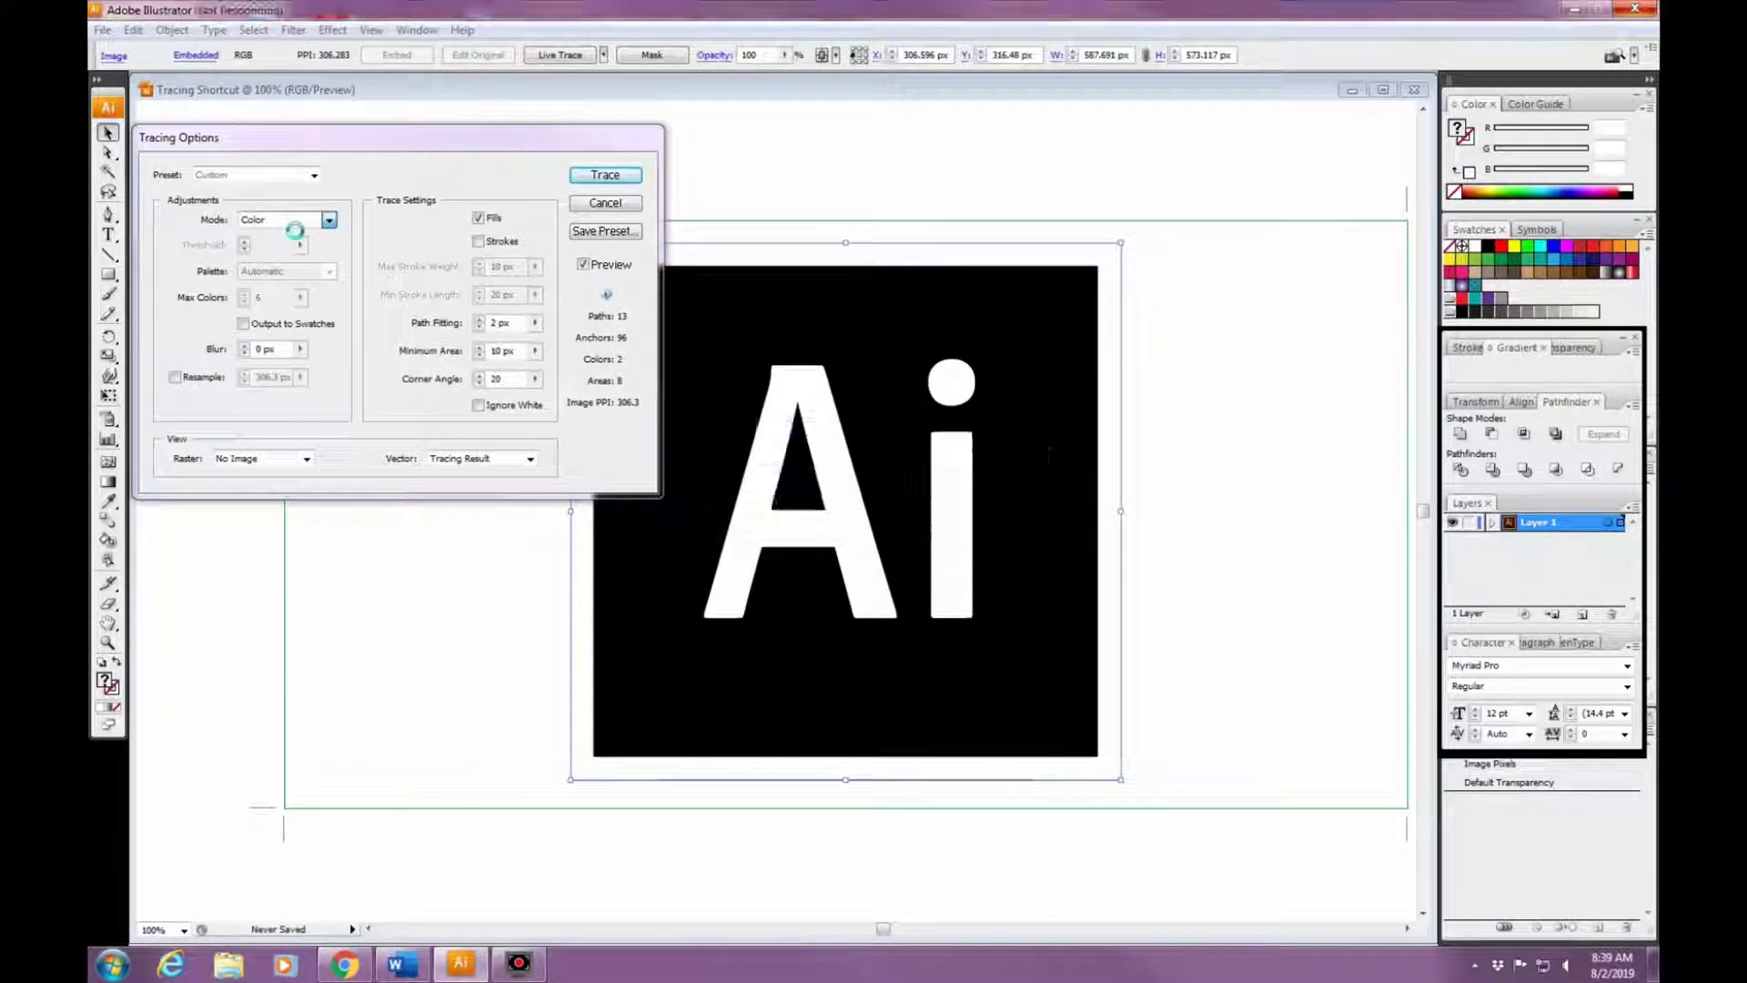
Keep Color mode and lower Max Colors from 6 to 3.
{"action": "key", "text": "Down"}
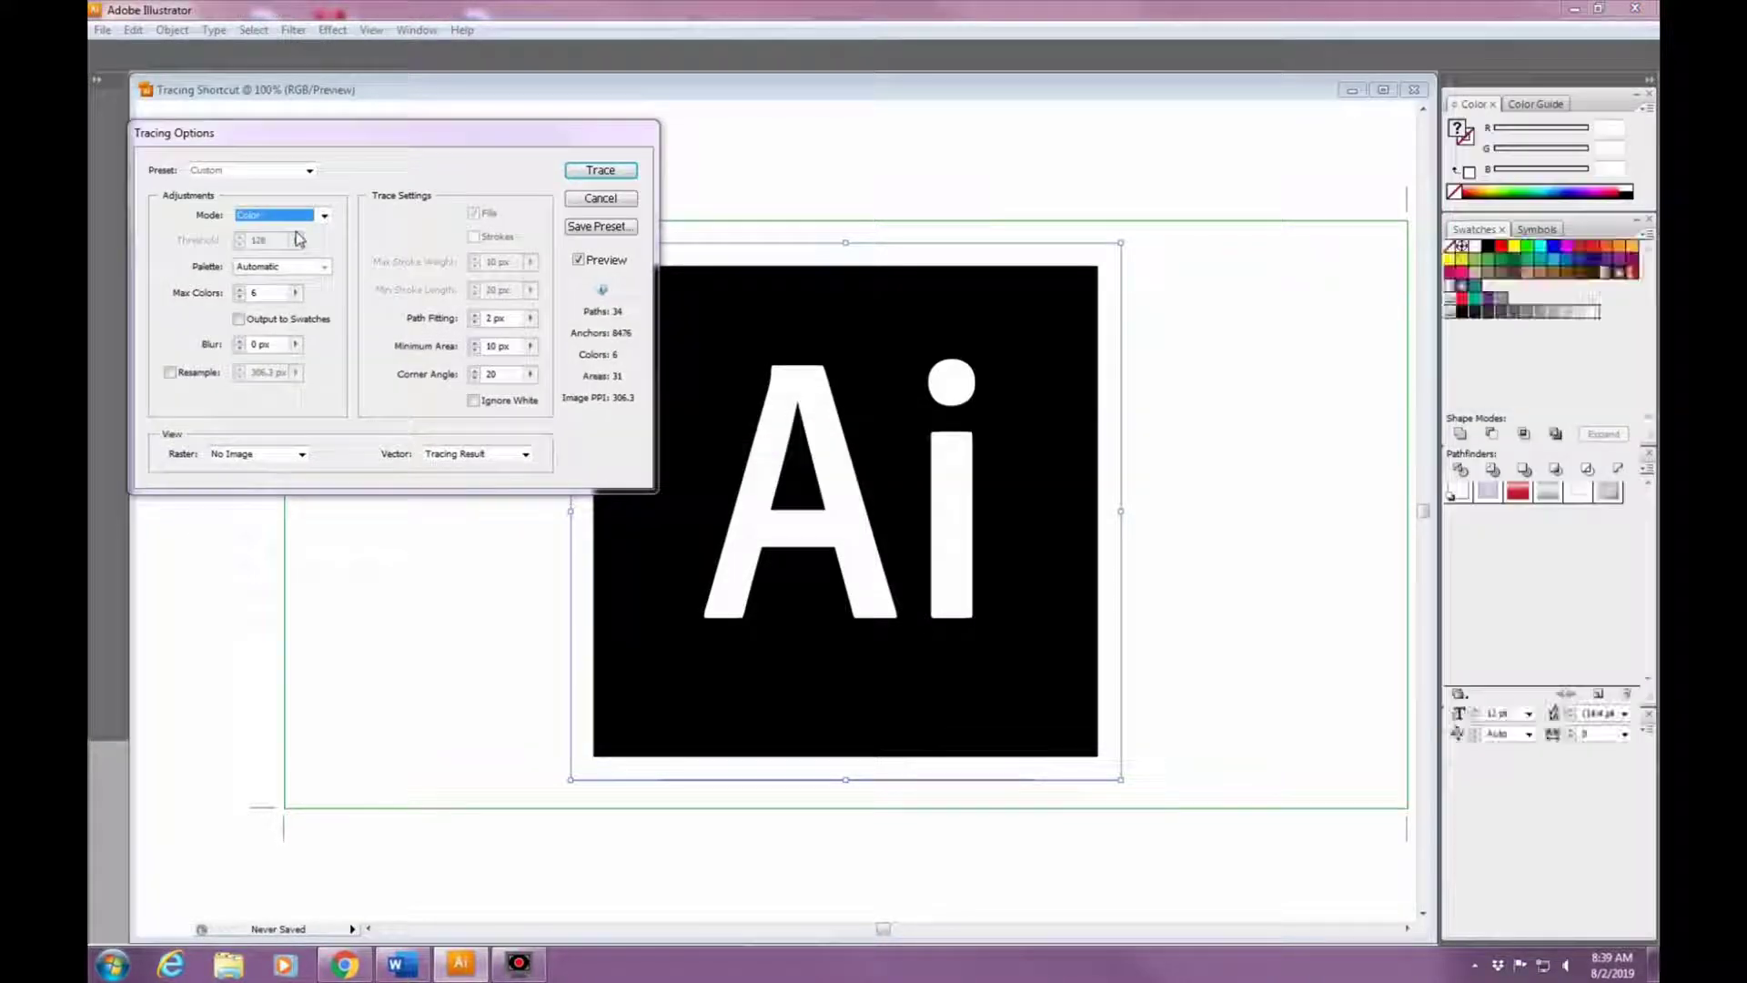
{"action": "key", "text": "Up"}
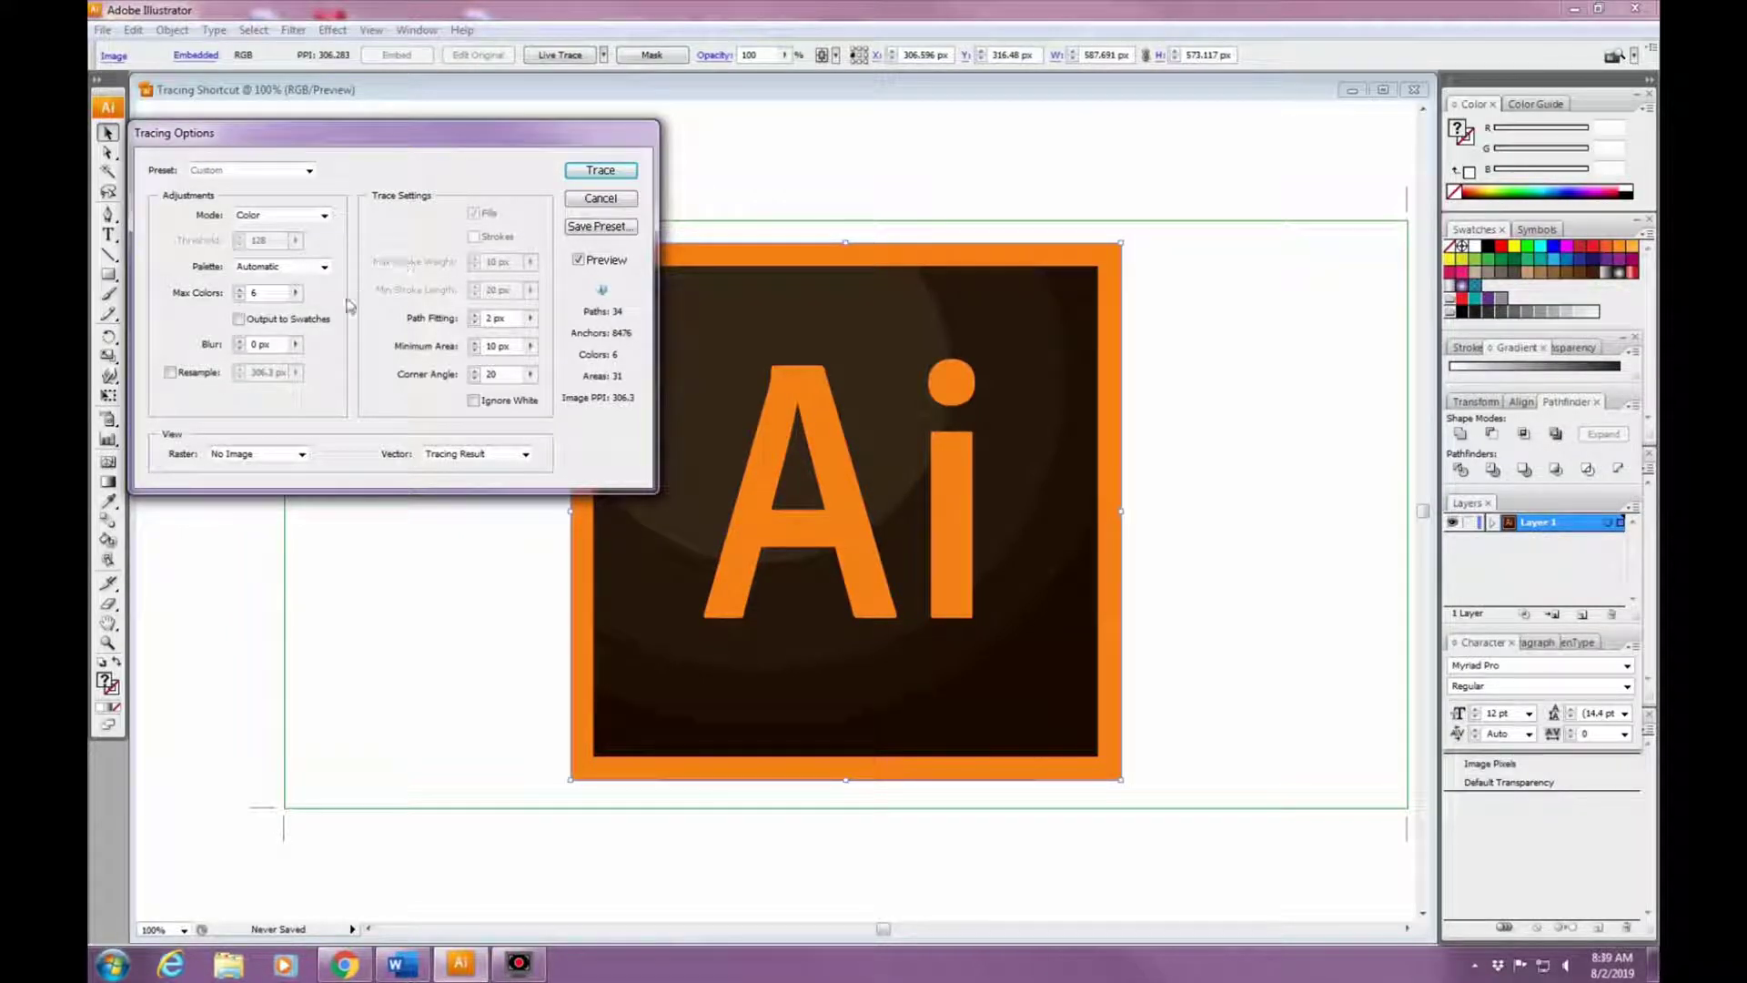
{"action": "left_click", "coordinate": [238, 296]}
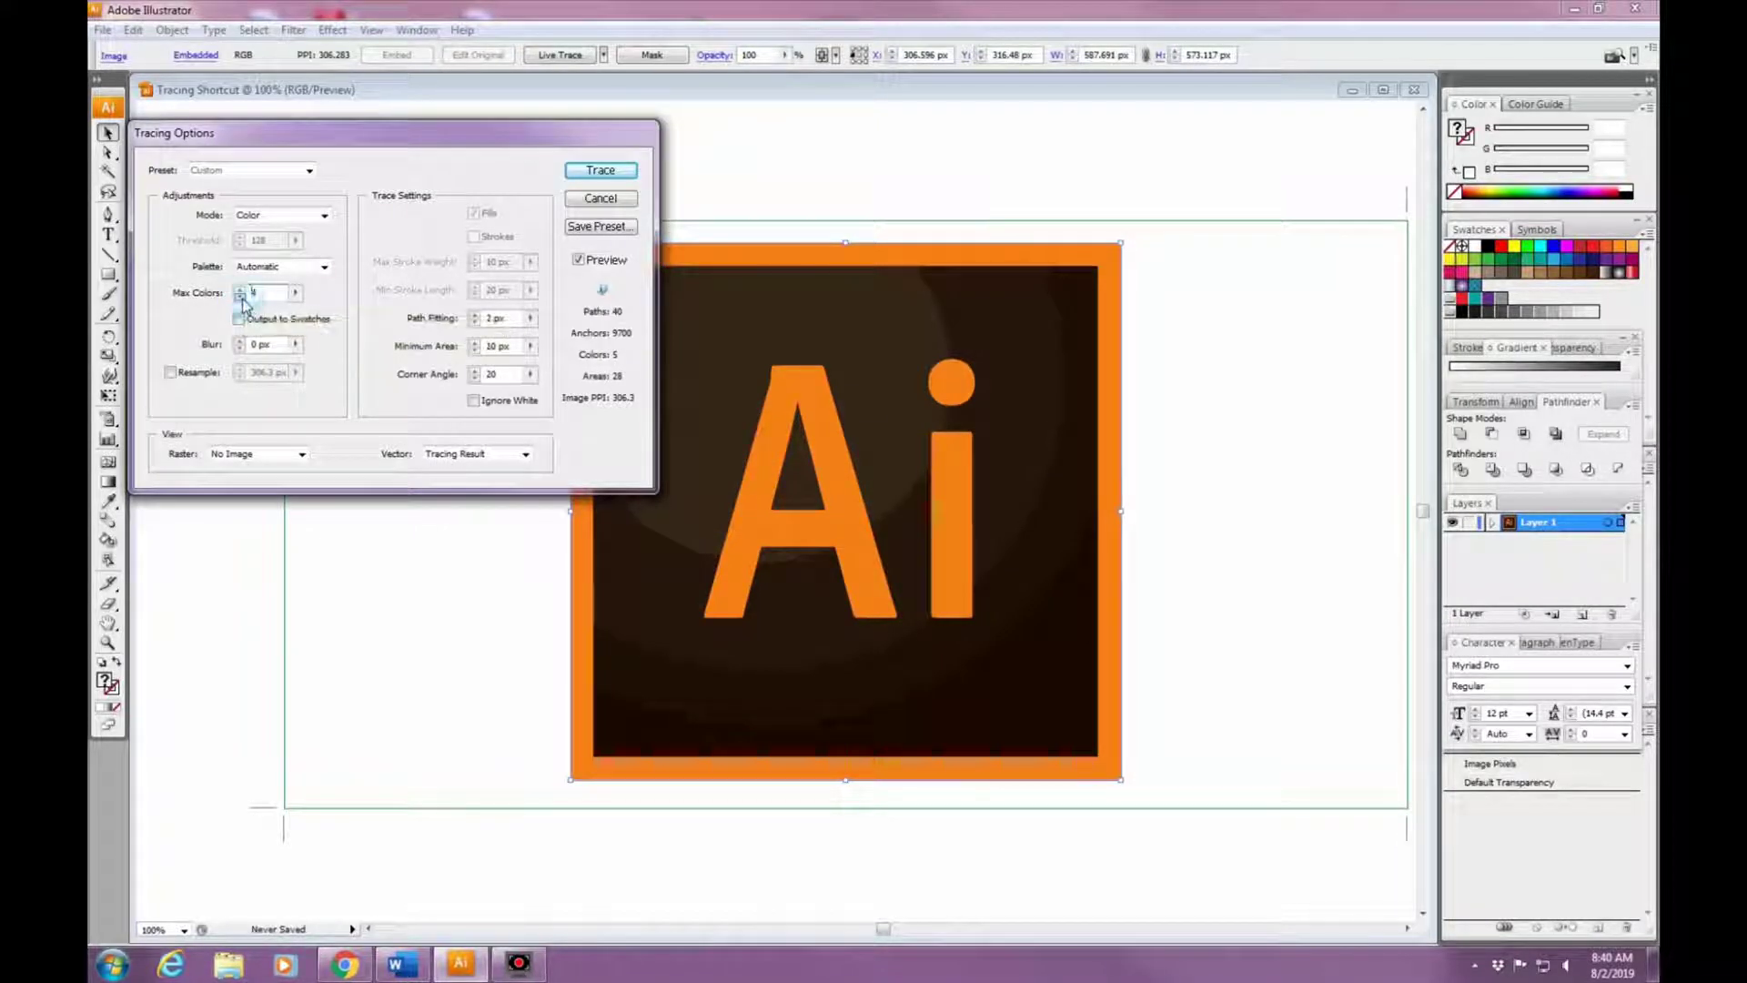
{"action": "left_click", "coordinate": [240, 297]}
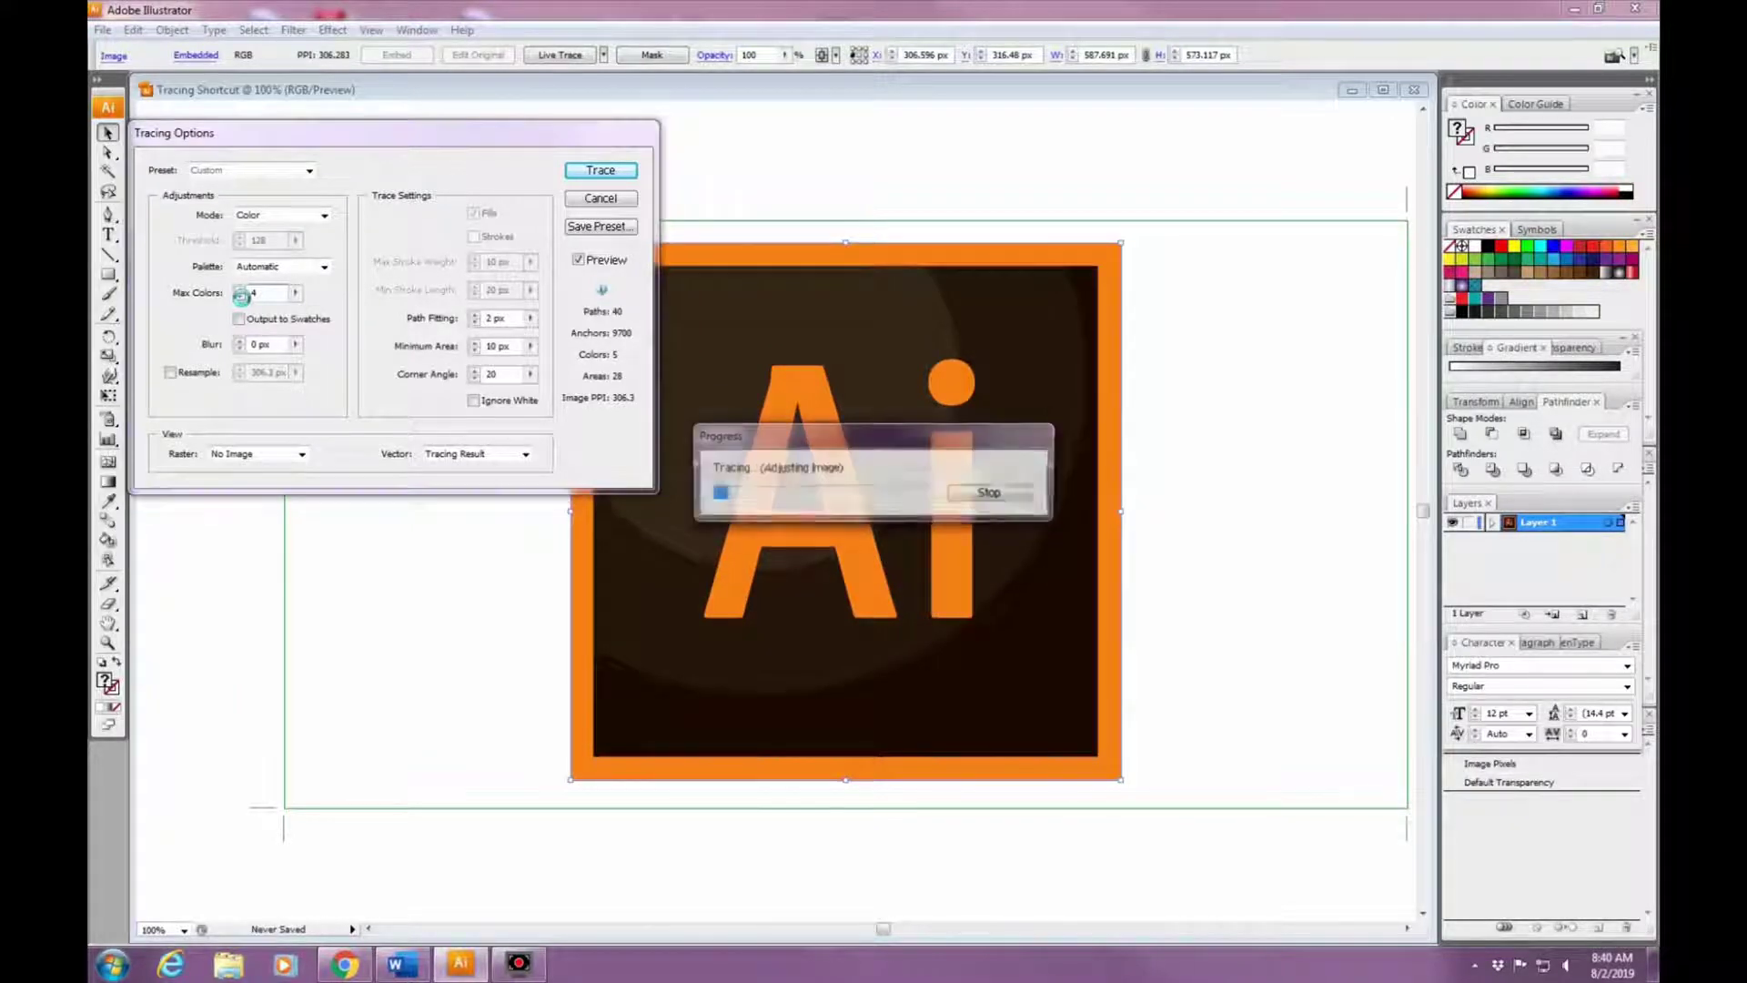
{"action": "left_click", "coordinate": [239, 297]}
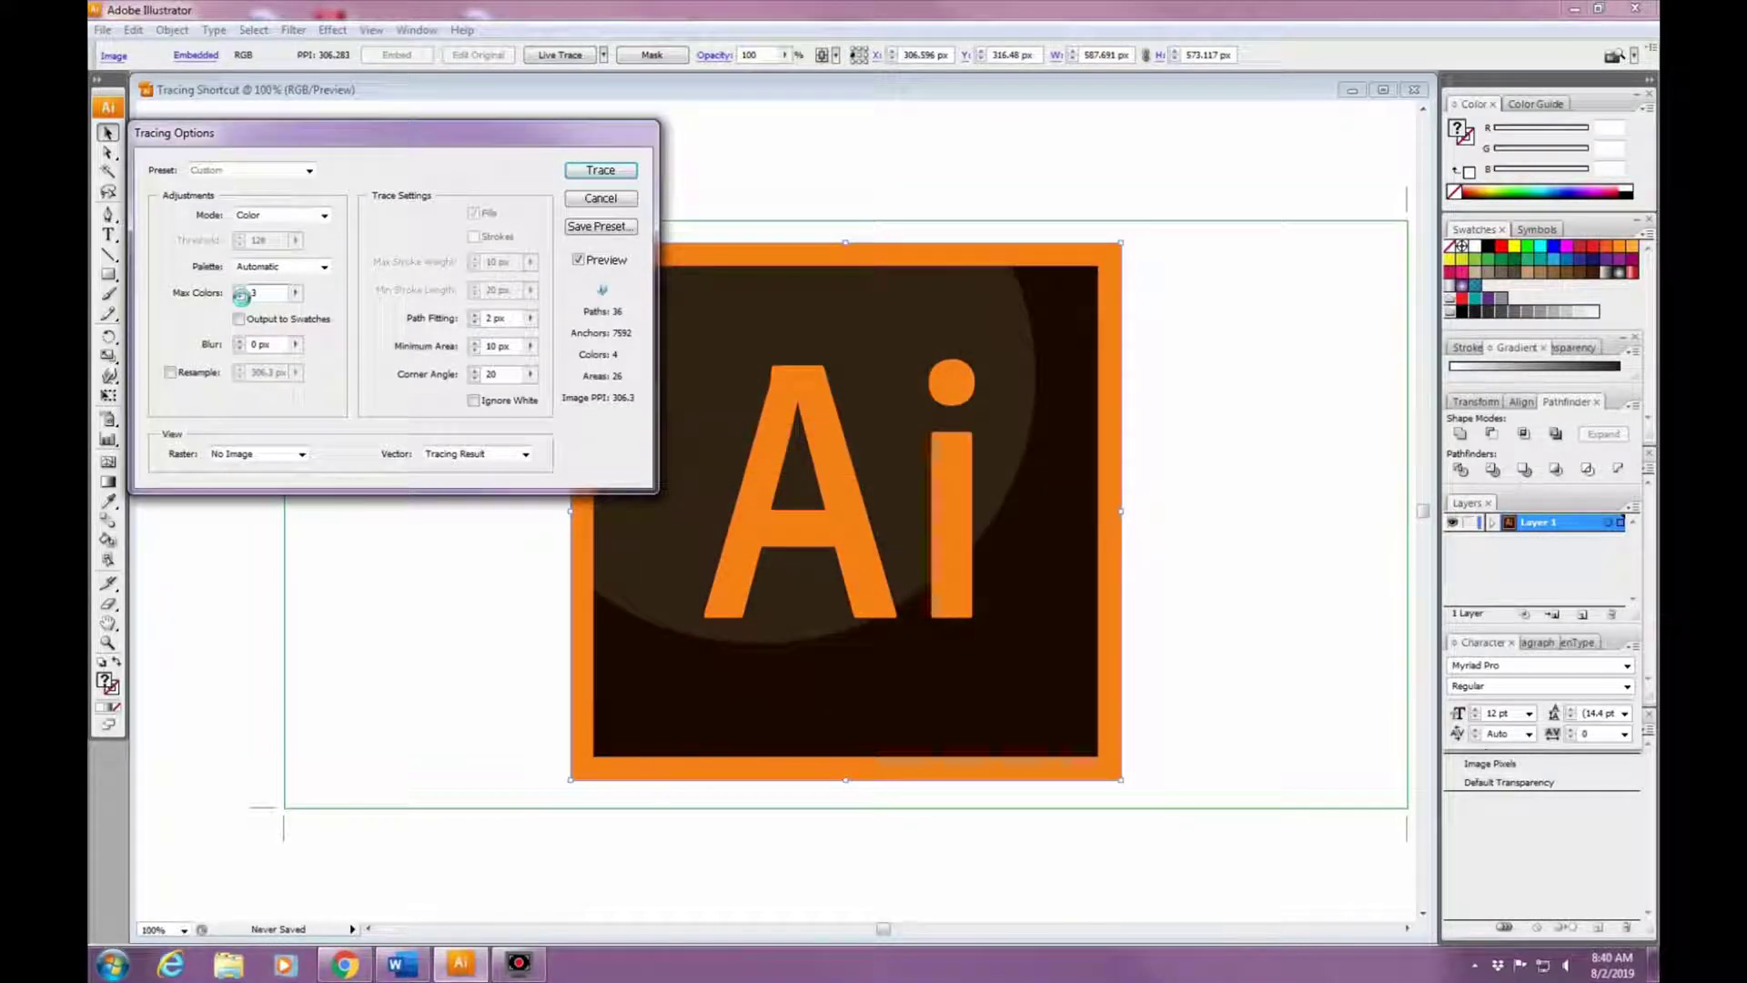
Lower Max Colors to 2 and turn on Output to Swatches.
{"action": "left_click", "coordinate": [240, 297]}
{"action": "left_click", "coordinate": [240, 297]}
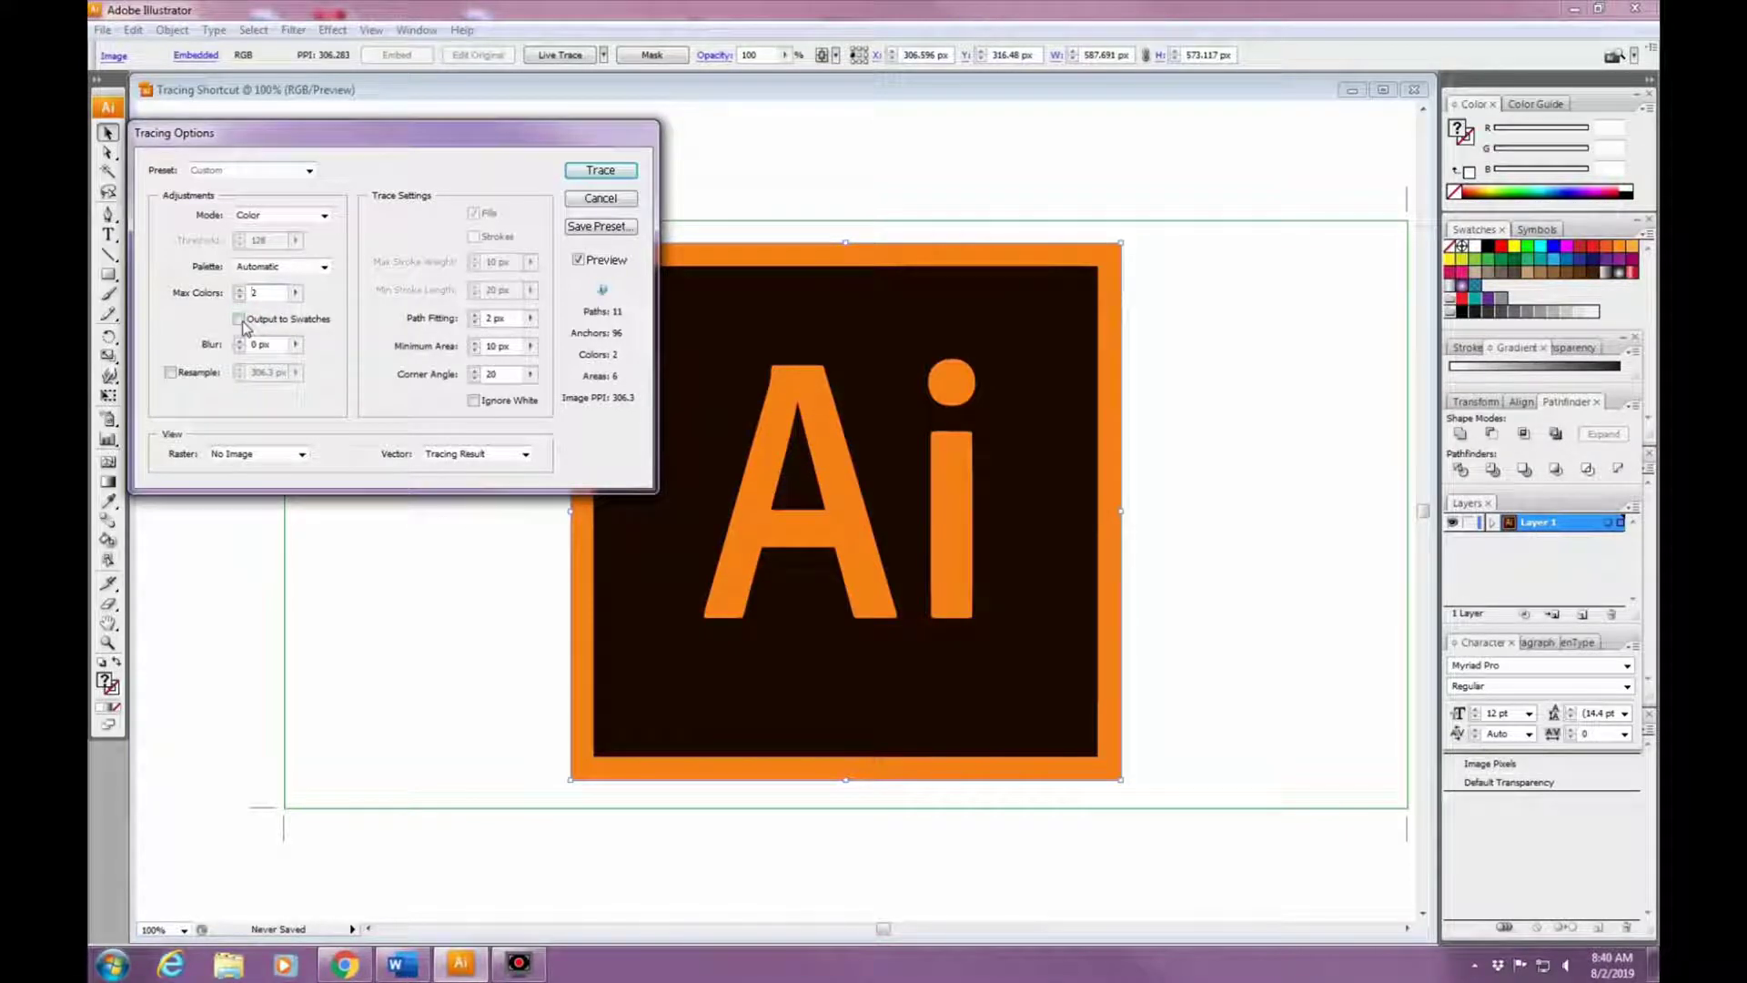
{"action": "left_click", "coordinate": [238, 318]}
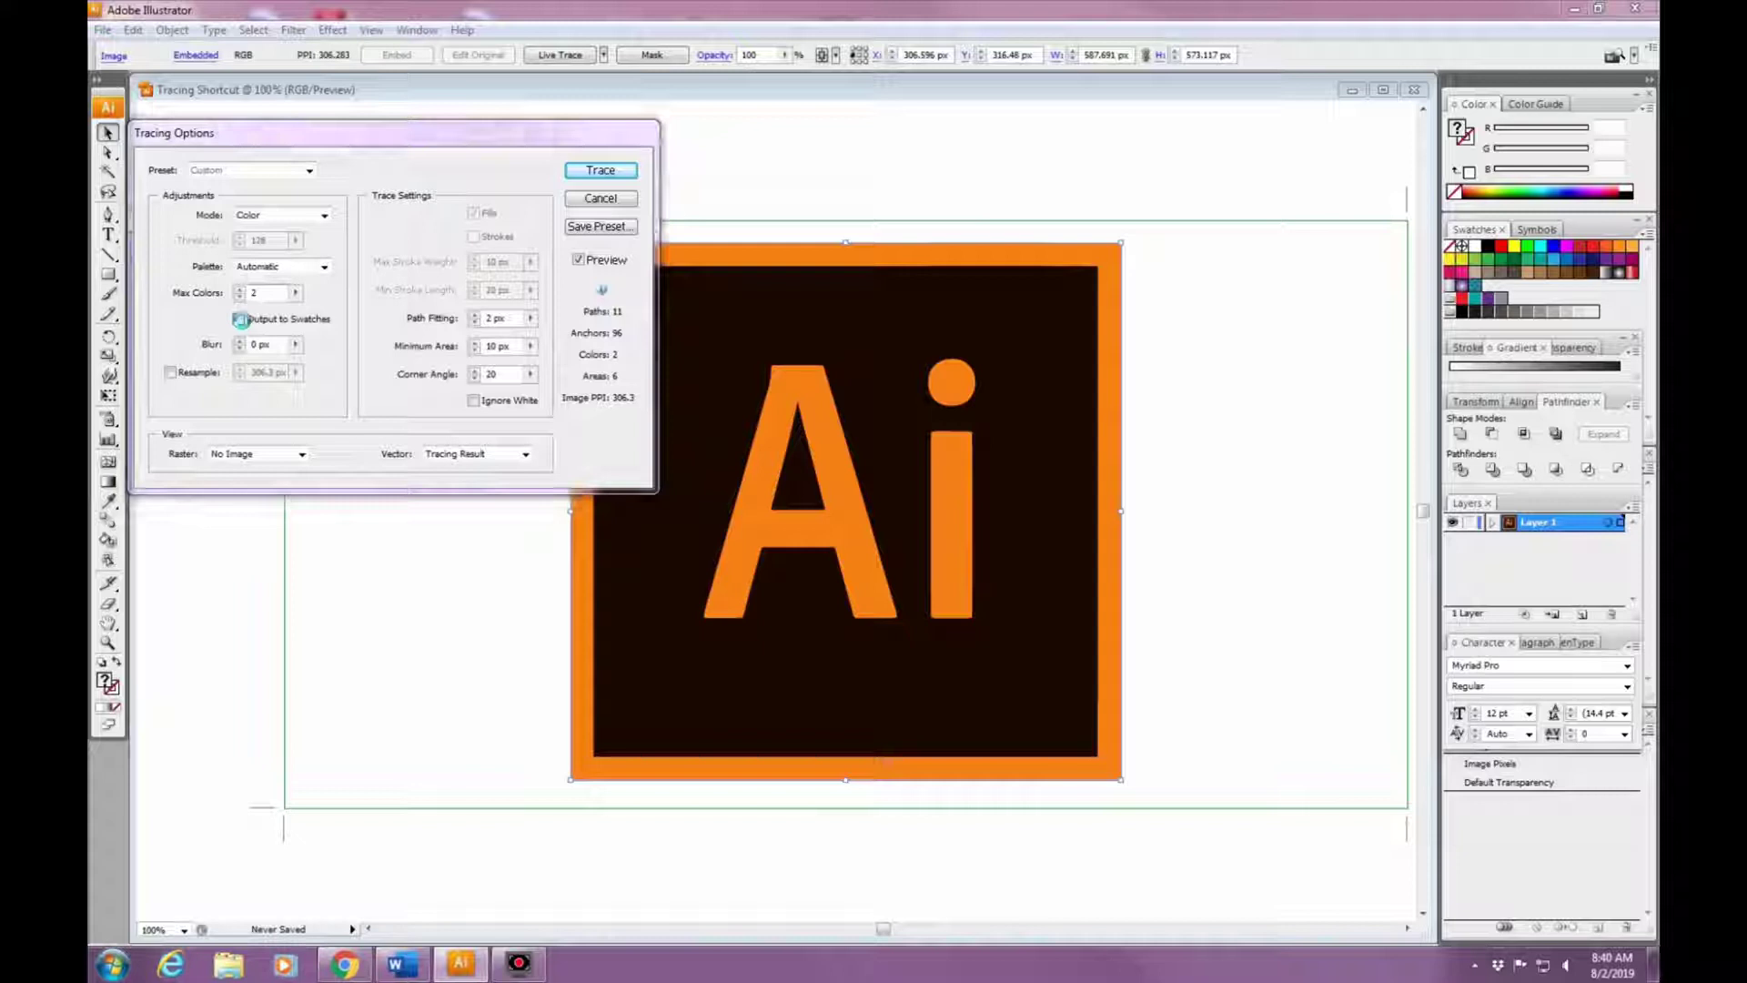
{"action": "left_click", "coordinate": [240, 319]}
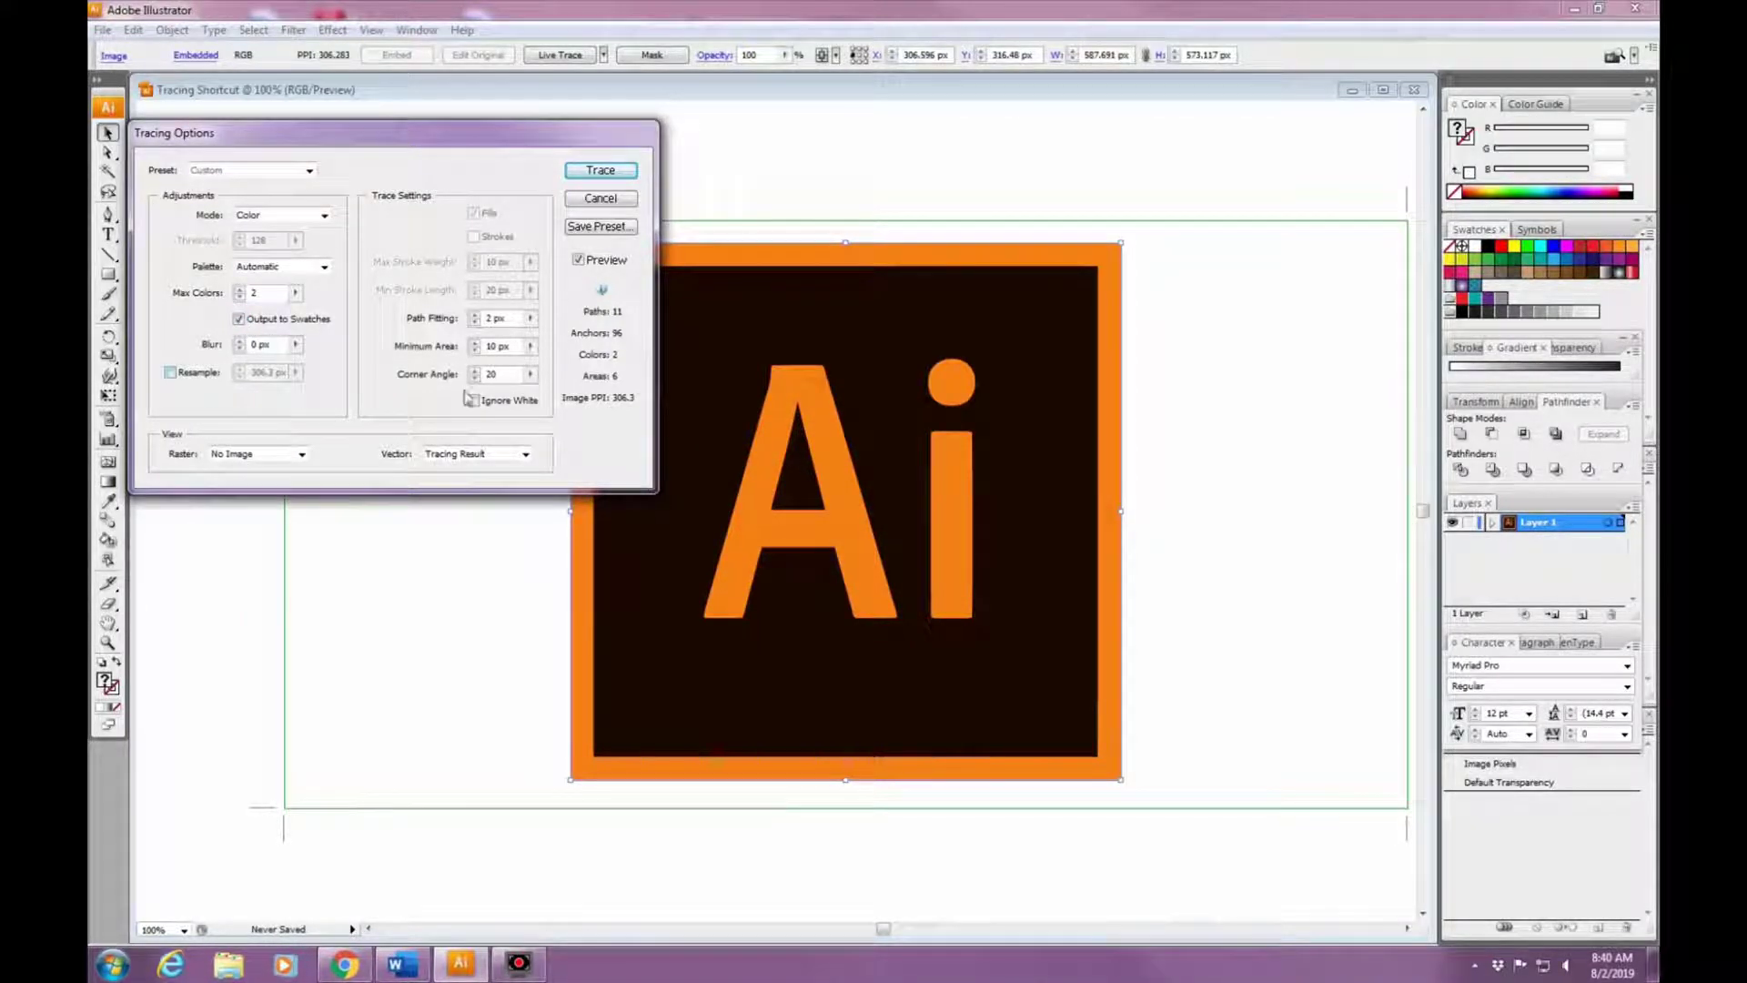
{"action": "left_click", "coordinate": [300, 454]}
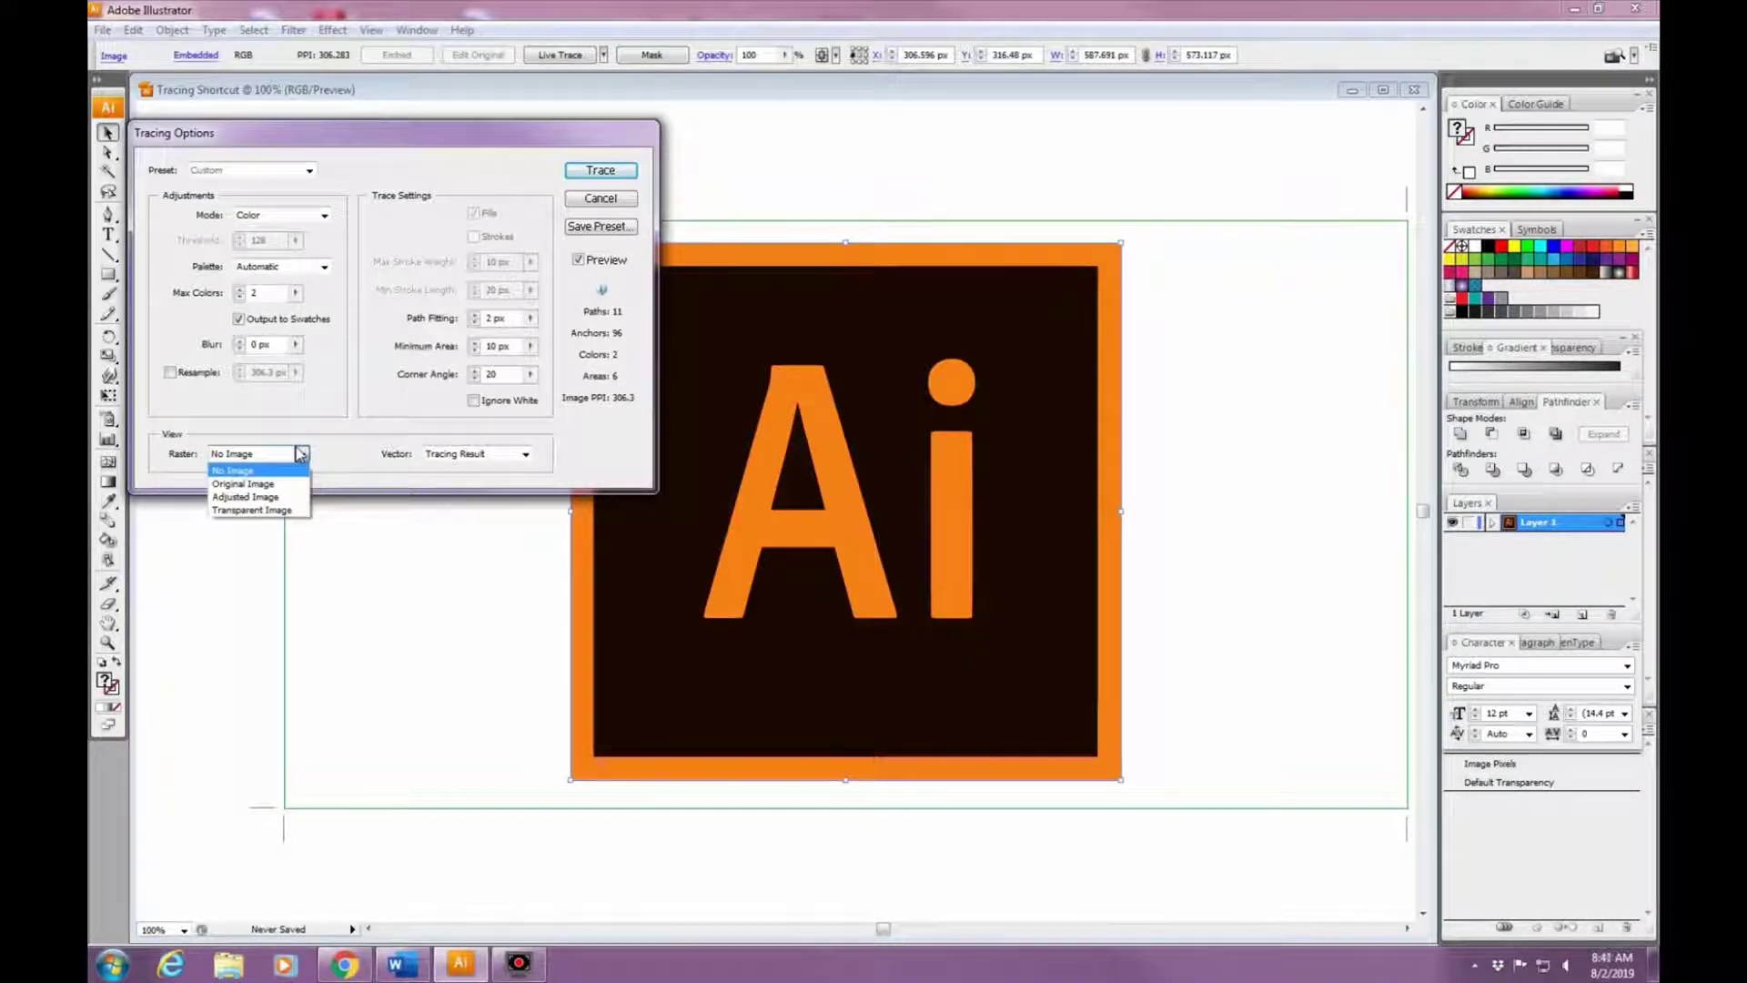
{"action": "left_click", "coordinate": [300, 453]}
{"action": "left_click", "coordinate": [526, 455]}
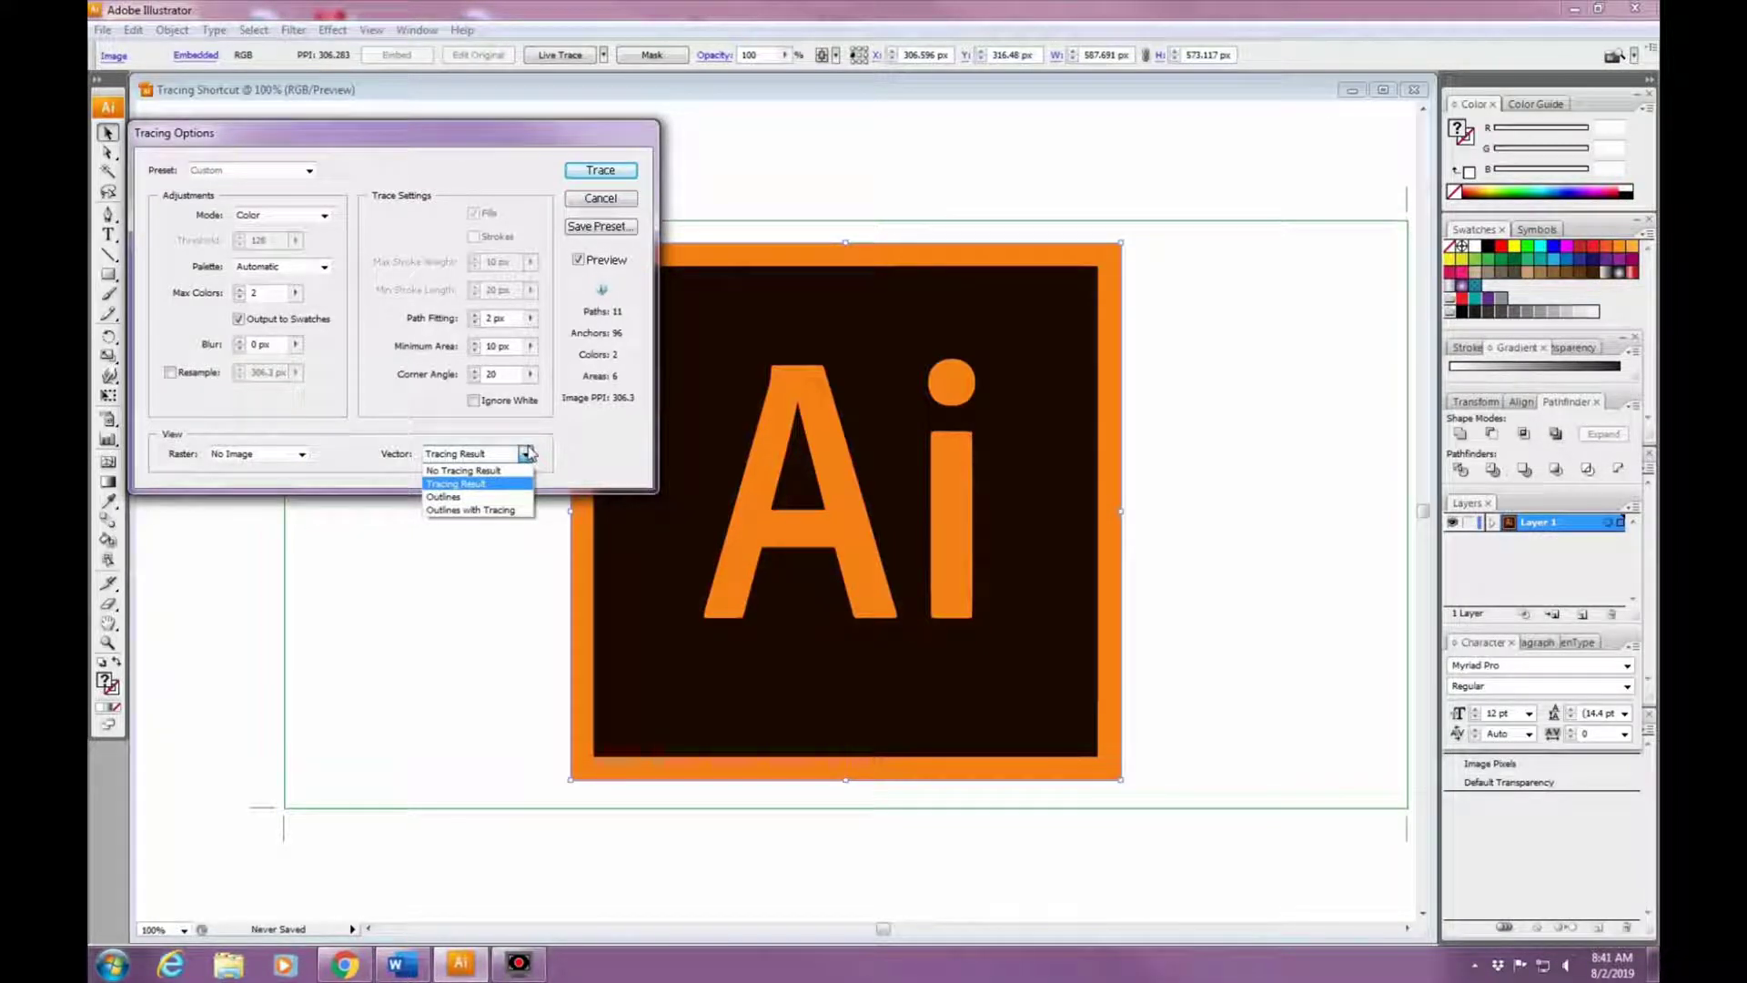
{"action": "left_click", "coordinate": [446, 495]}
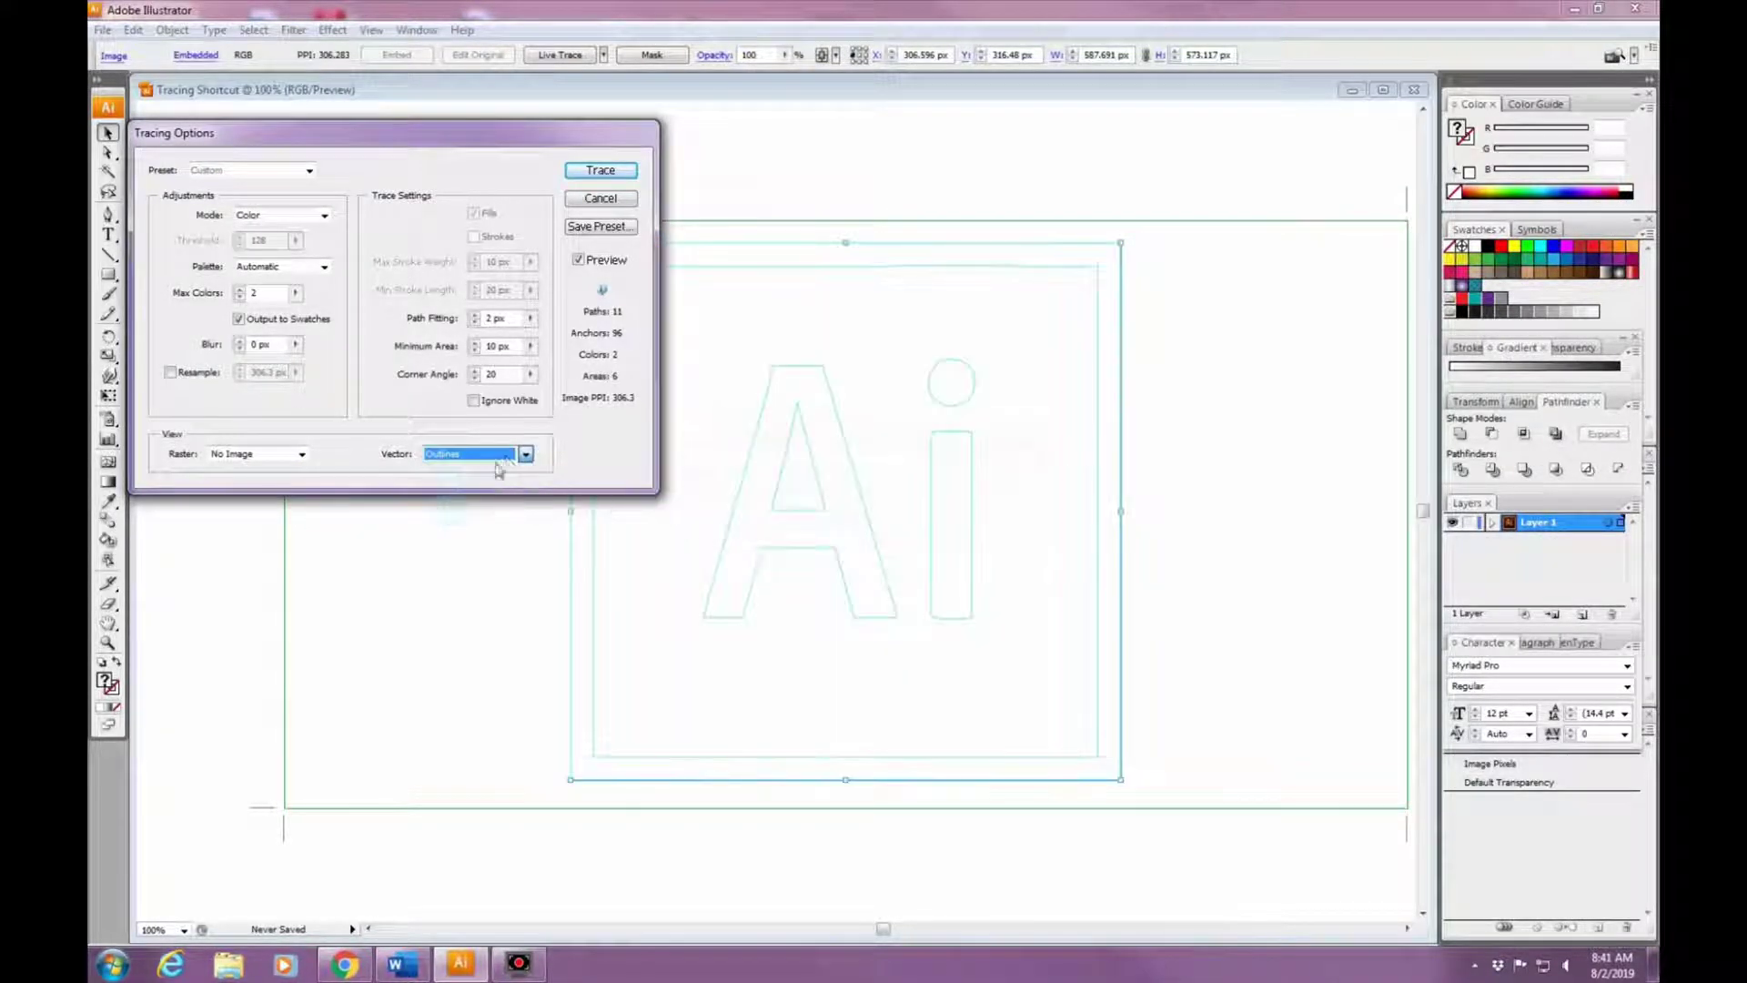
{"action": "left_click", "coordinate": [526, 455]}
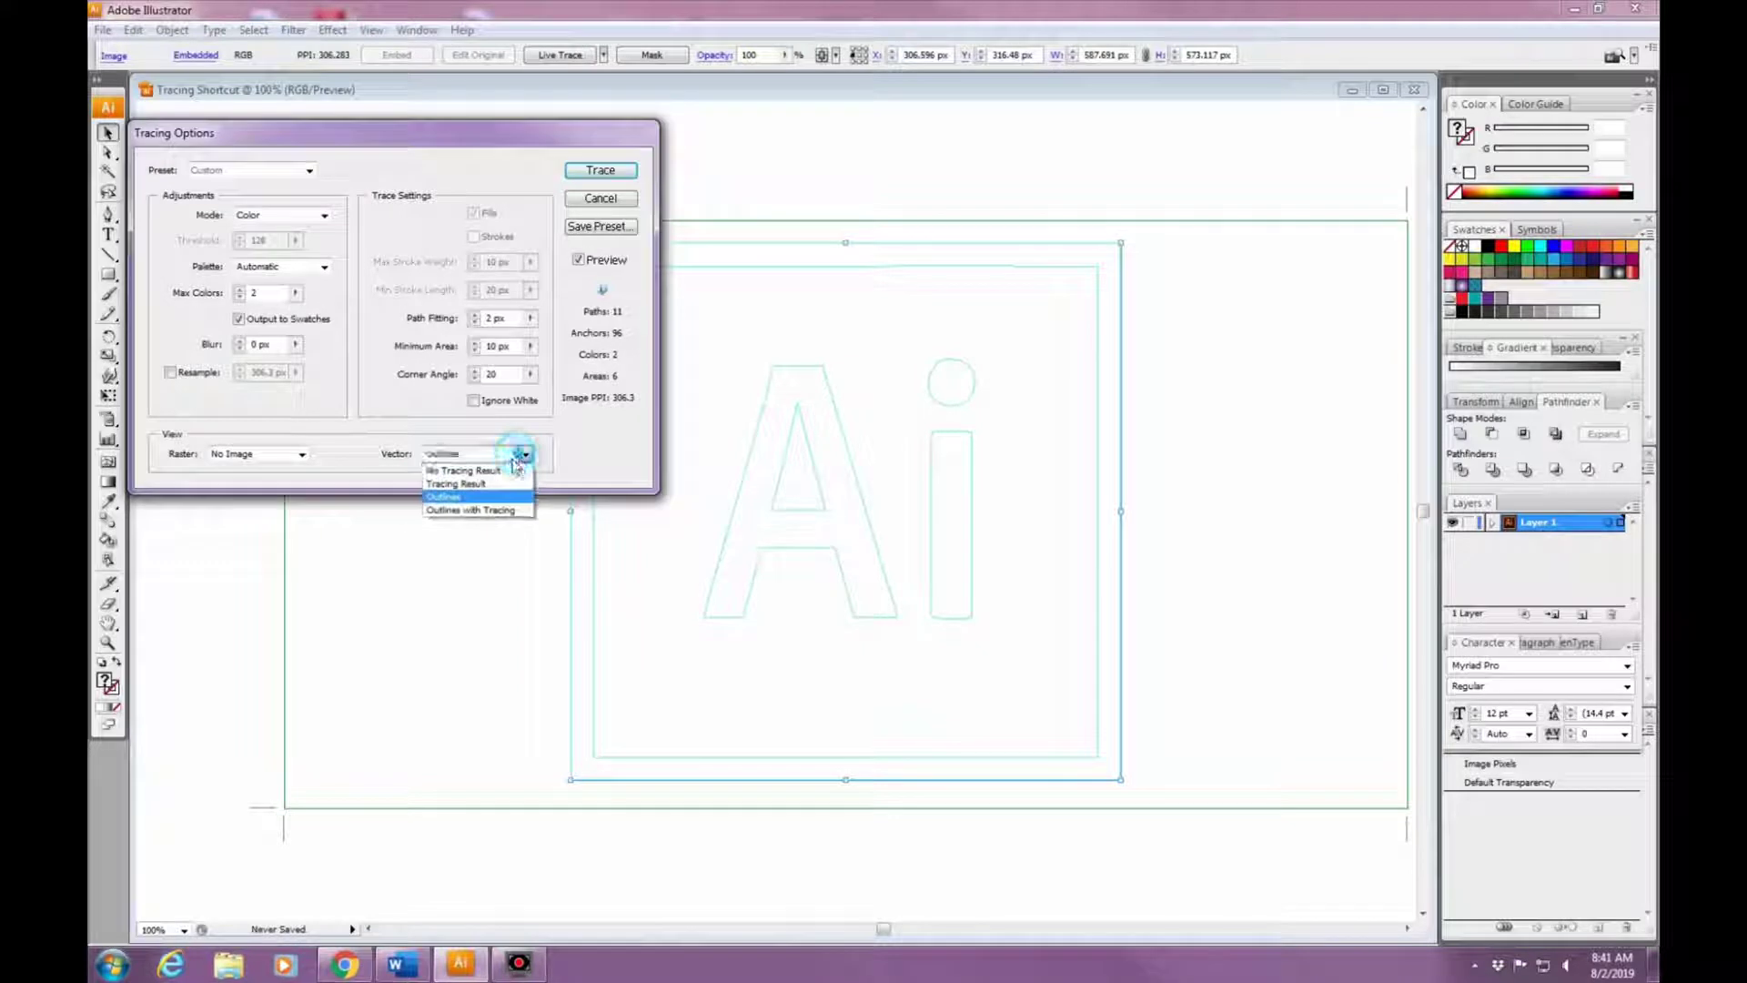
{"action": "left_click", "coordinate": [478, 511]}
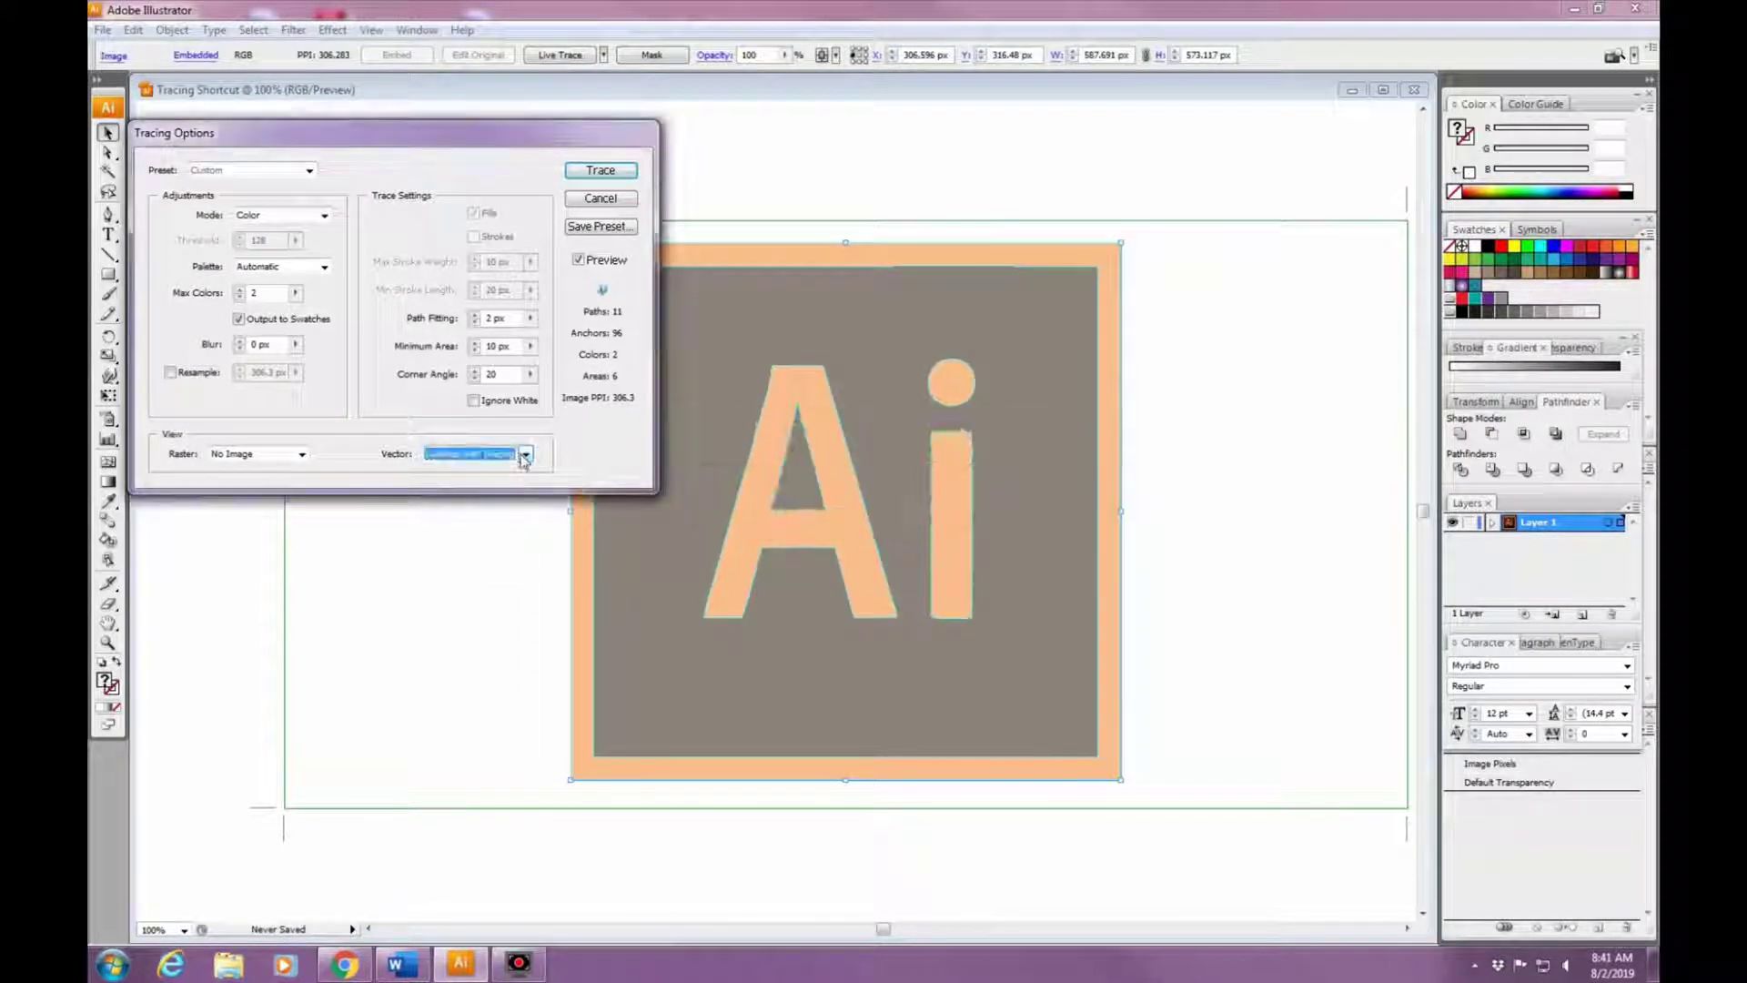
{"action": "left_click", "coordinate": [525, 455]}
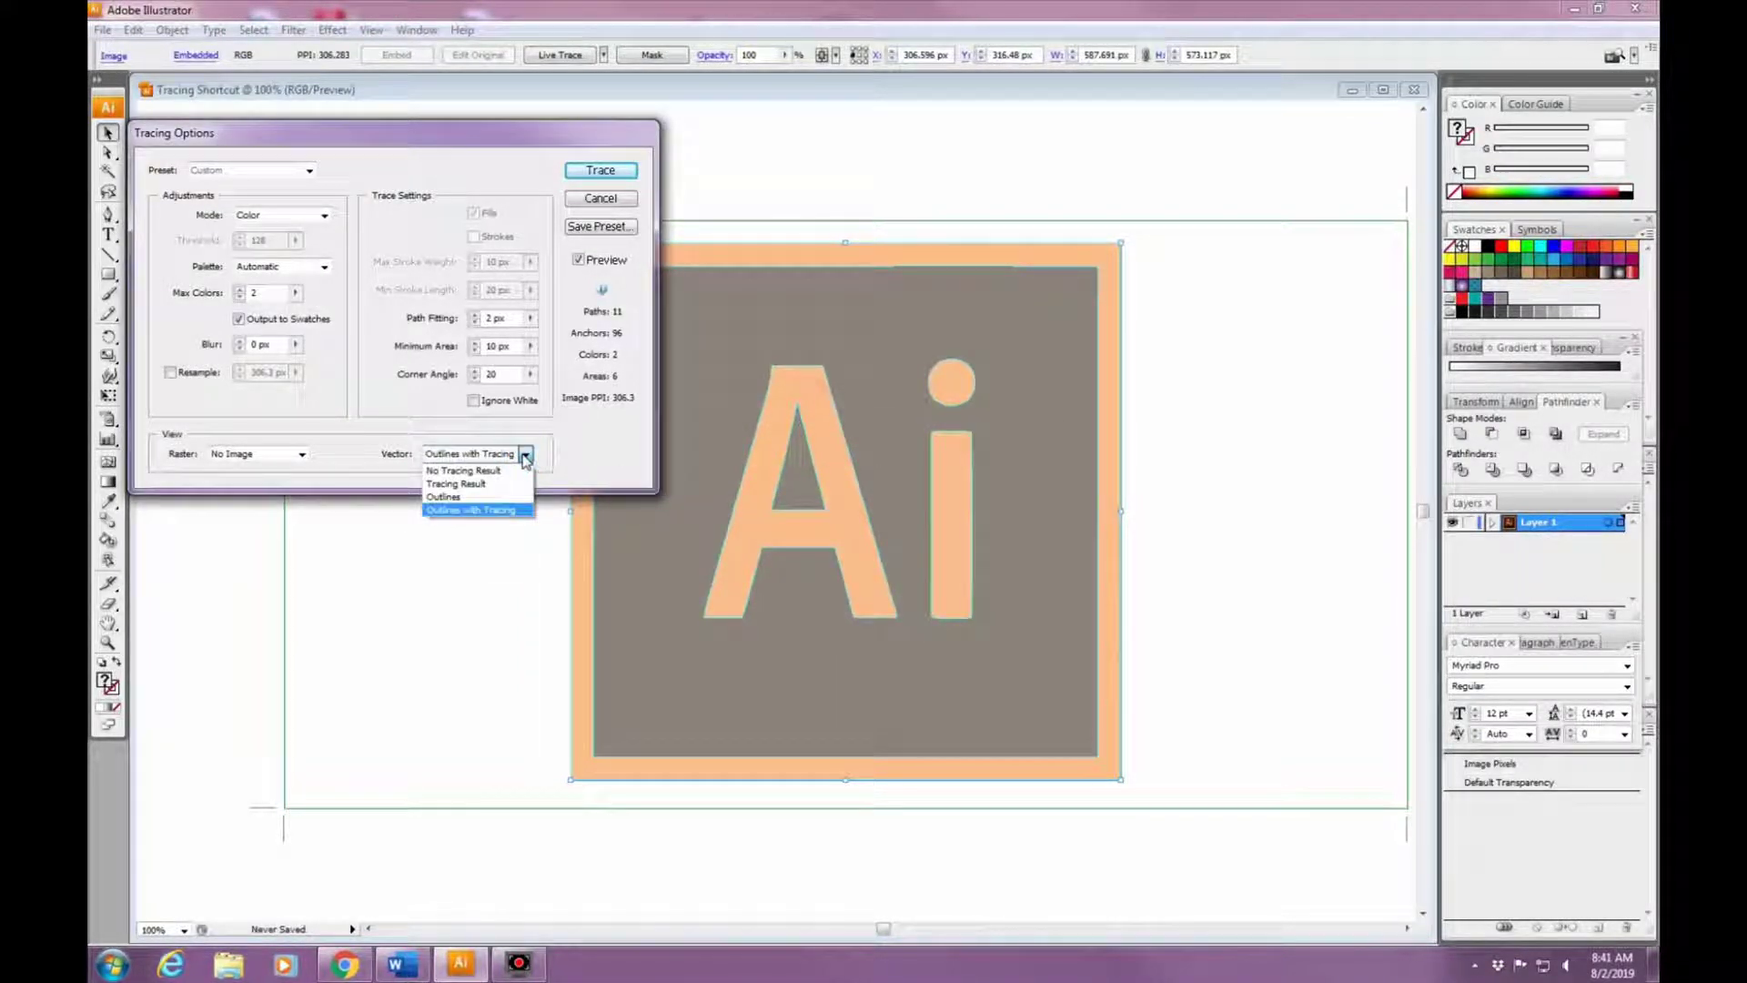
{"action": "left_click", "coordinate": [493, 486]}
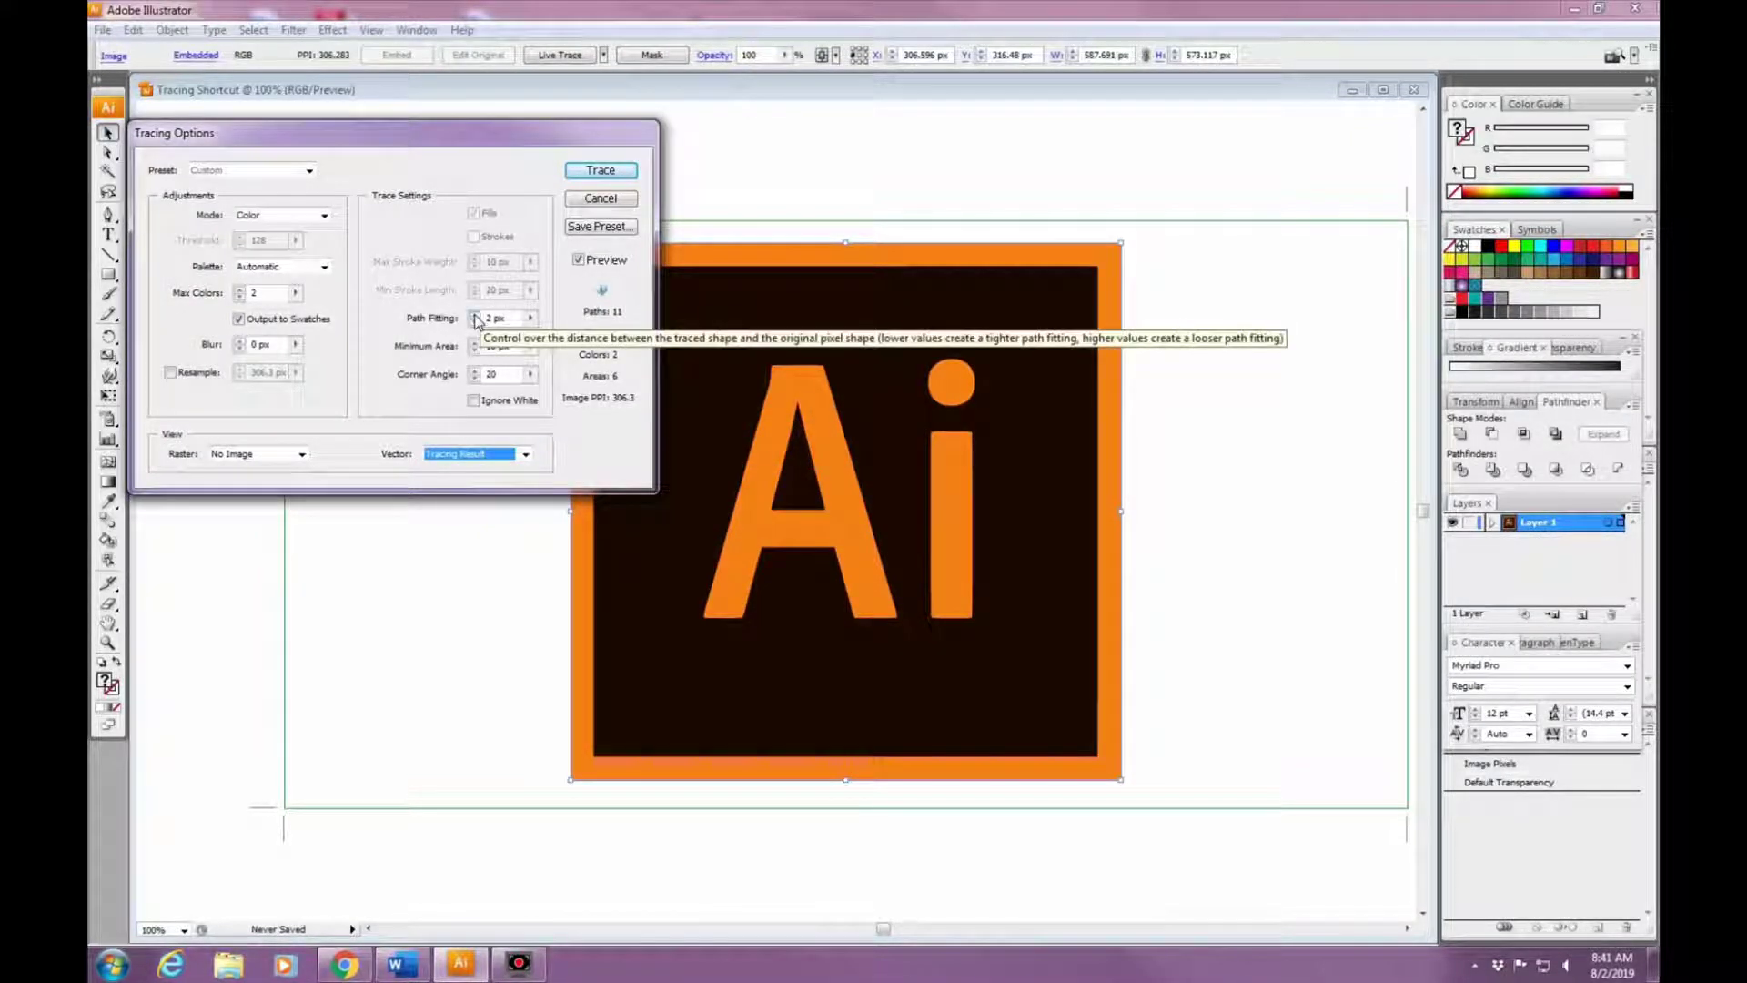
{"action": "left_click", "coordinate": [533, 322]}
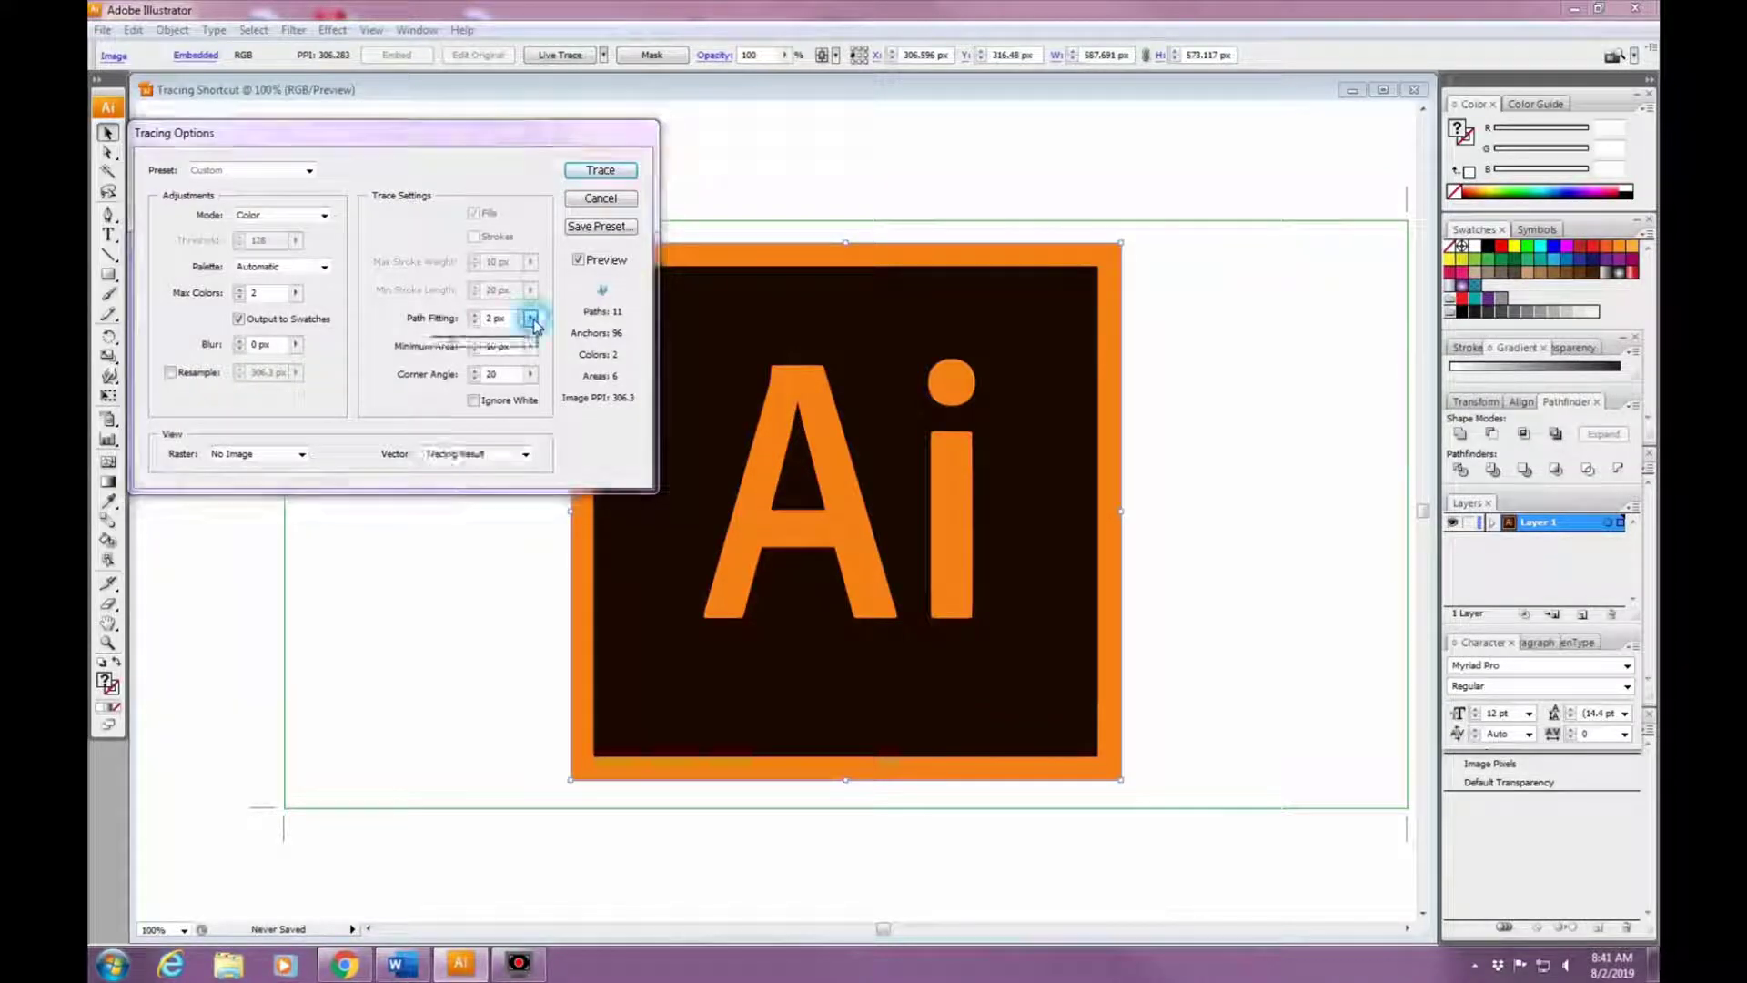
{"action": "left_click_drag", "start_coordinate": [535, 325], "coordinate": [493, 343]}
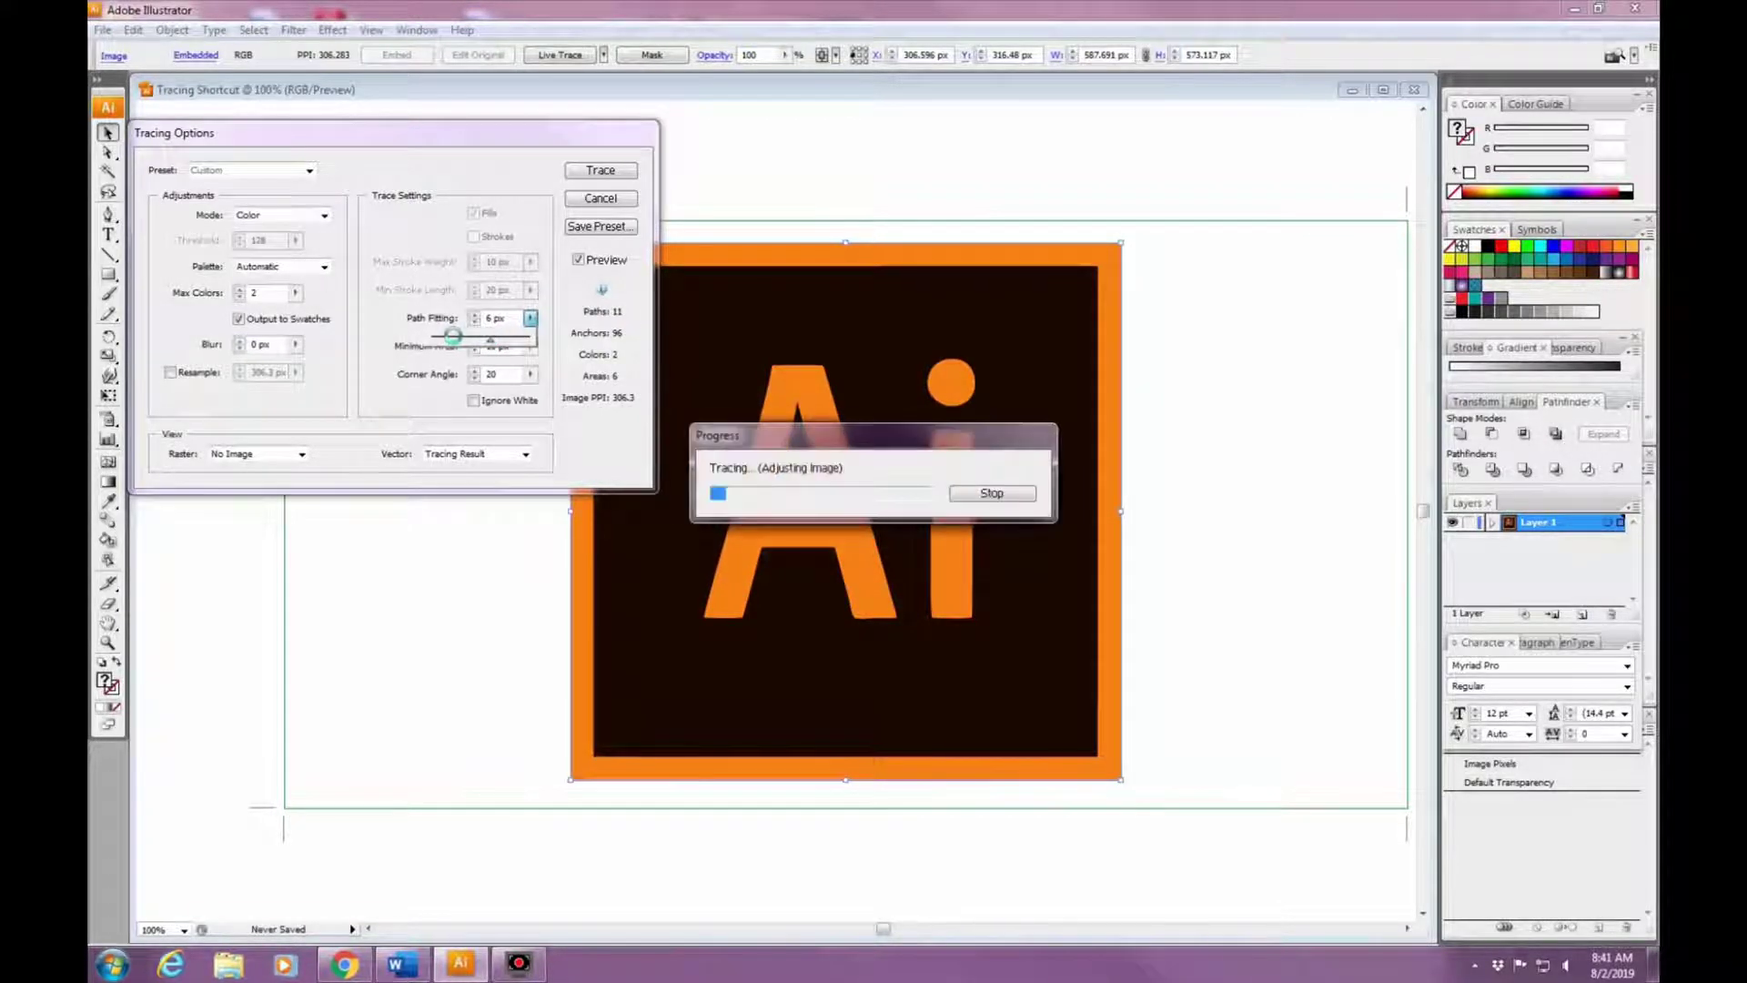
{"action": "left_click", "coordinate": [452, 336]}
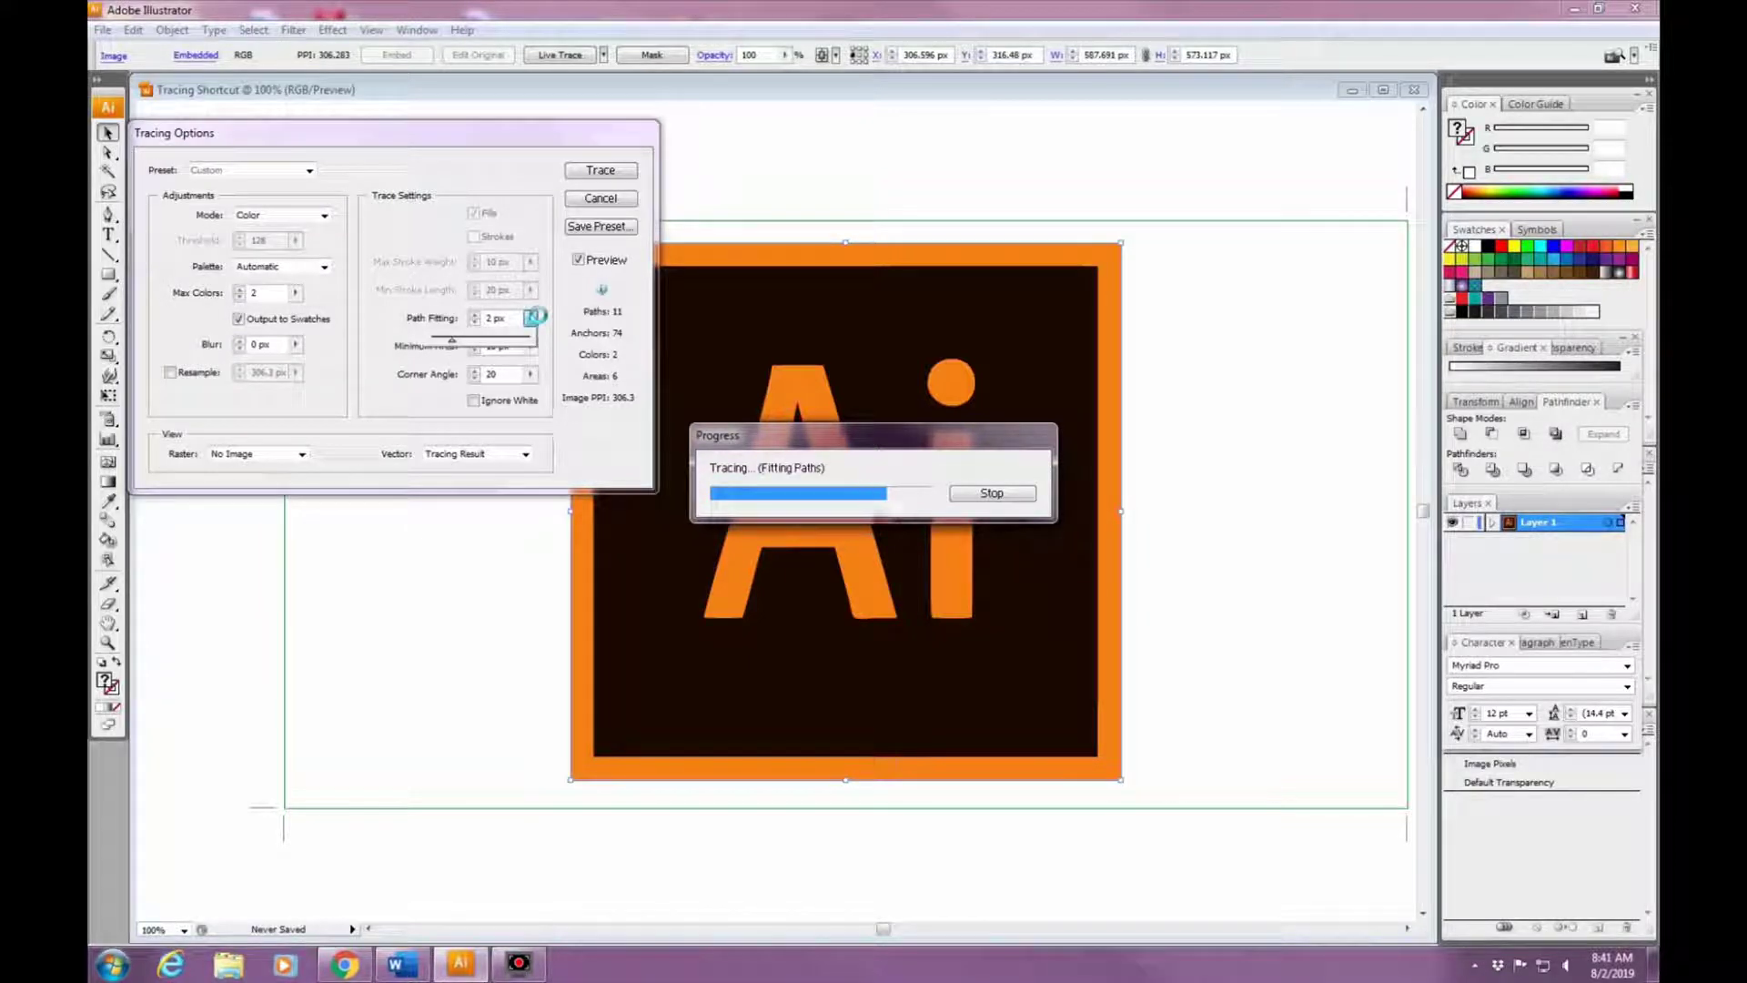
{"action": "left_click", "coordinate": [601, 172]}
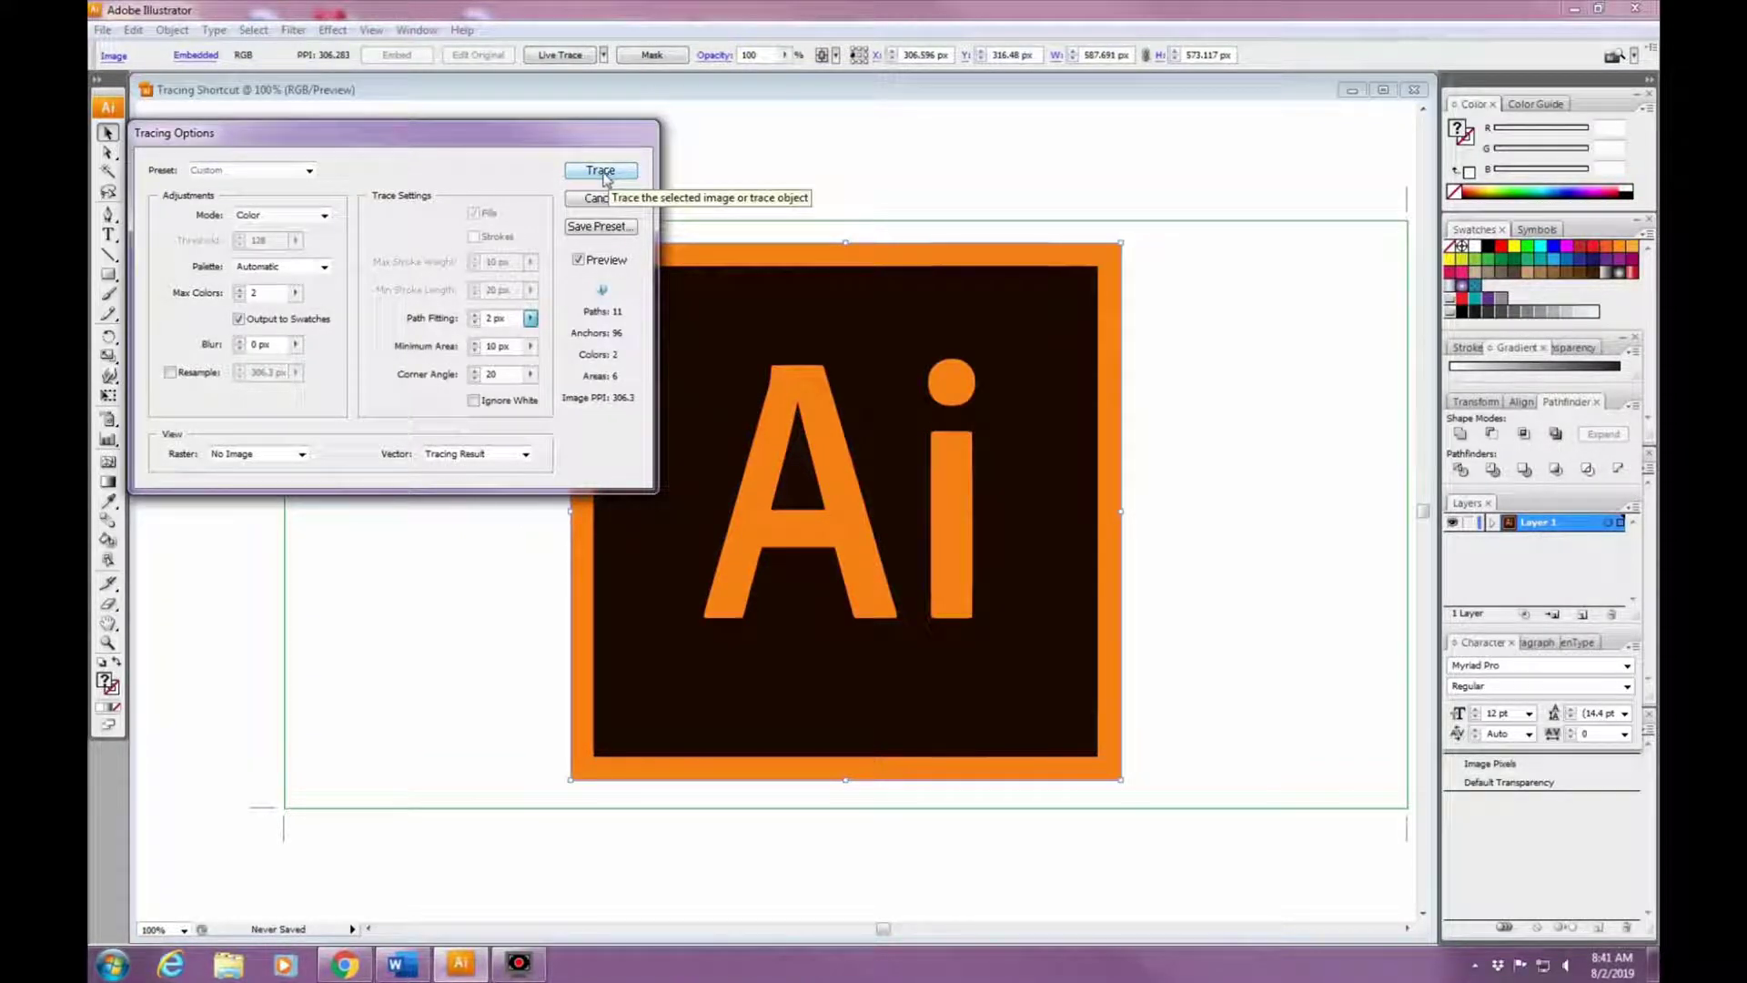
Apply the two-colour trace and zoom far in on the orange-brown edge.
{"action": "left_click", "coordinate": [602, 175]}
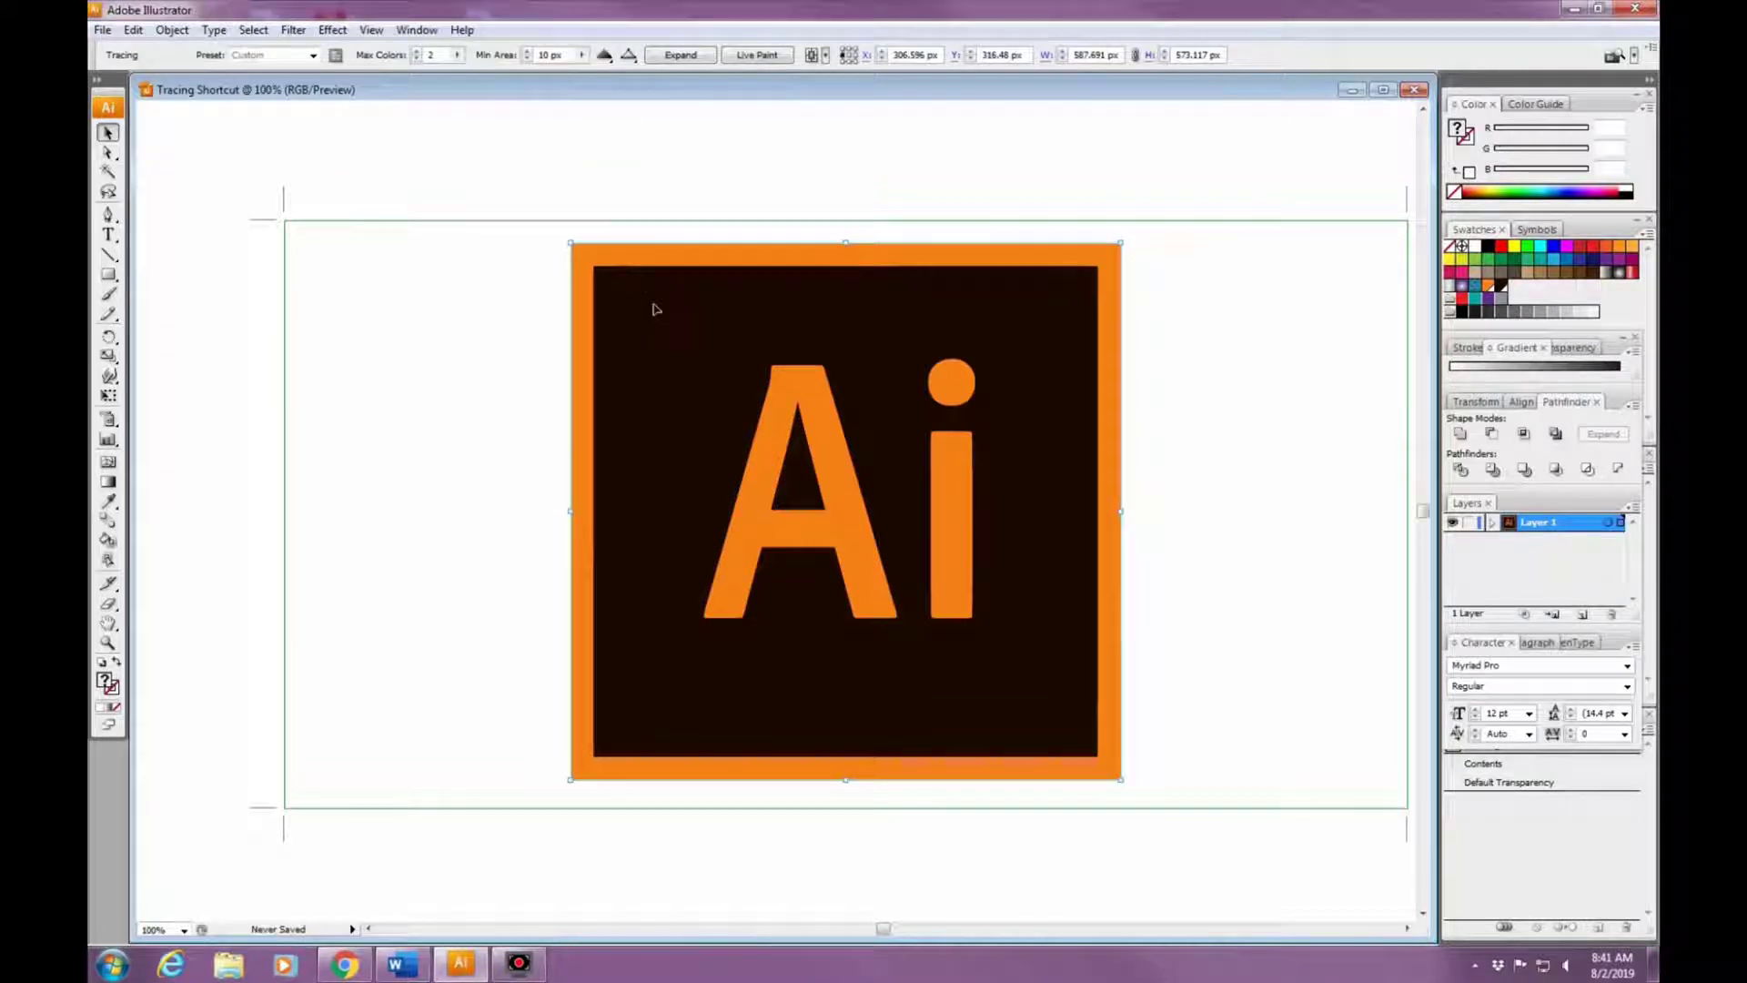
{"action": "left_click", "coordinate": [1228, 386]}
{"action": "scroll", "coordinate": [772, 481], "scroll_direction": "down", "scroll_amount": 1}
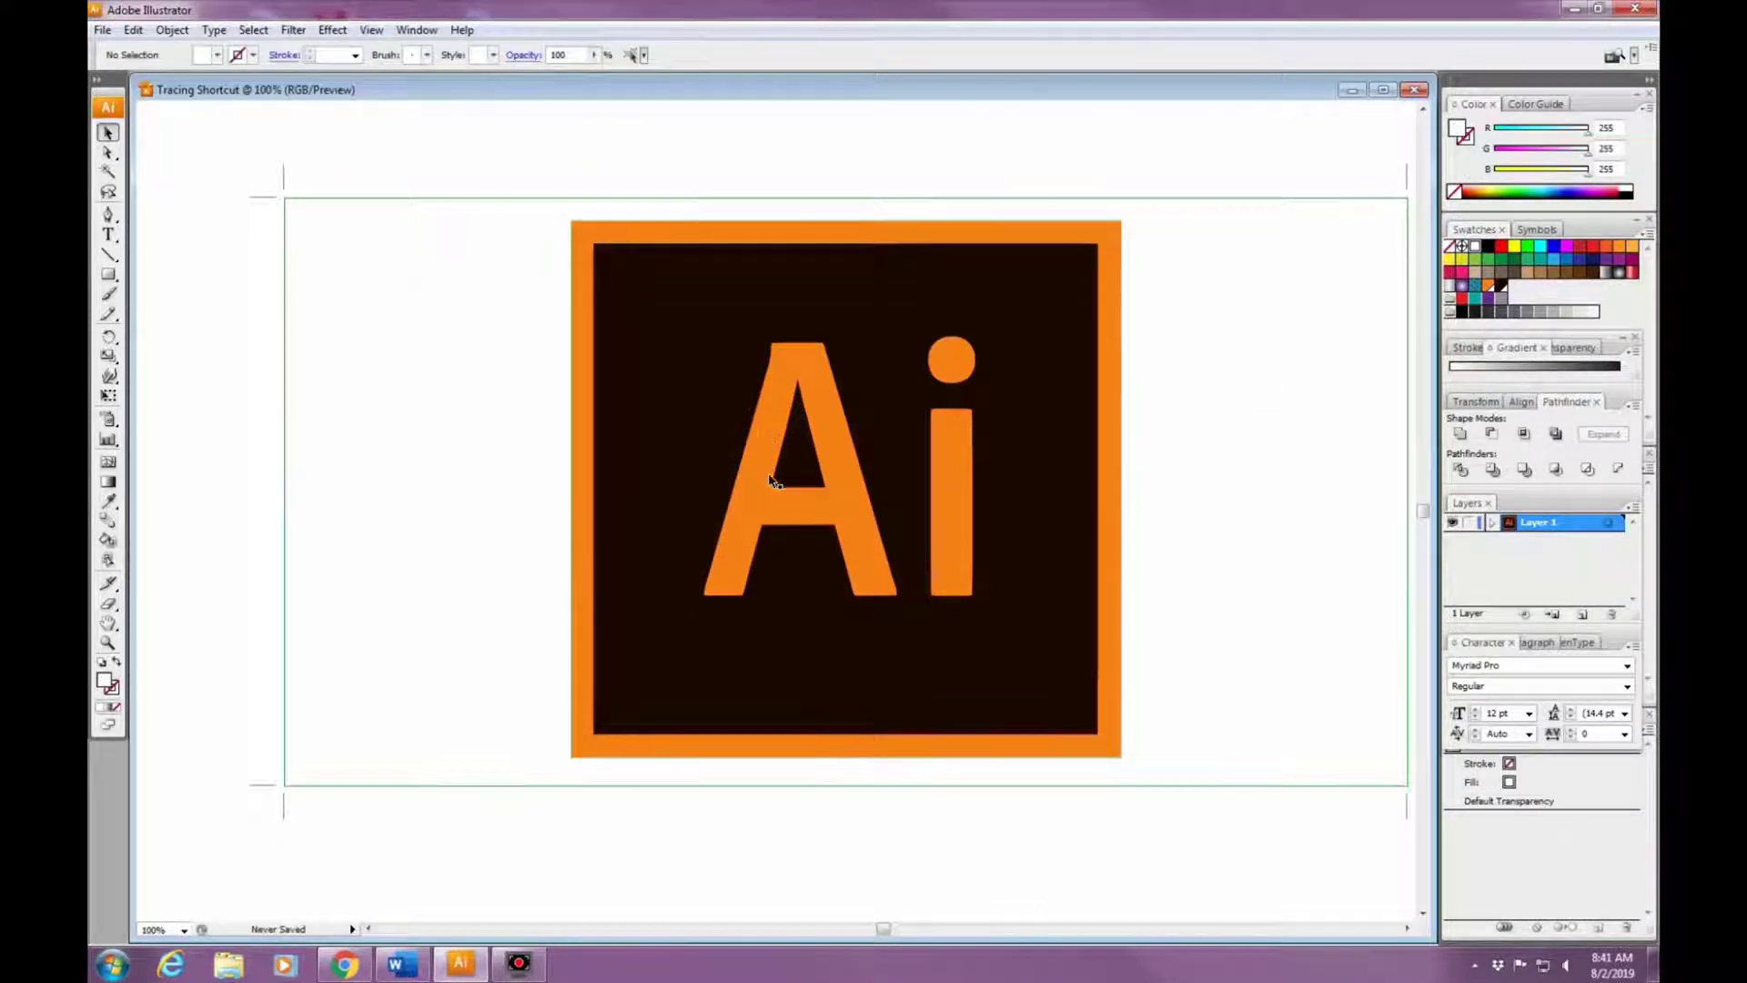
{"action": "scroll", "coordinate": [769, 476], "scroll_direction": "down", "scroll_amount": 2}
{"action": "key", "text": "shift+k"}
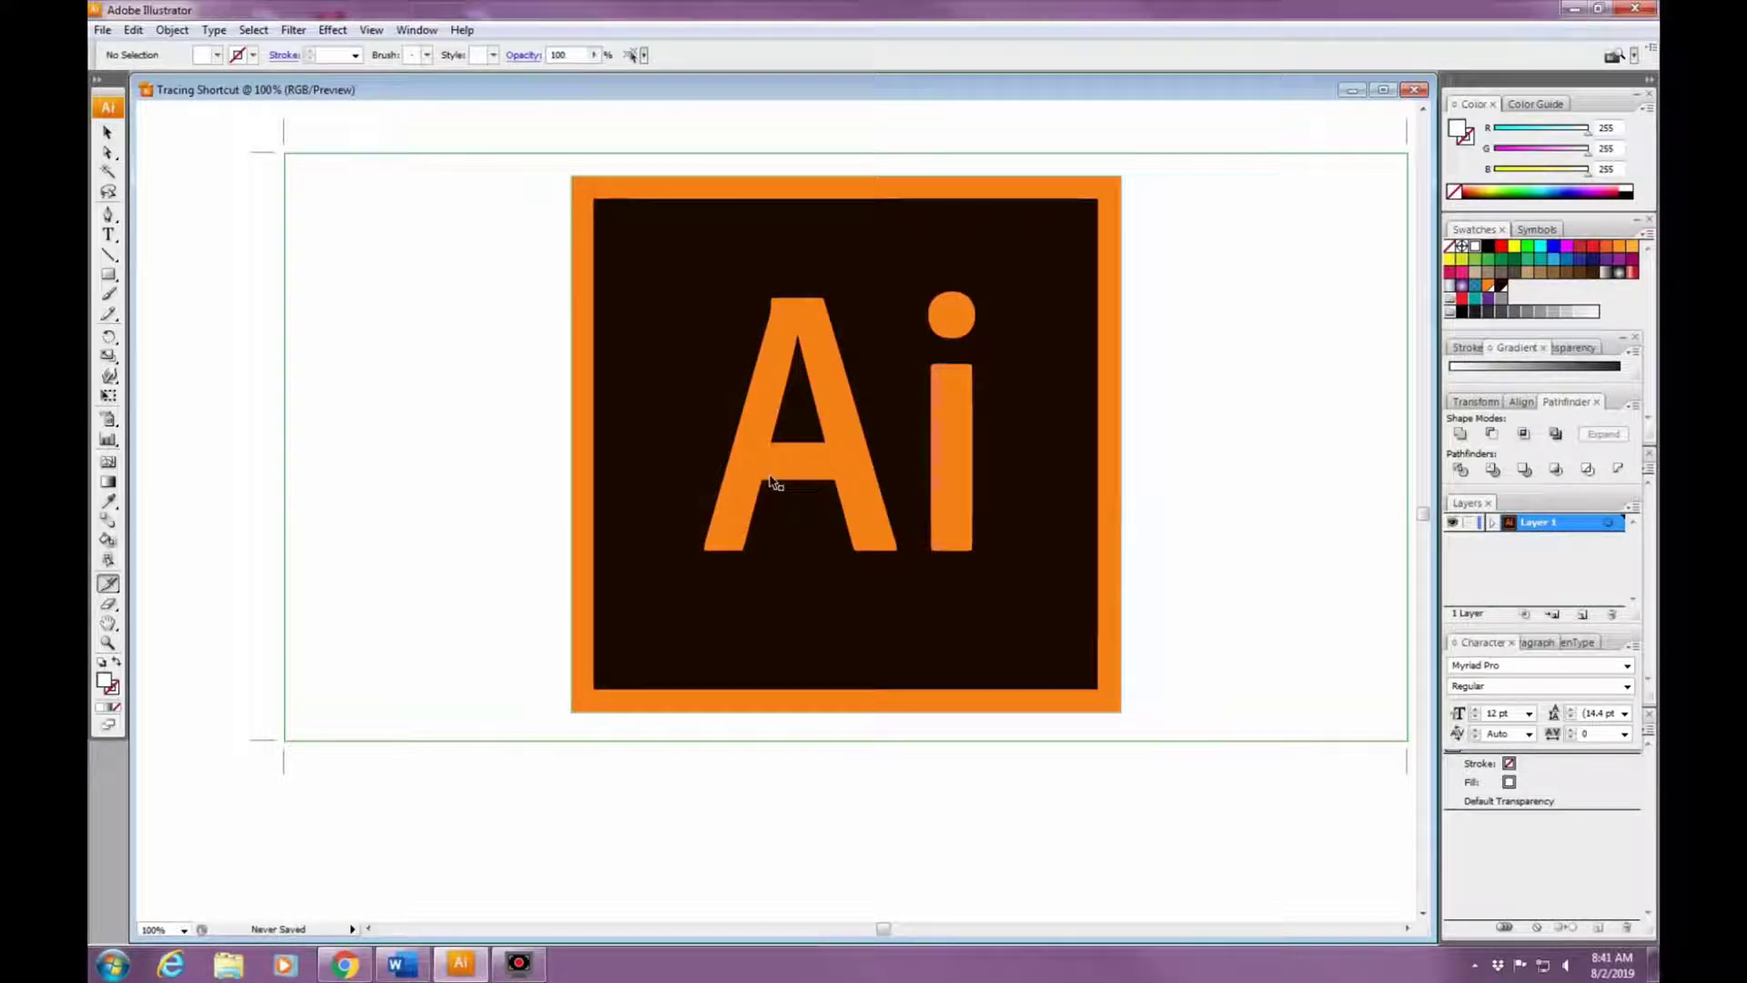
{"action": "scroll", "coordinate": [771, 483], "scroll_direction": "up", "scroll_amount": 7}
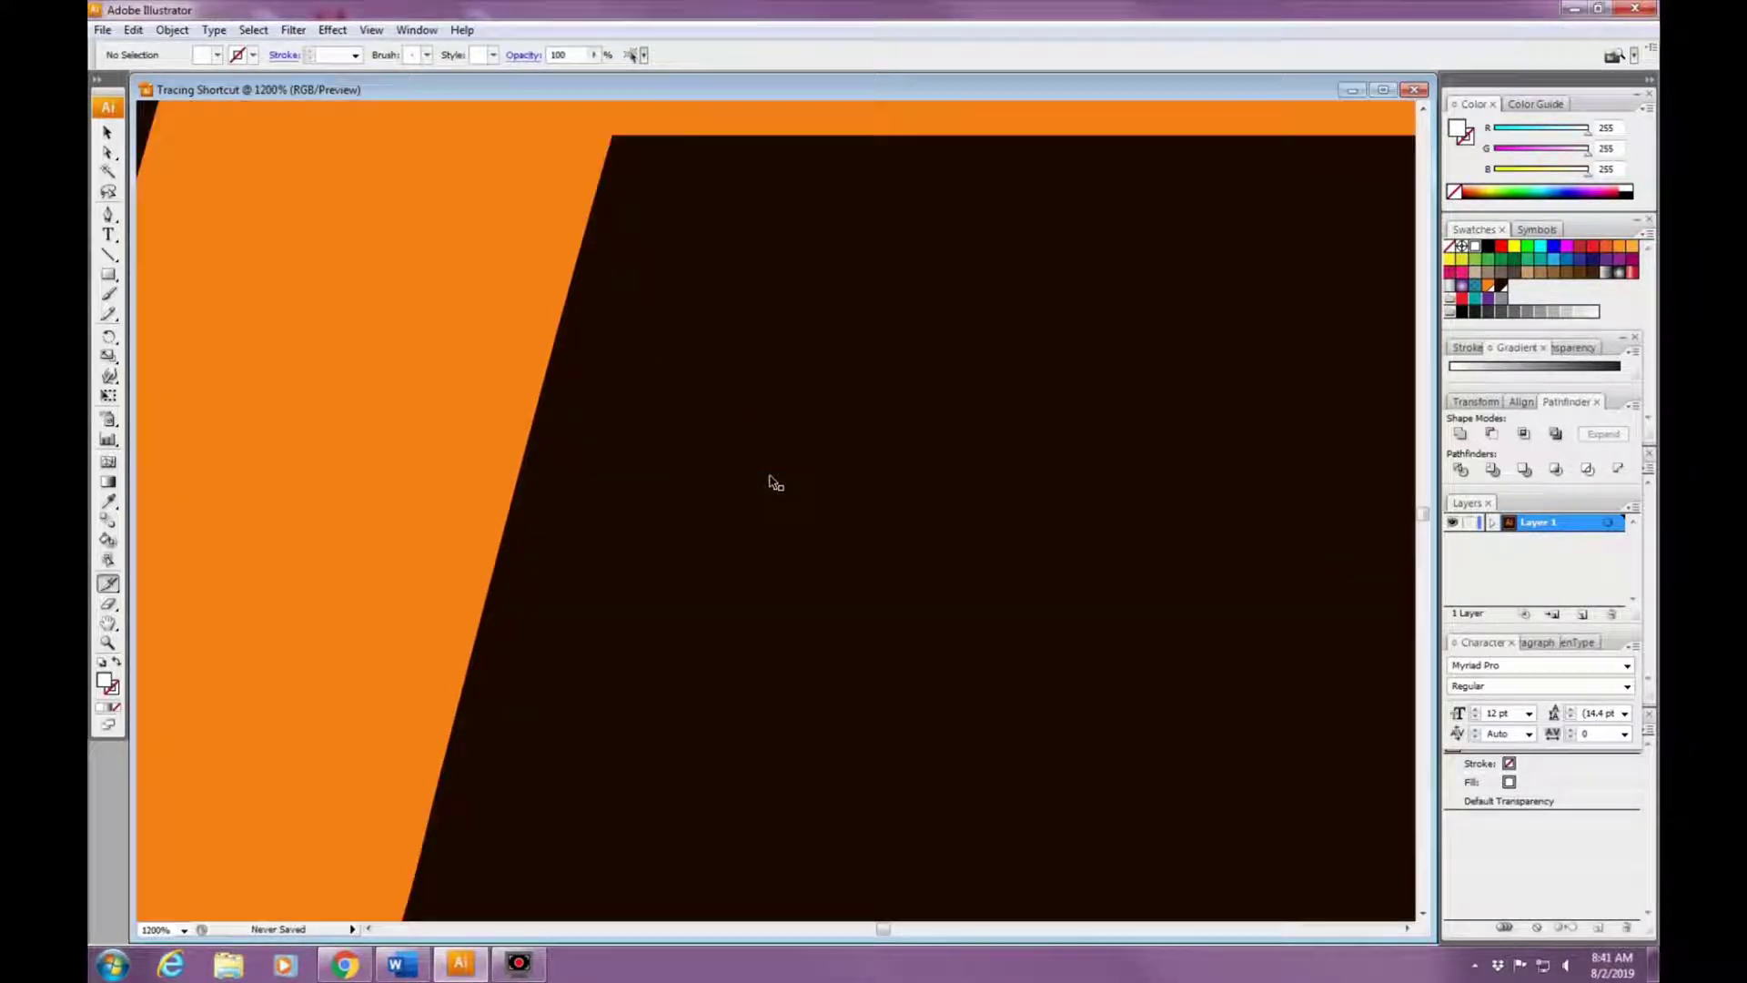
{"action": "scroll", "coordinate": [771, 482], "scroll_direction": "up", "scroll_amount": 2}
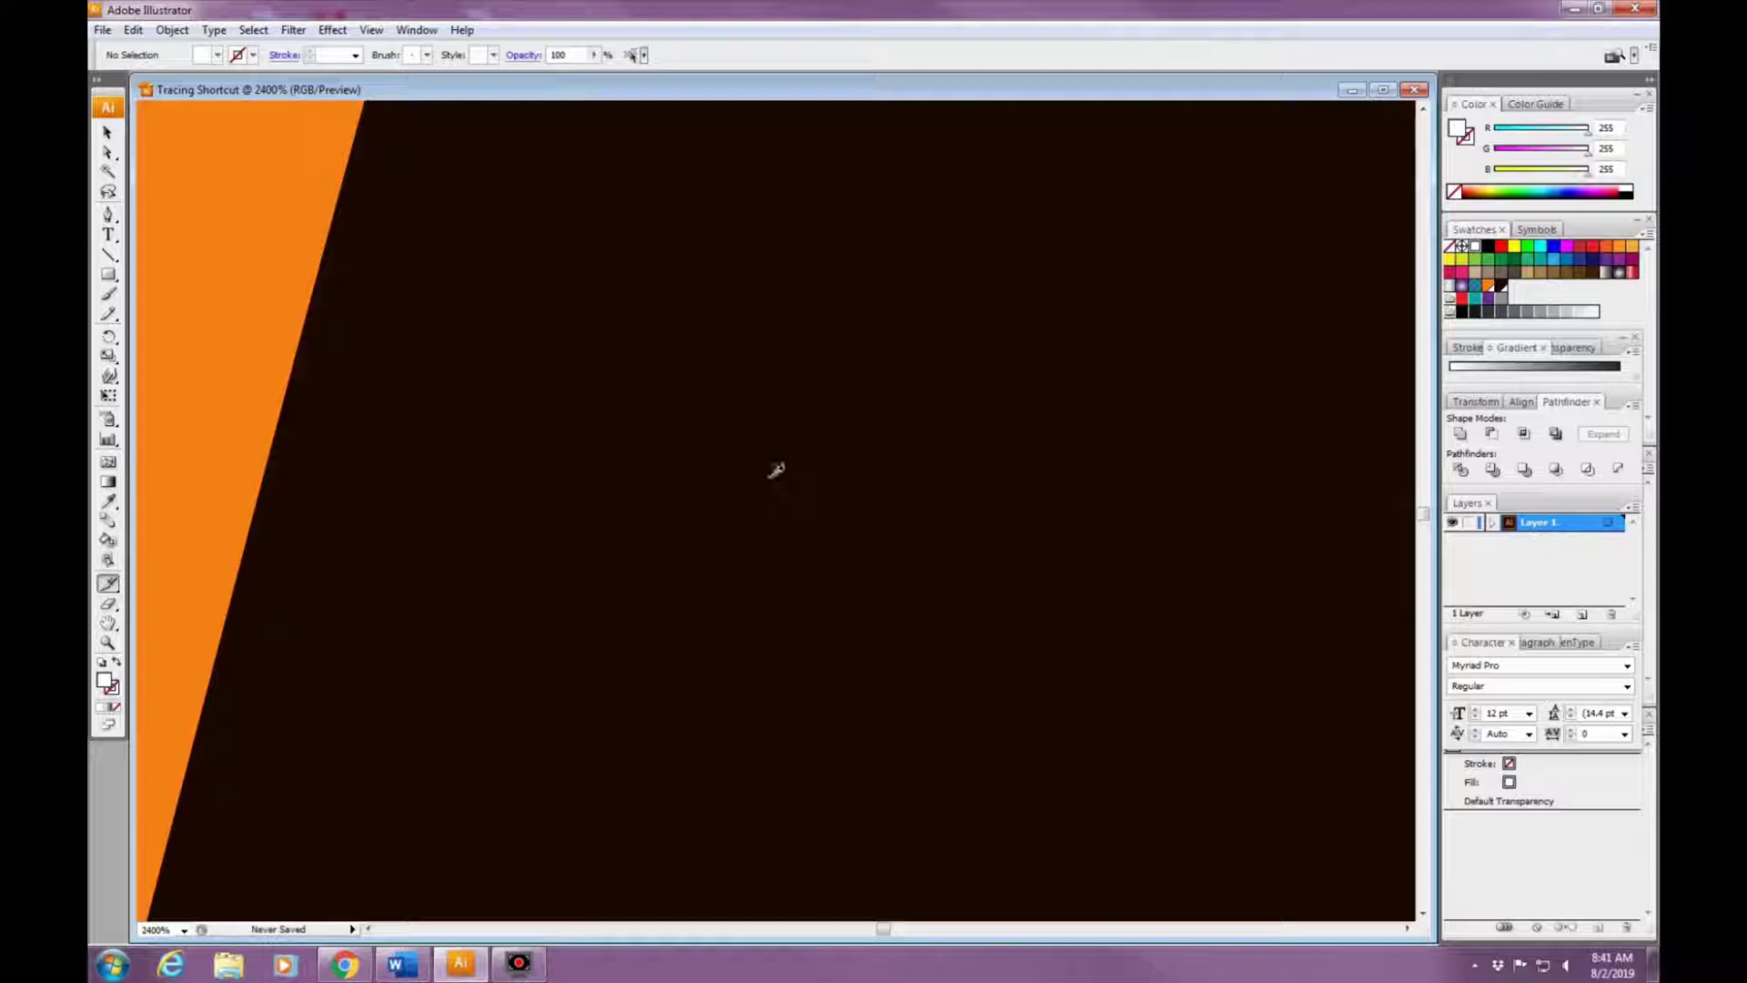
{"action": "left_click_drag", "start_coordinate": [885, 929], "coordinate": [882, 928]}
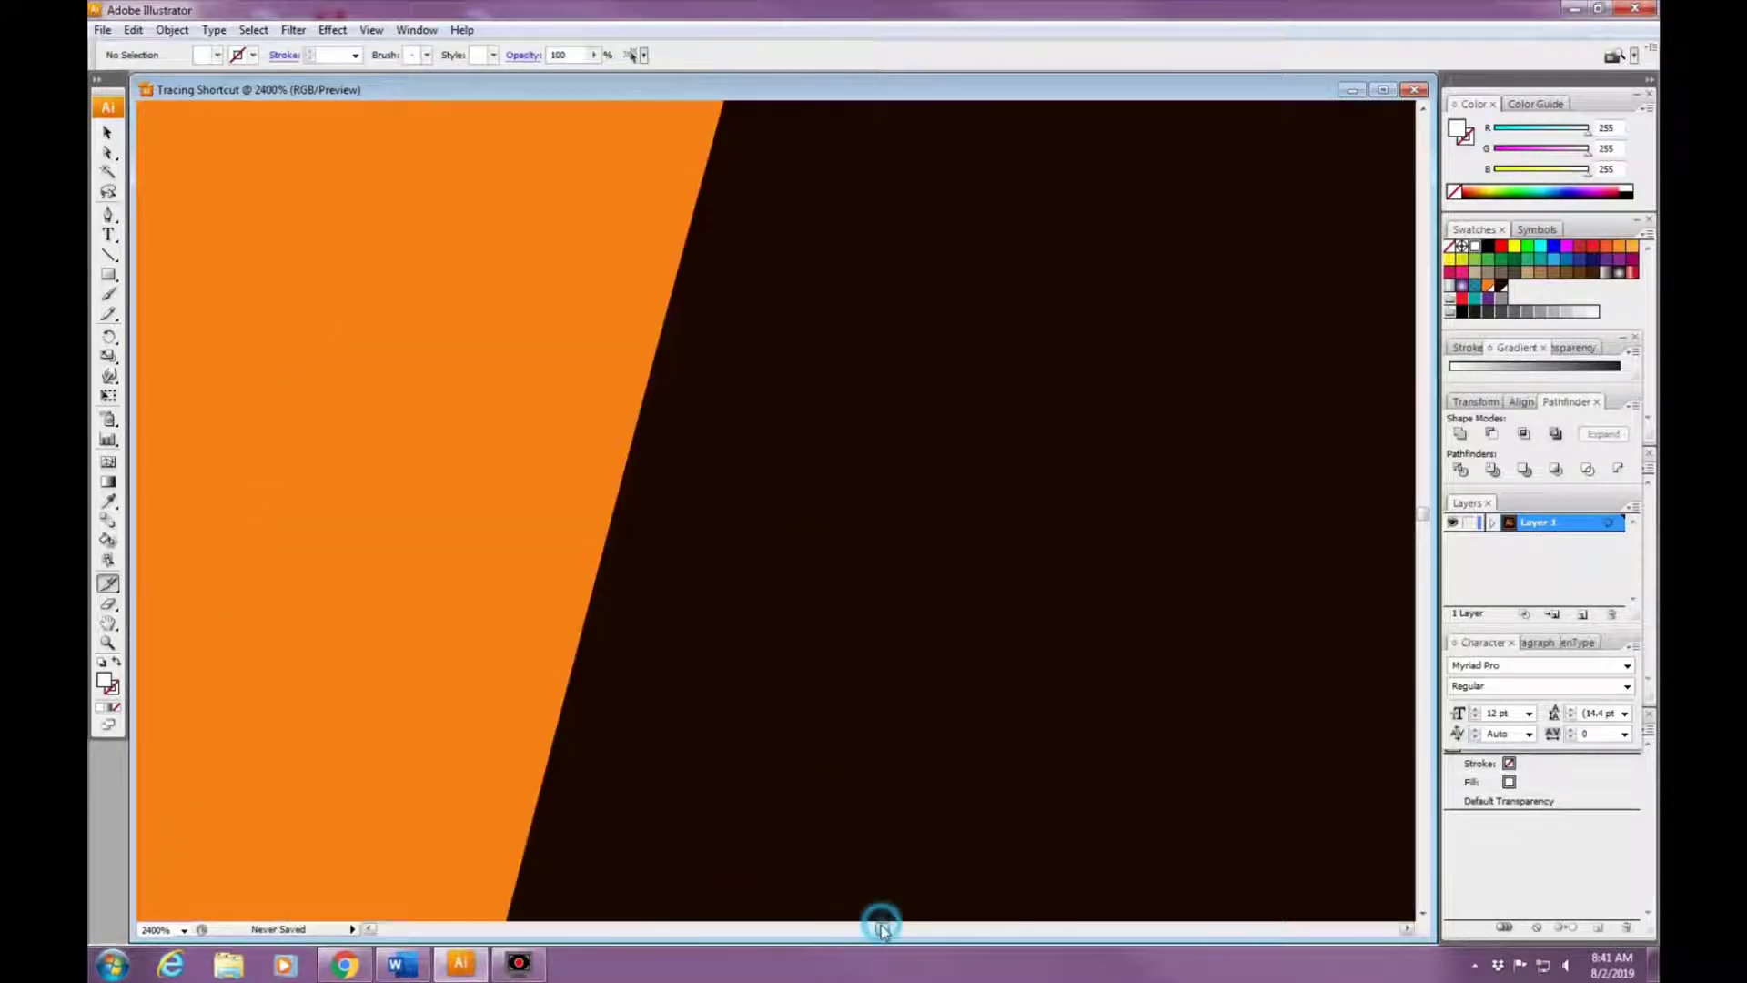
Select the traced logo, nudge it slightly right, and zoom back out to 100%.
{"action": "left_click", "coordinate": [107, 132]}
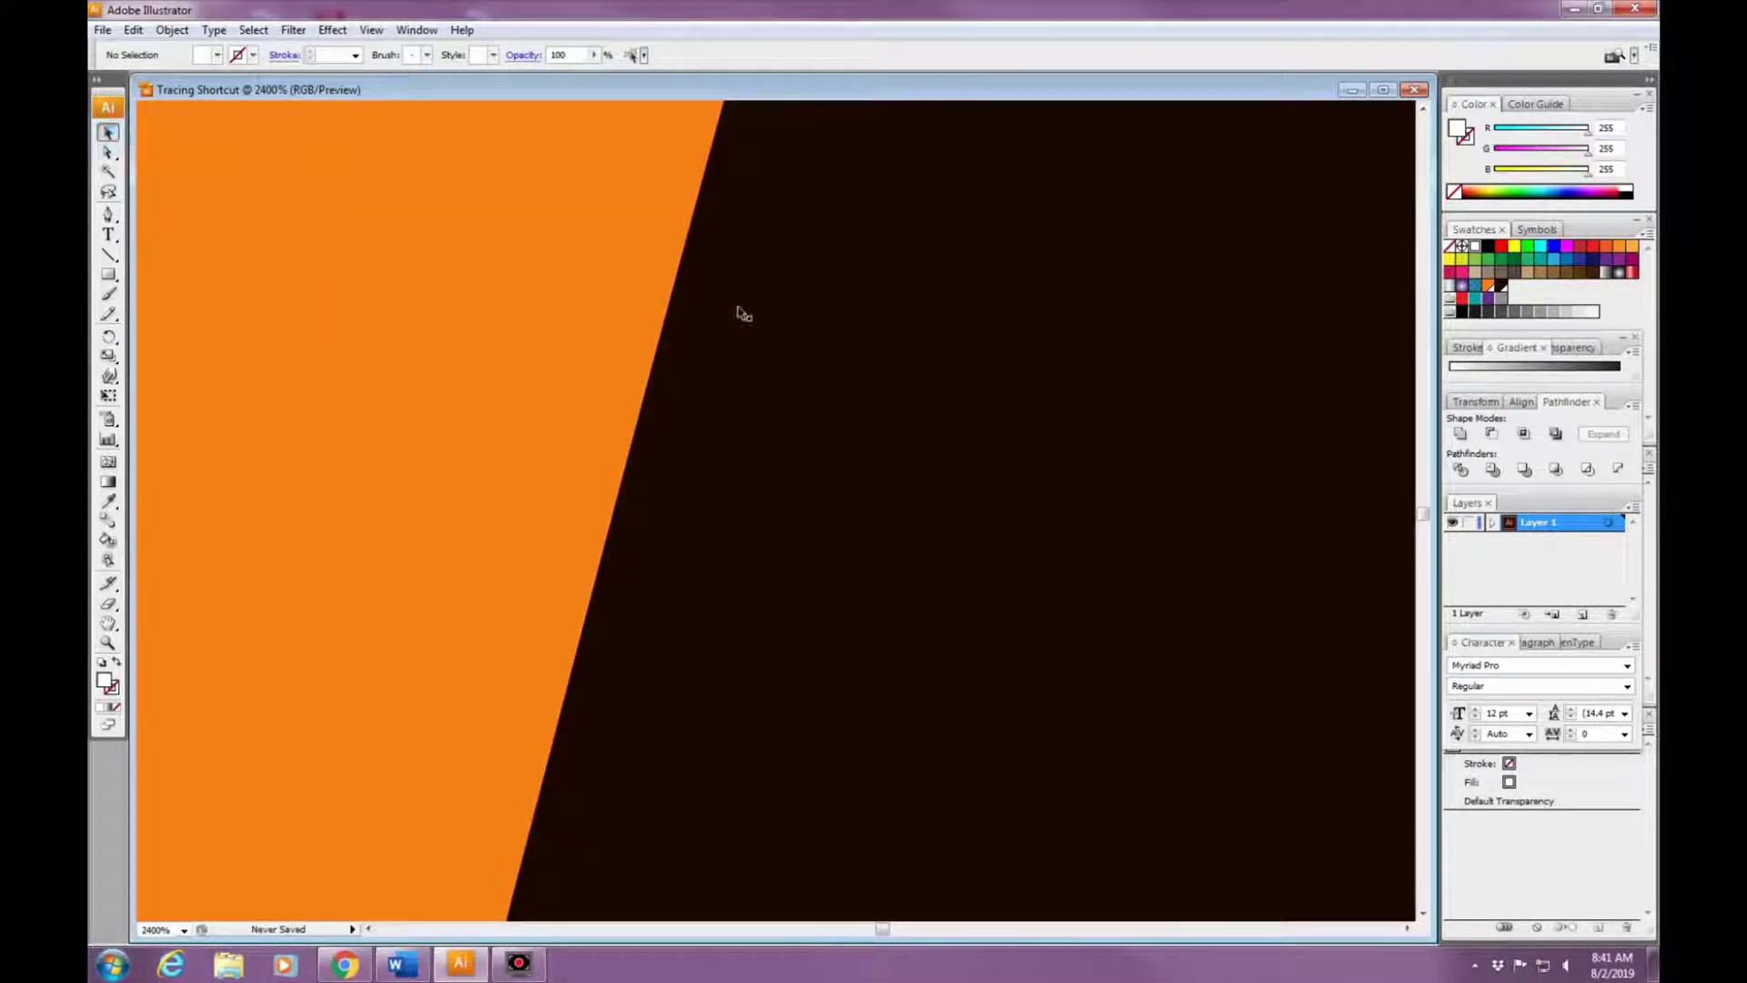
{"action": "scroll", "coordinate": [739, 312], "scroll_direction": "up", "scroll_amount": 1}
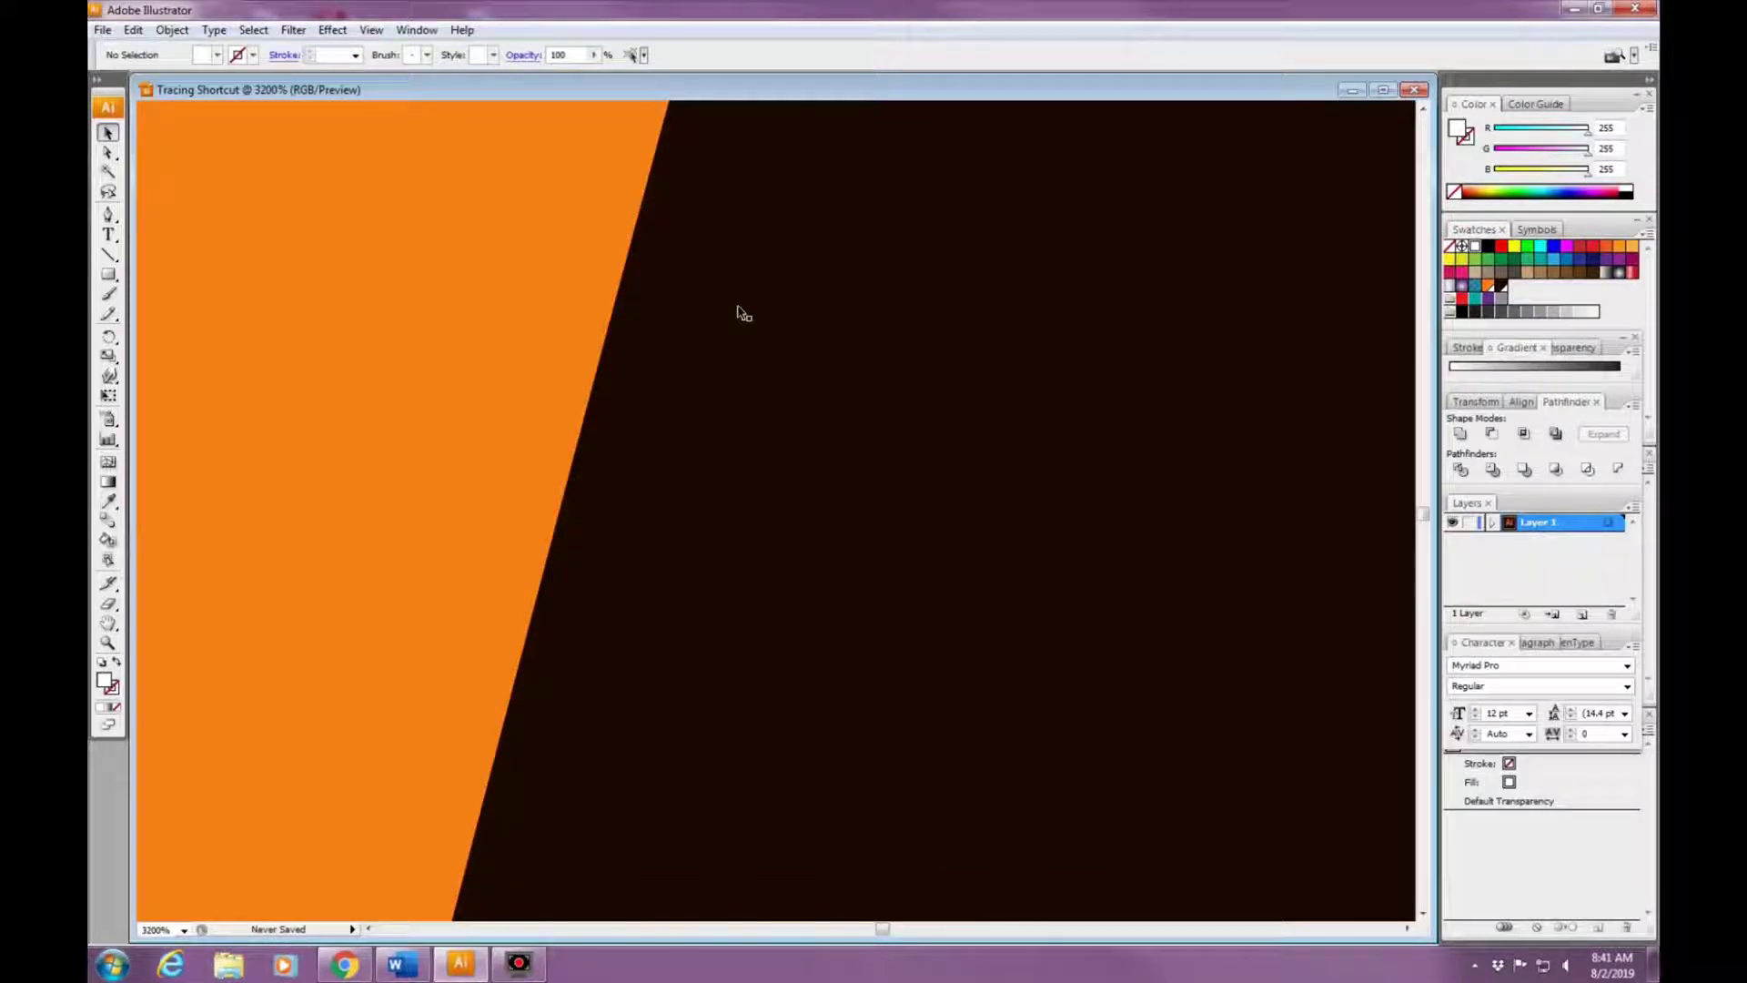
{"action": "scroll", "coordinate": [740, 312], "scroll_direction": "up", "scroll_amount": 2}
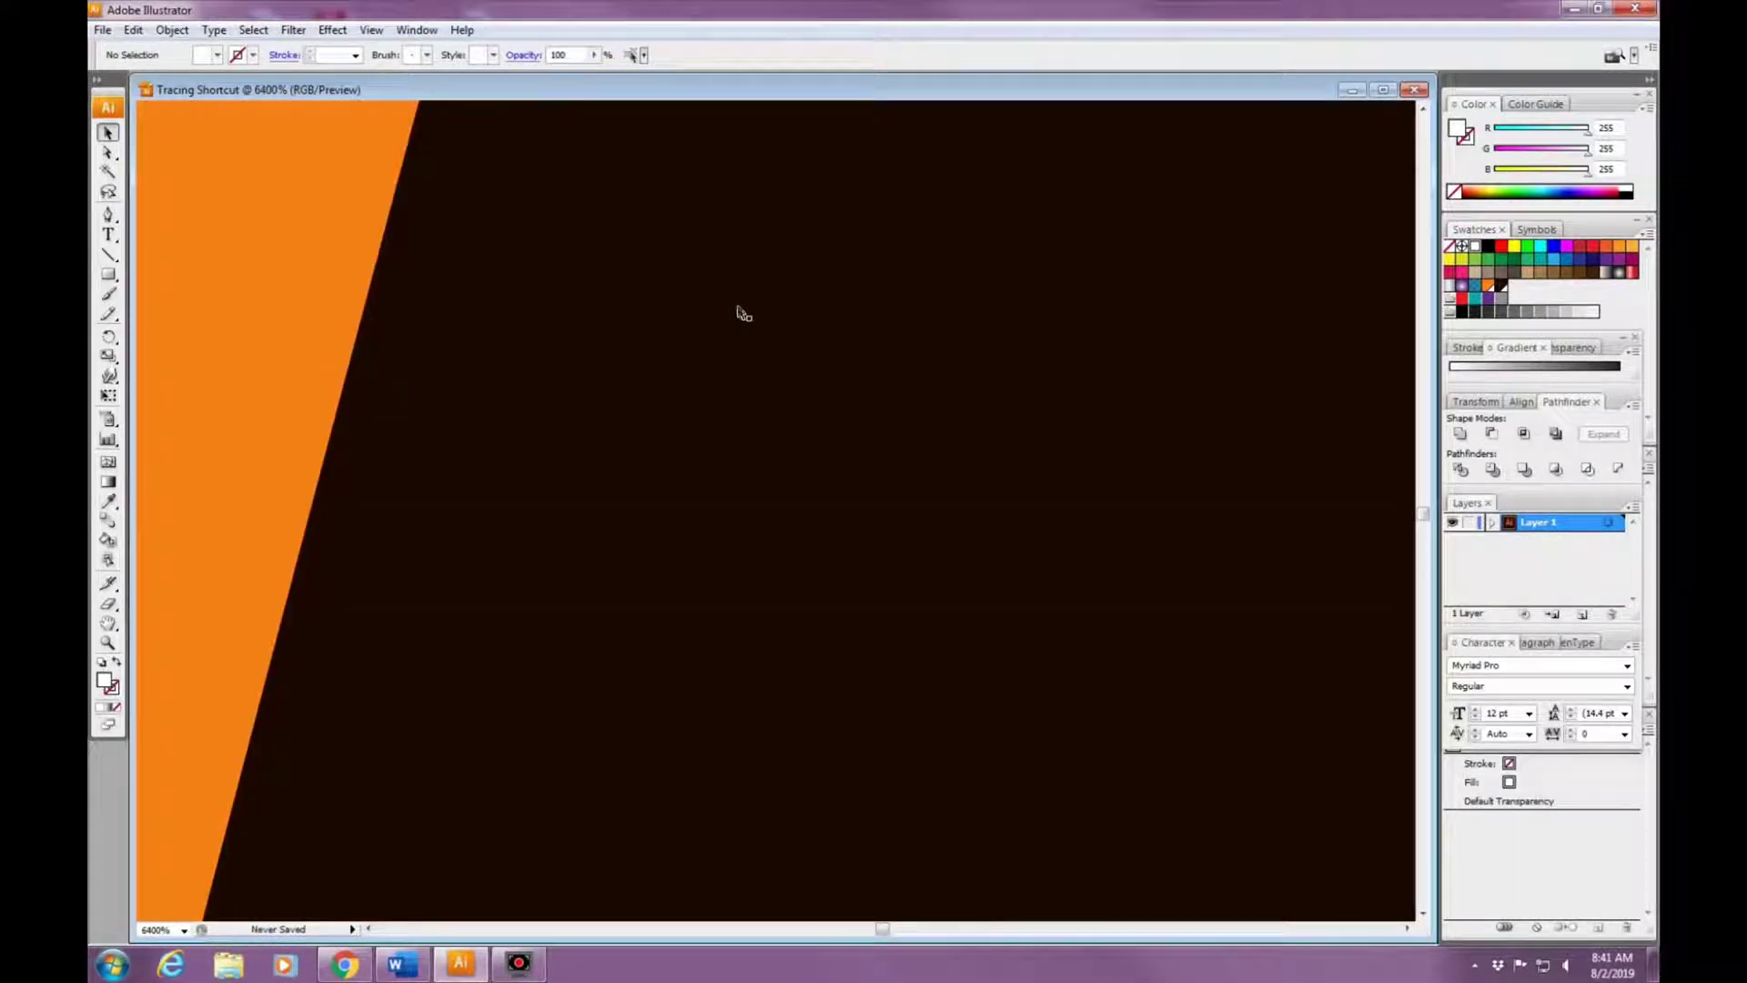
{"action": "left_click", "coordinate": [495, 308]}
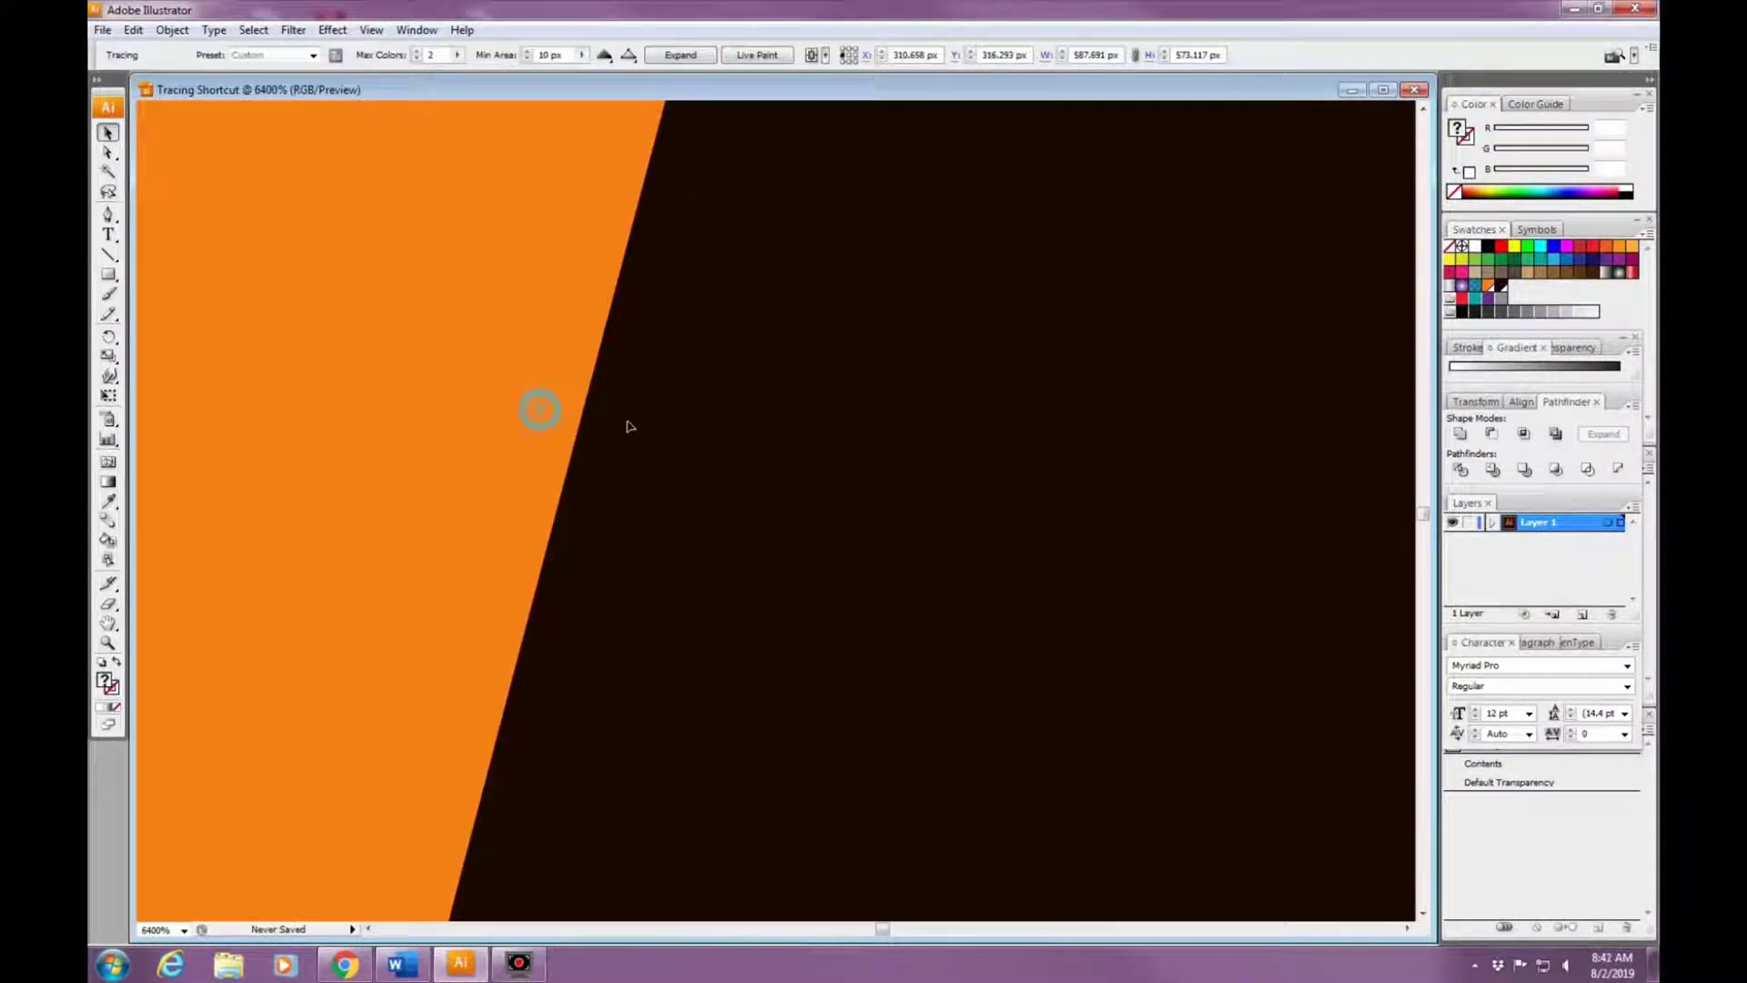
{"action": "mouse_move", "coordinate": [694, 456]}
{"action": "left_mouse_down"}
{"action": "mouse_move", "coordinate": [739, 453]}
{"action": "mouse_move", "coordinate": [742, 517]}
{"action": "mouse_move", "coordinate": [1084, 604]}
{"action": "mouse_move", "coordinate": [1203, 607]}
{"action": "left_mouse_up"}
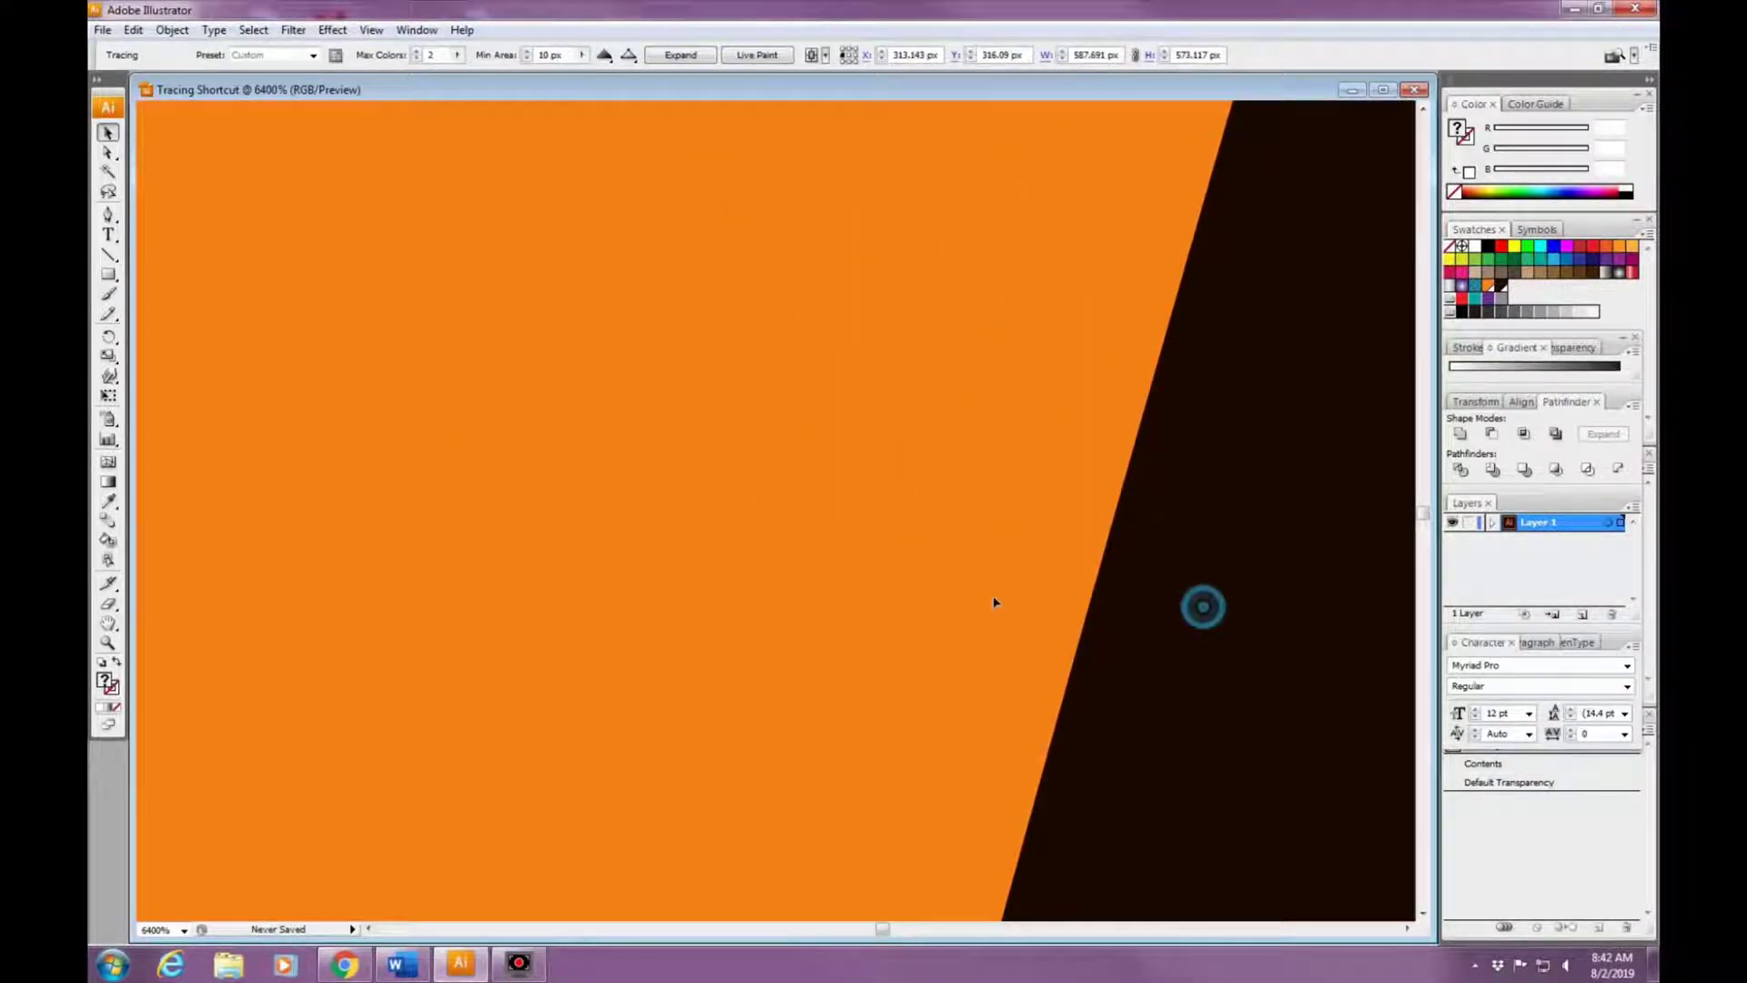
{"action": "key", "text": "ctrl+minus"}
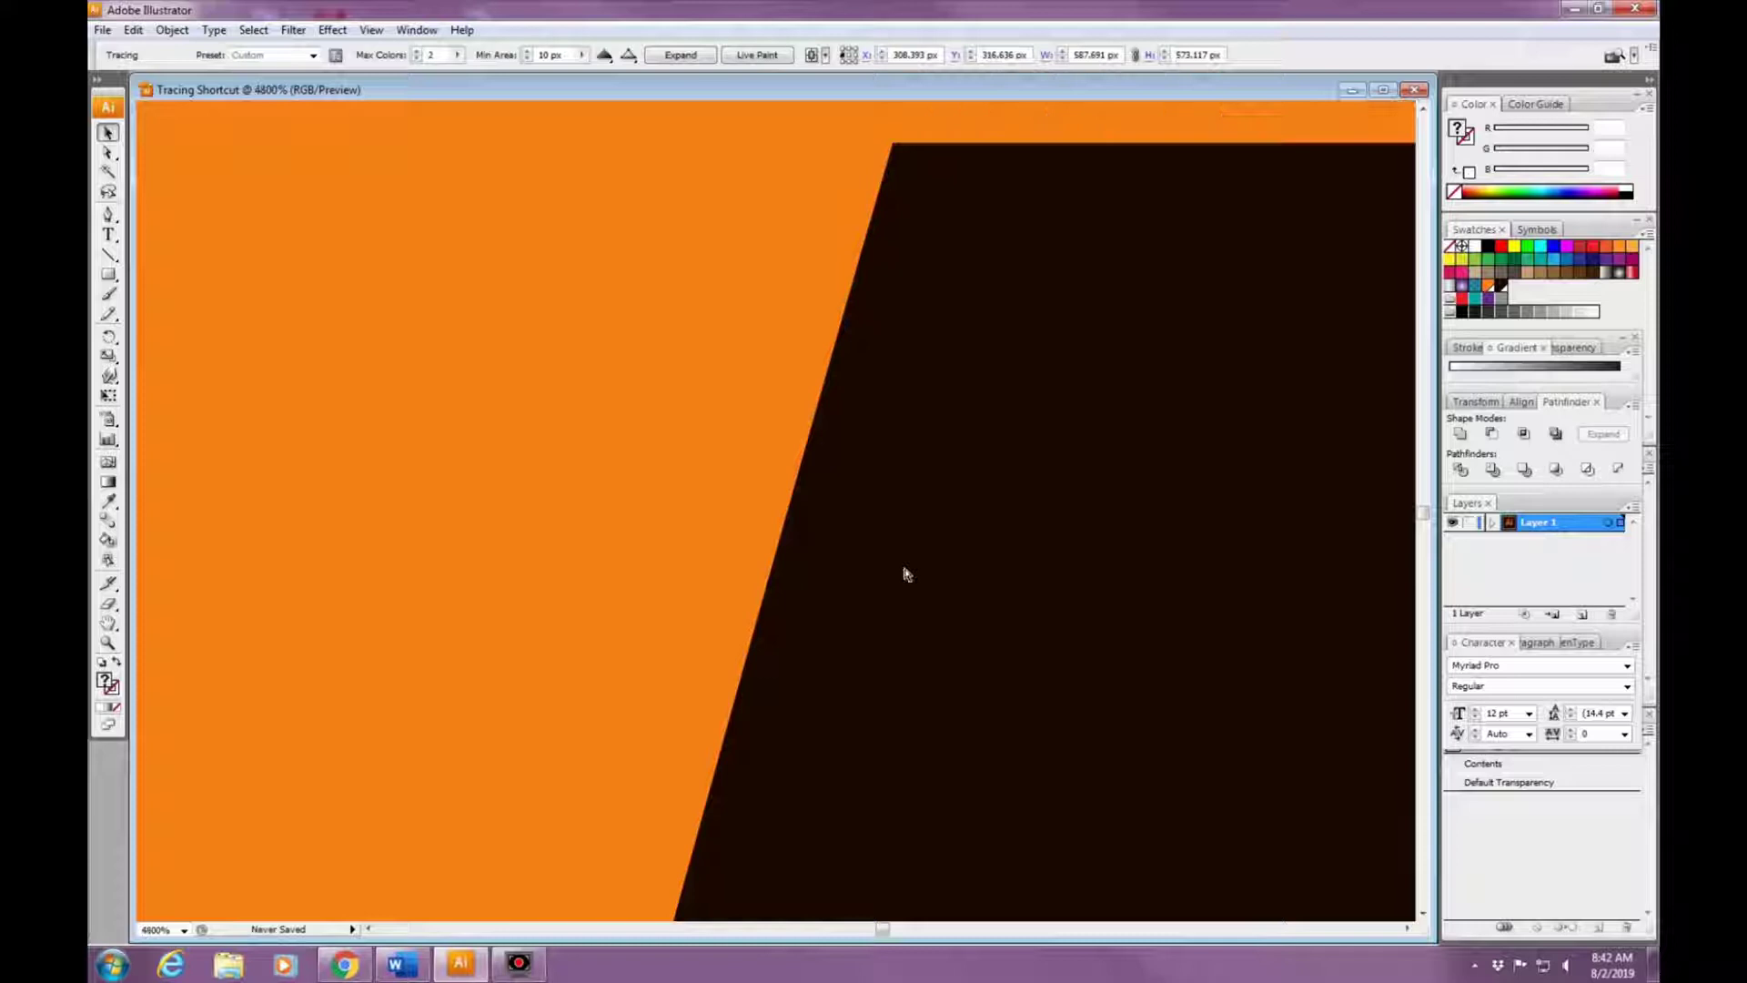
{"action": "key", "text": "ctrl+minus"}
{"action": "key", "text": "ctrl+minus"}
{"action": "key", "text": "ctrl+minus"}
{"action": "key", "text": "ctrl+minus"}
{"action": "key", "text": "ctrl+minus"}
{"action": "key", "text": "ctrl+minus"}
{"action": "key", "text": "ctrl+minus"}
{"action": "key", "text": "ctrl+minus"}
{"action": "key", "text": "ctrl+minus"}
{"action": "key", "text": "ctrl+minus"}
{"action": "key", "text": "ctrl+minus"}
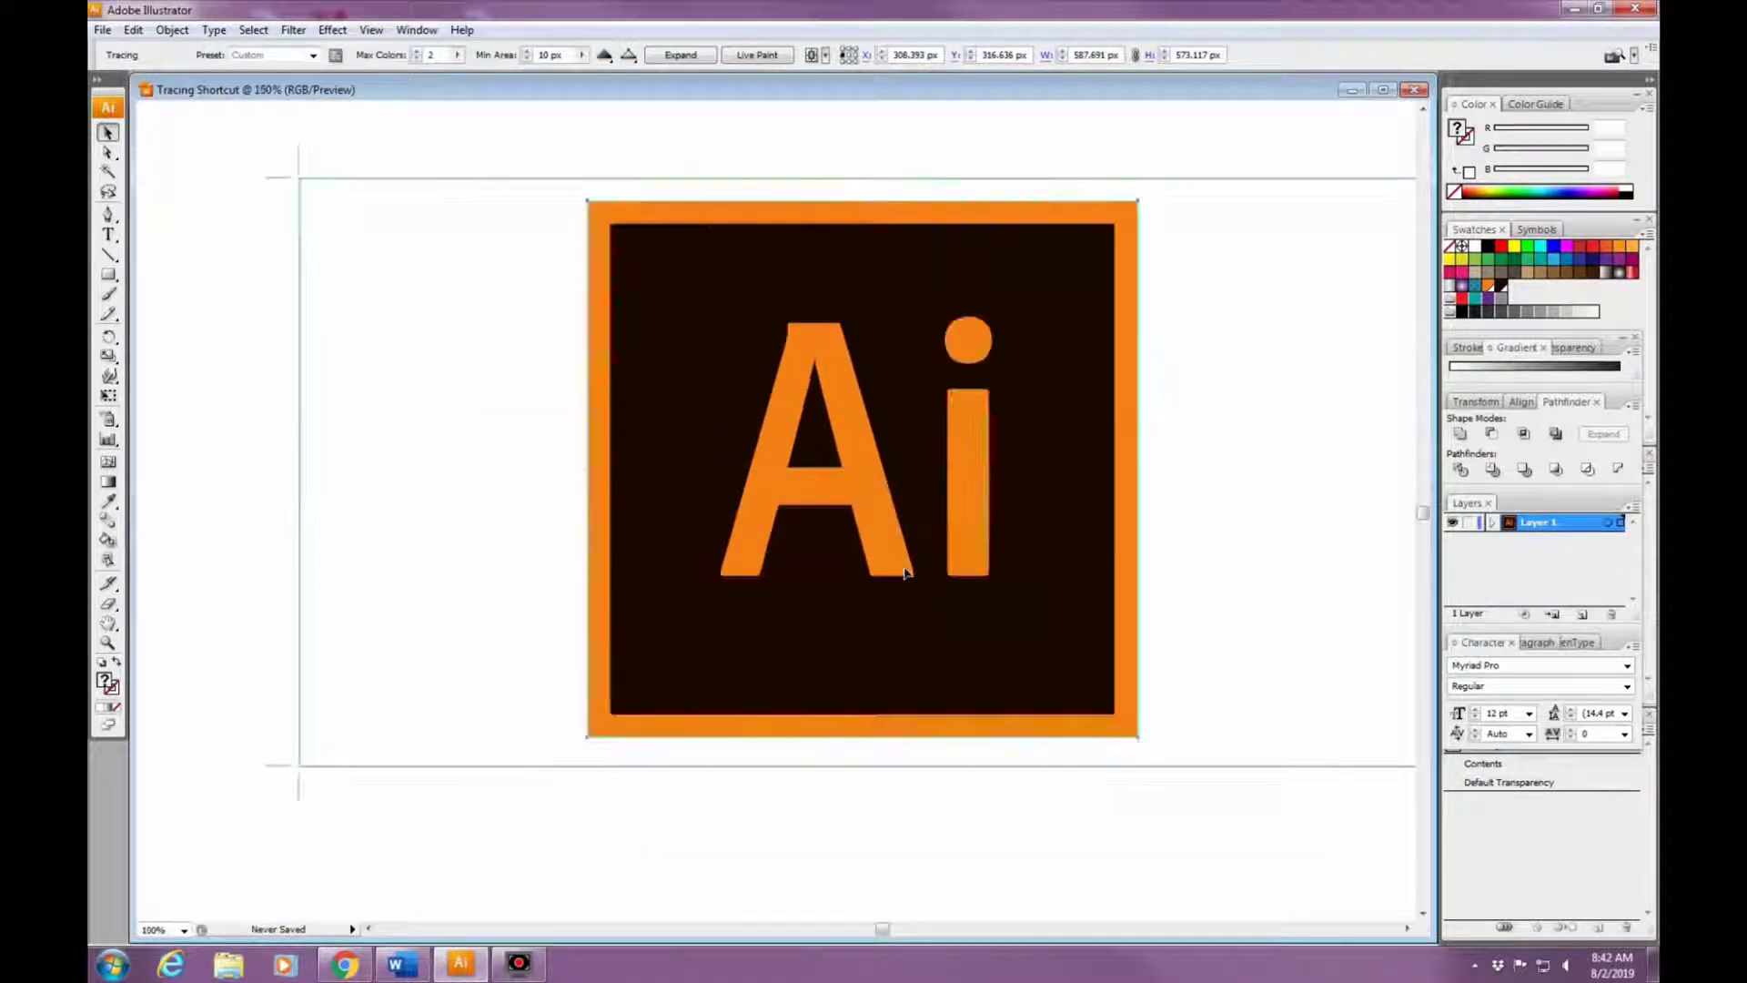
Select the traced Ai logo and apply Object > Live Trace > Expand.
{"action": "left_click", "coordinate": [1221, 546]}
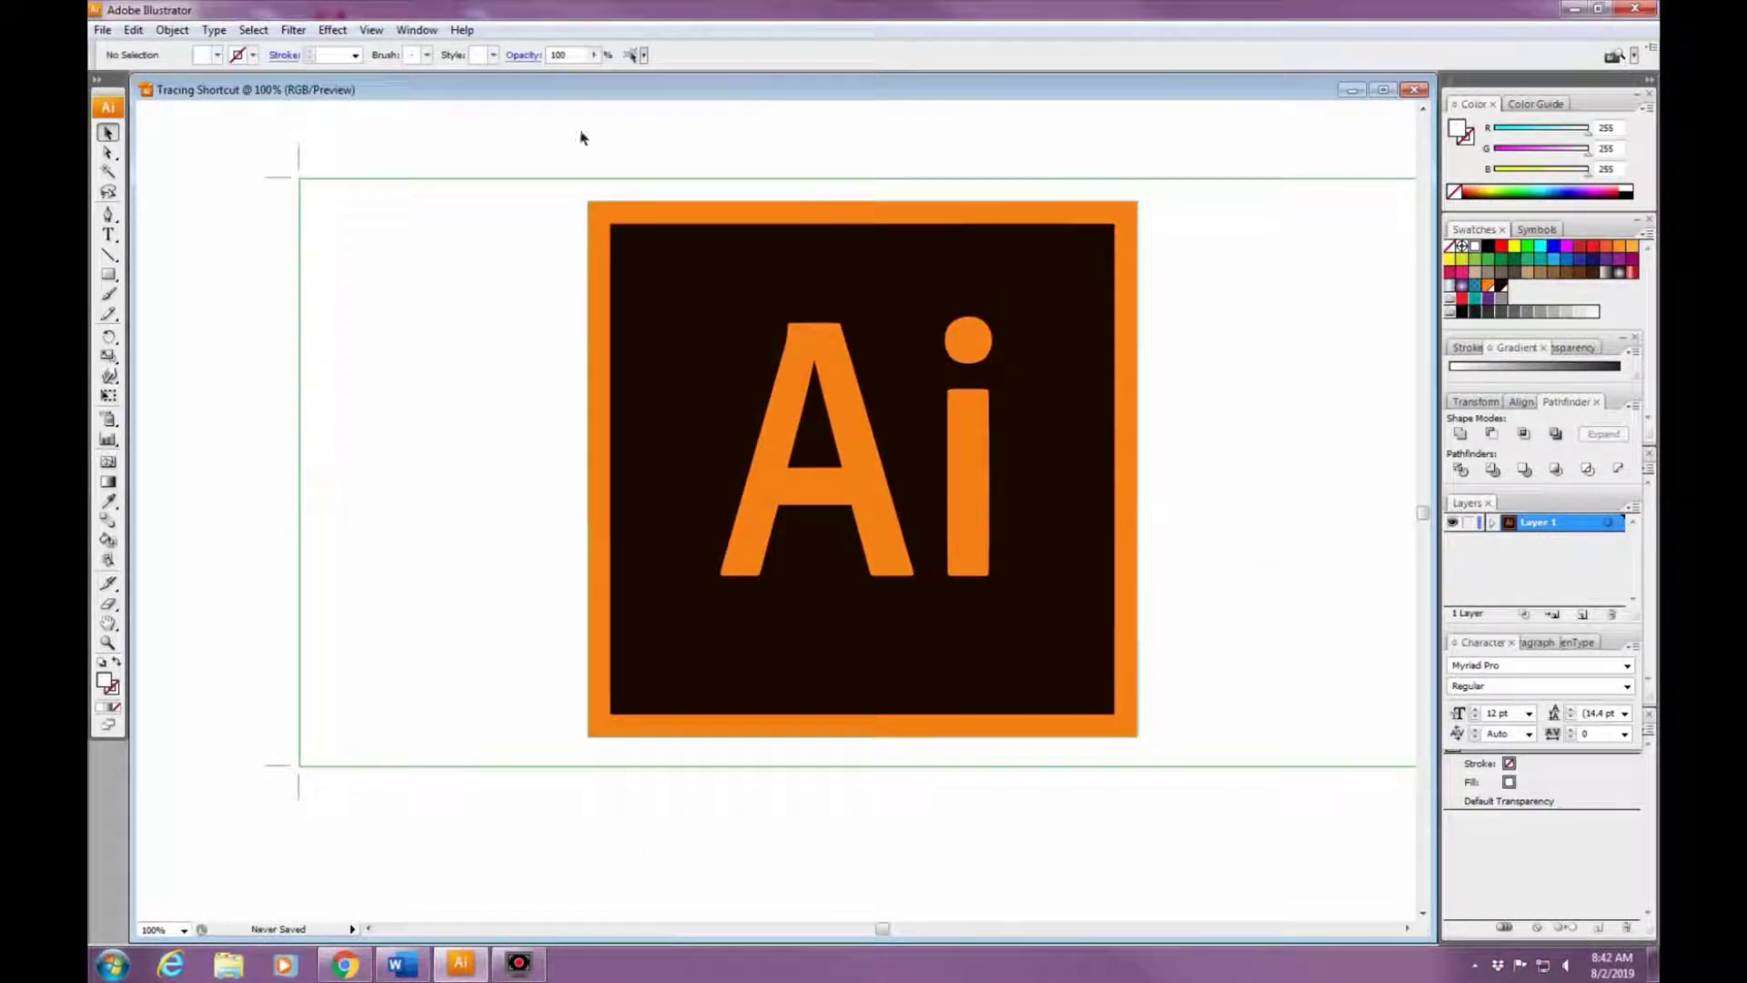
{"action": "left_click", "coordinate": [909, 370]}
{"action": "left_click", "coordinate": [172, 30]}
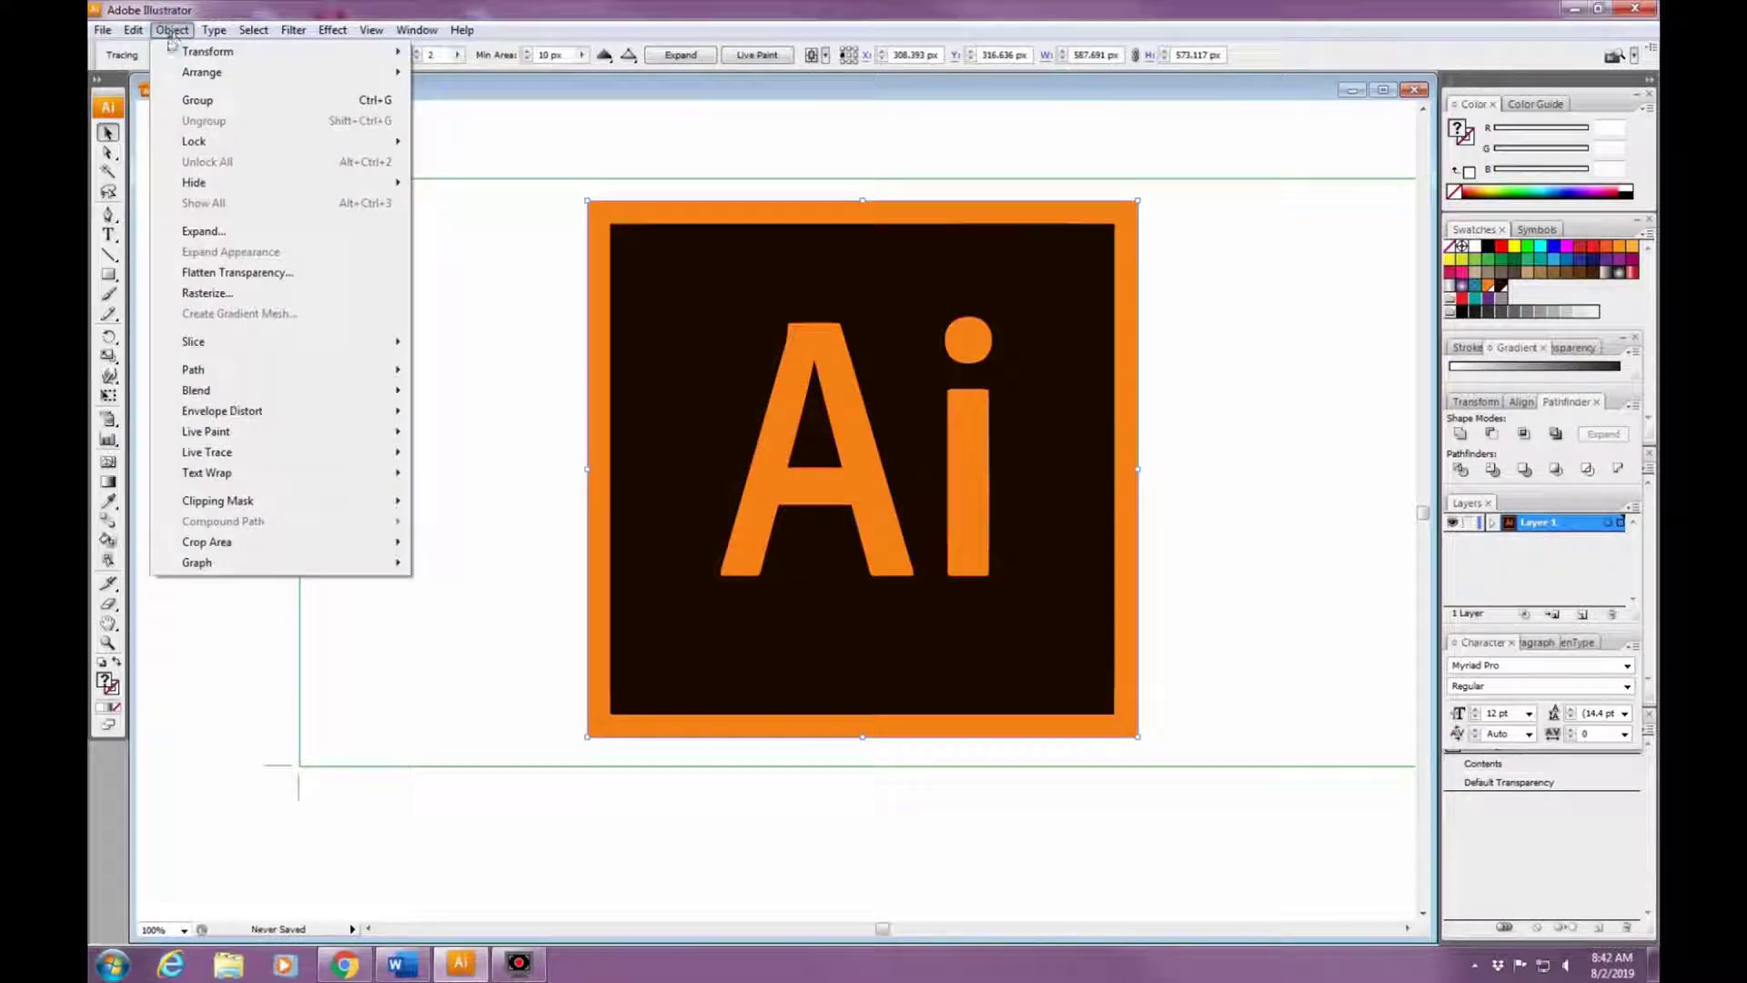
{"action": "mouse_move", "coordinate": [229, 382]}
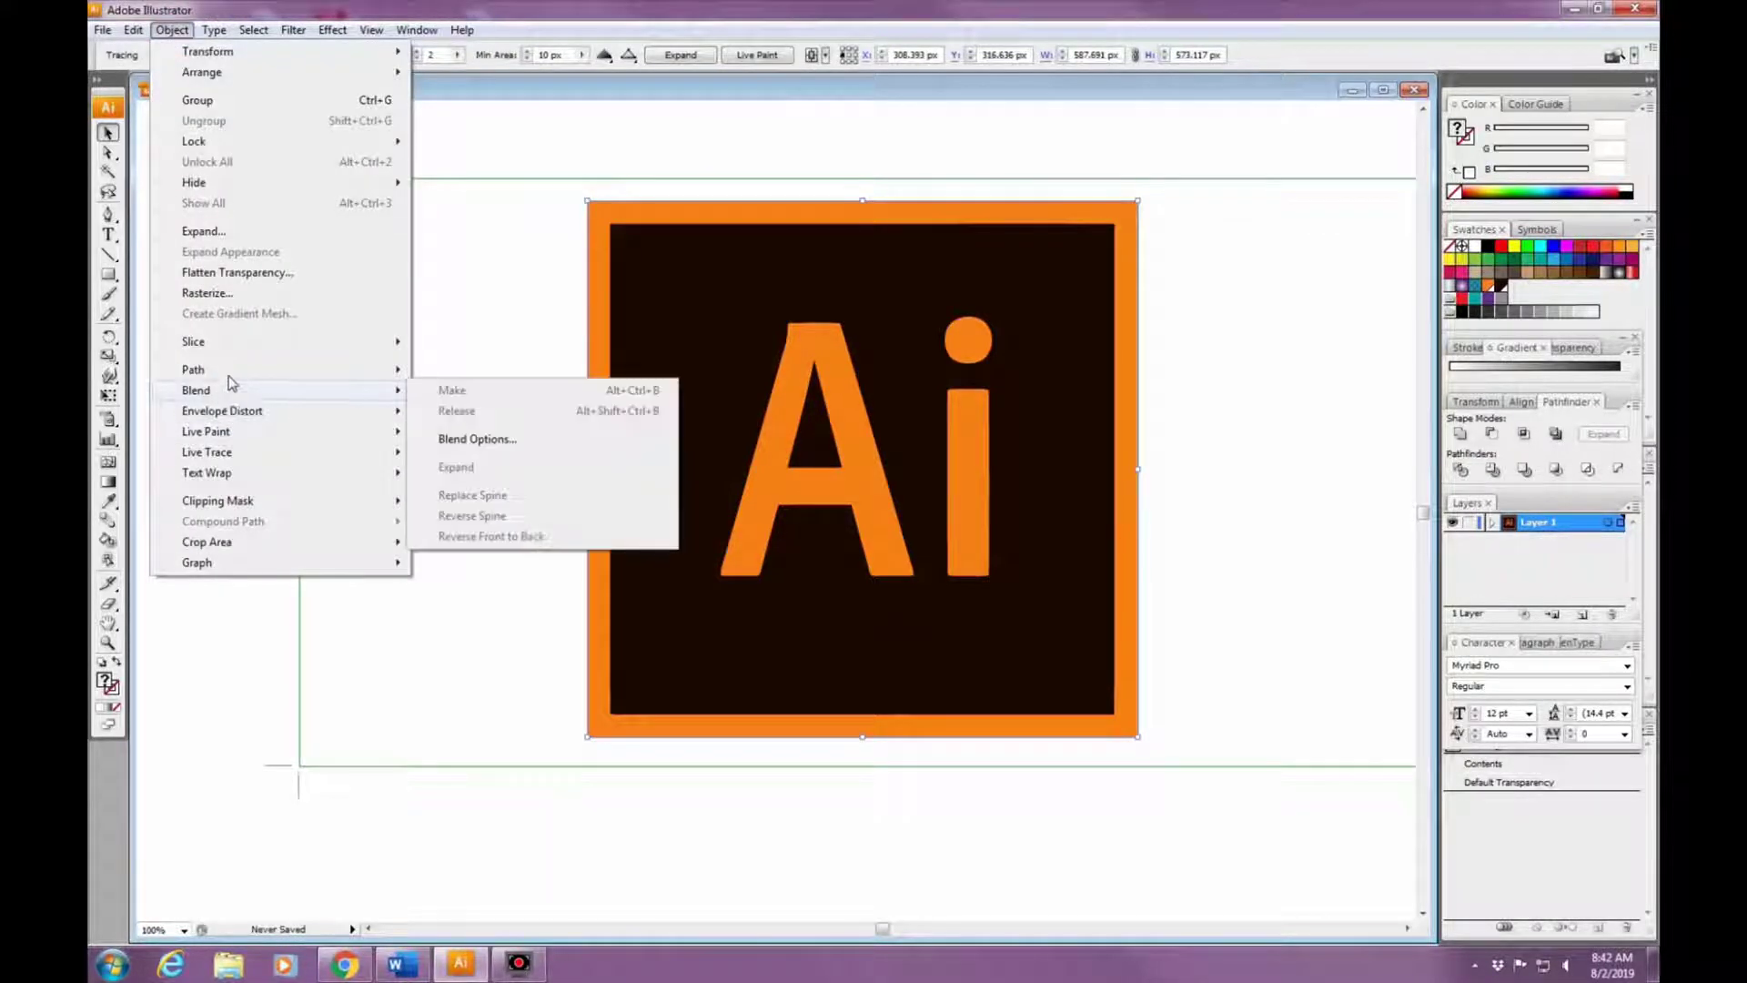
{"action": "mouse_move", "coordinate": [244, 455]}
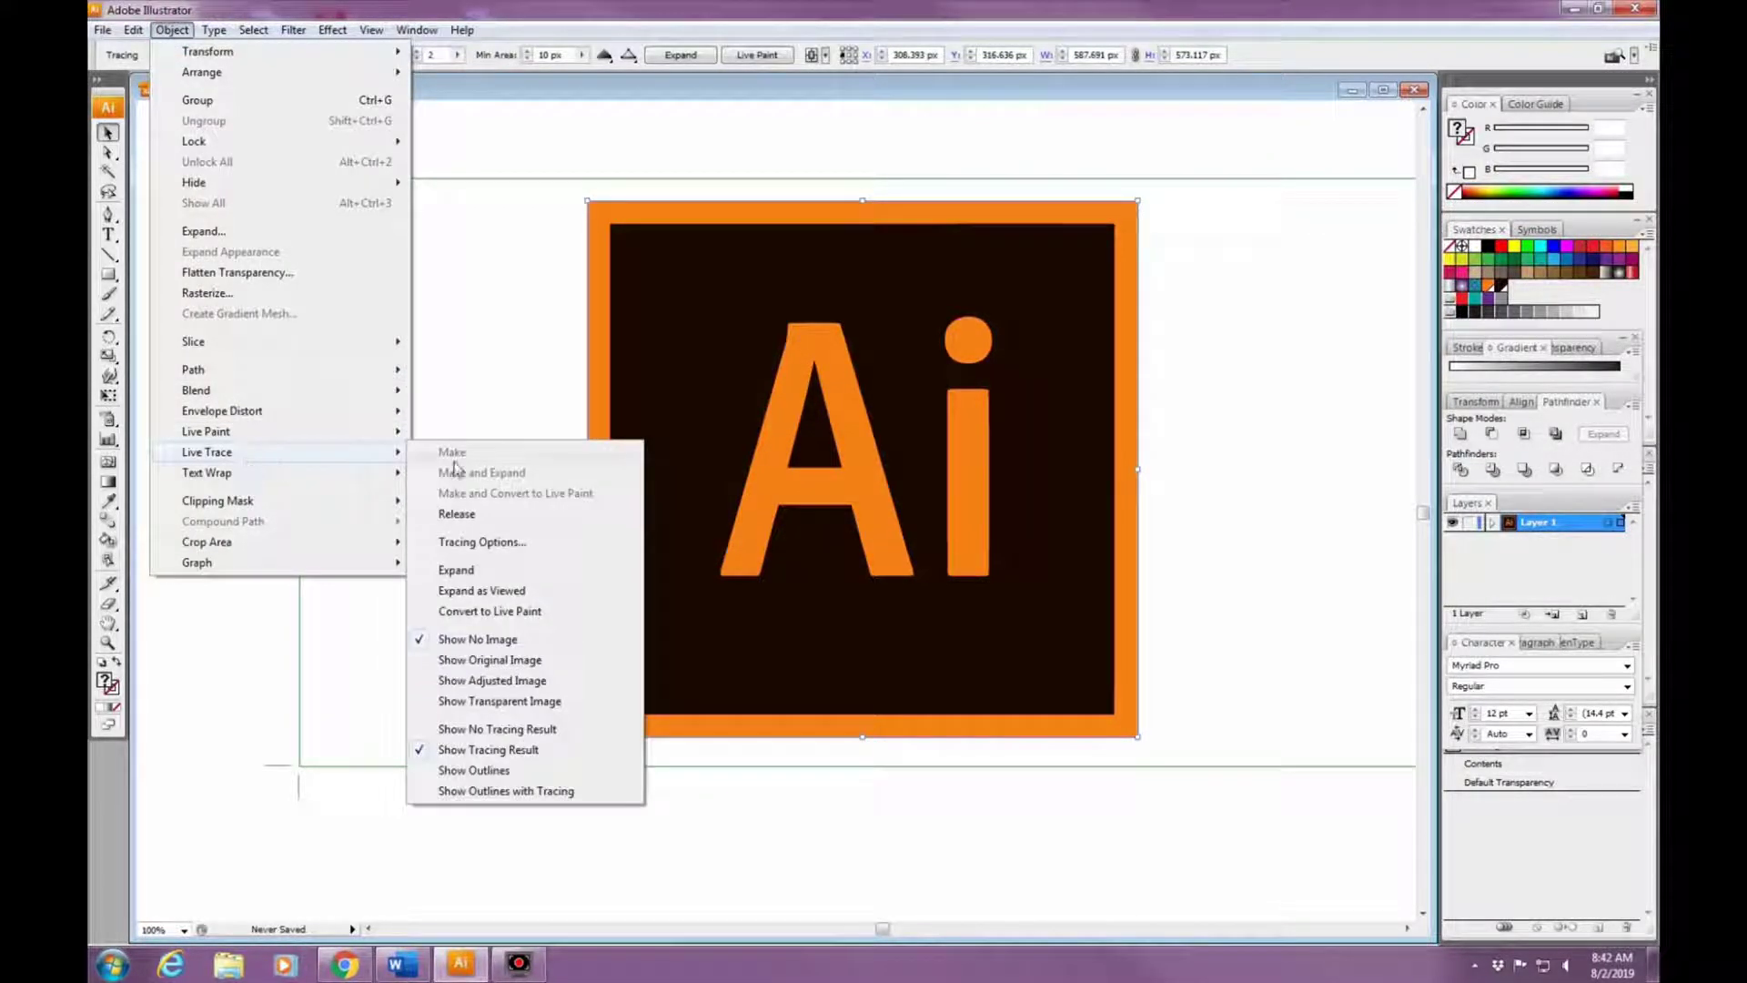
{"action": "left_click", "coordinate": [499, 571]}
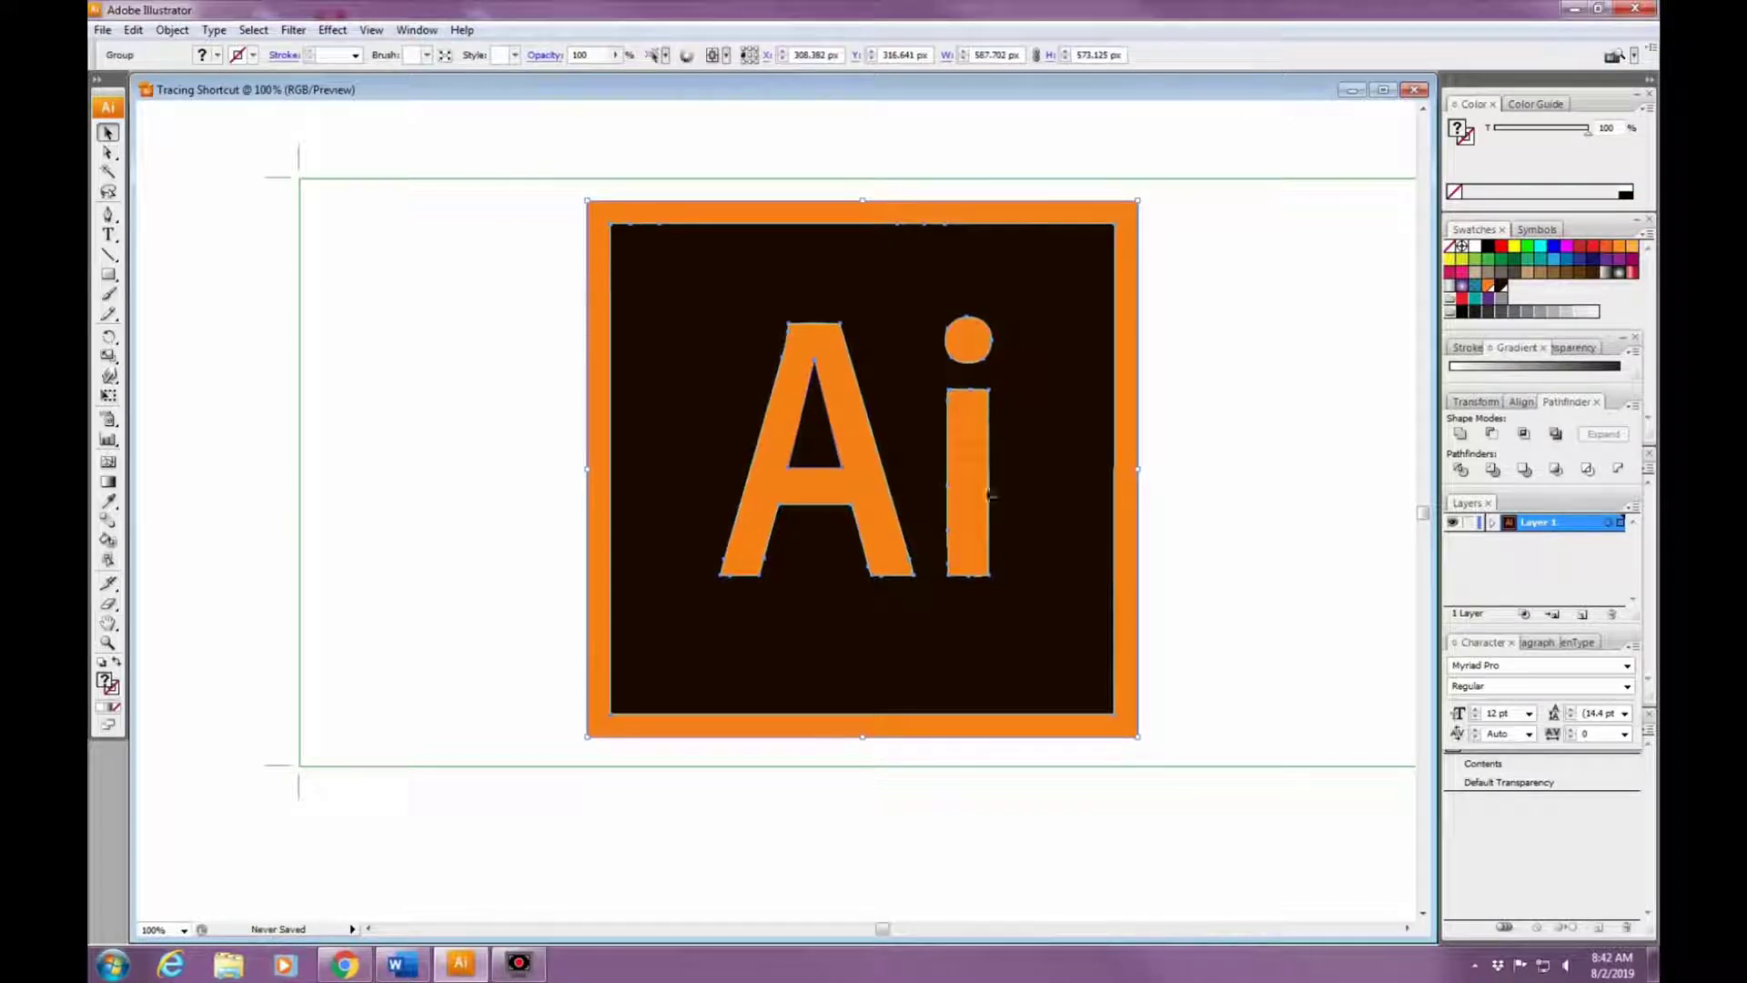
Zoom in and shift the expanded logo slightly left.
{"action": "left_click", "coordinate": [972, 494]}
{"action": "key", "text": "ctrl+plus"}
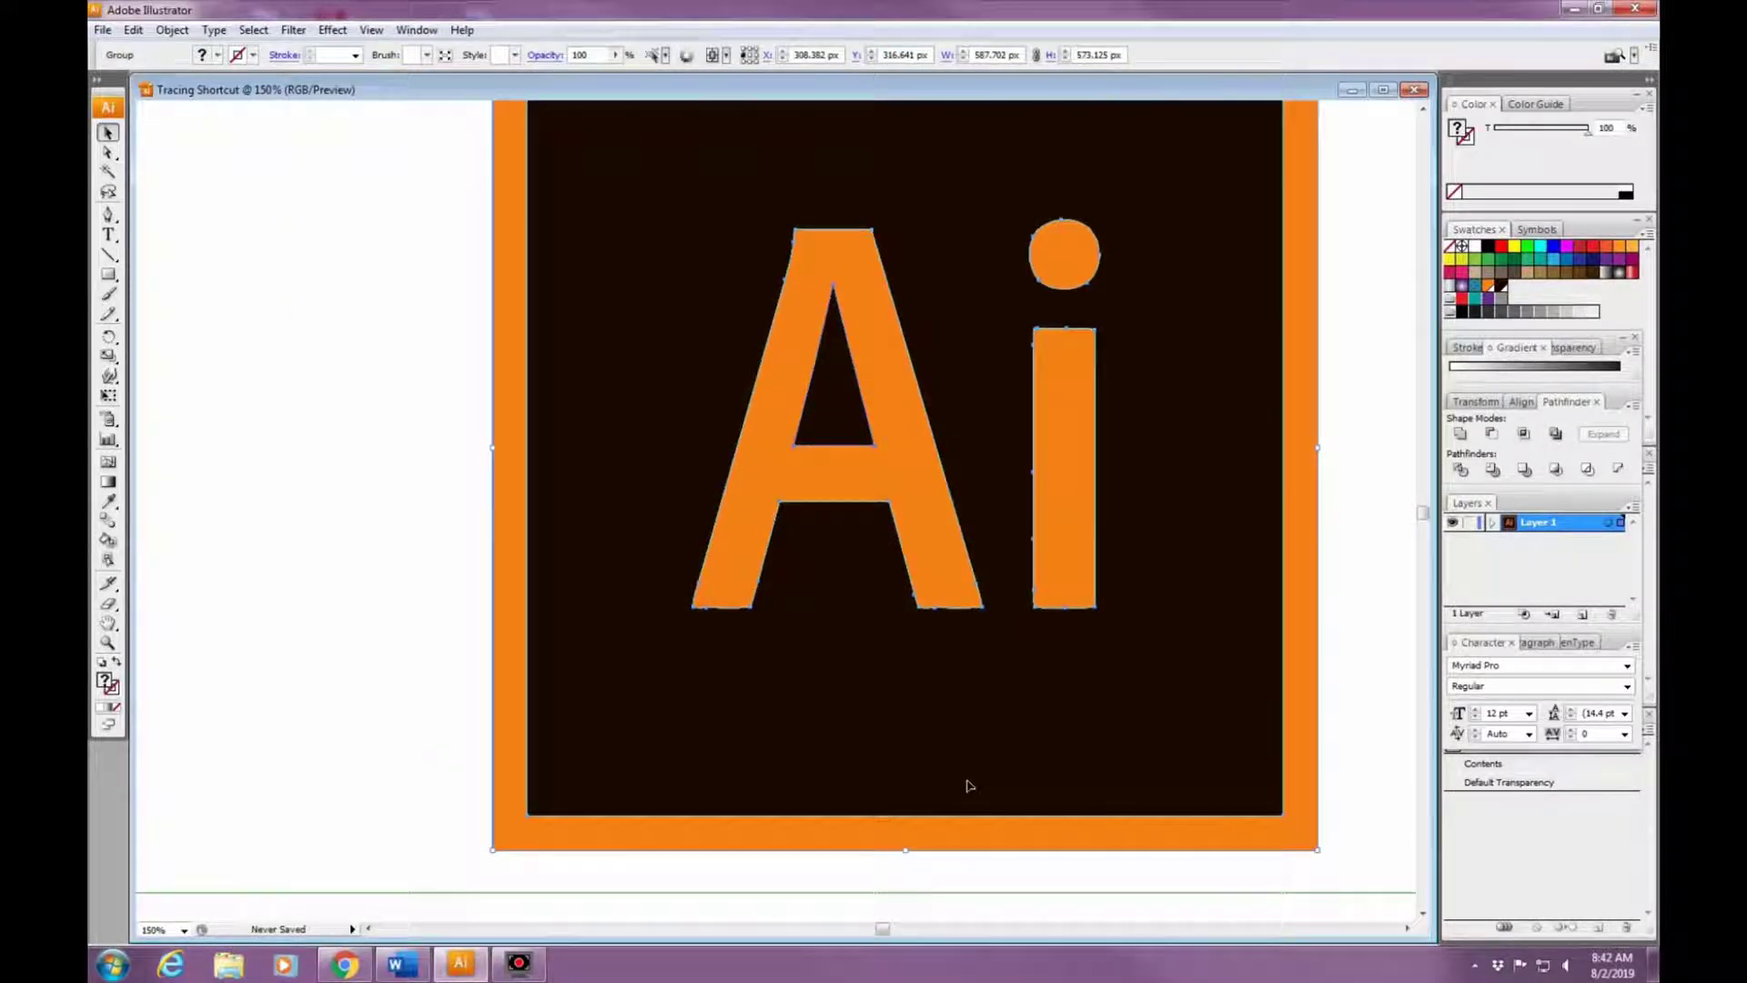
{"action": "left_click_drag", "start_coordinate": [970, 784], "coordinate": [950, 787]}
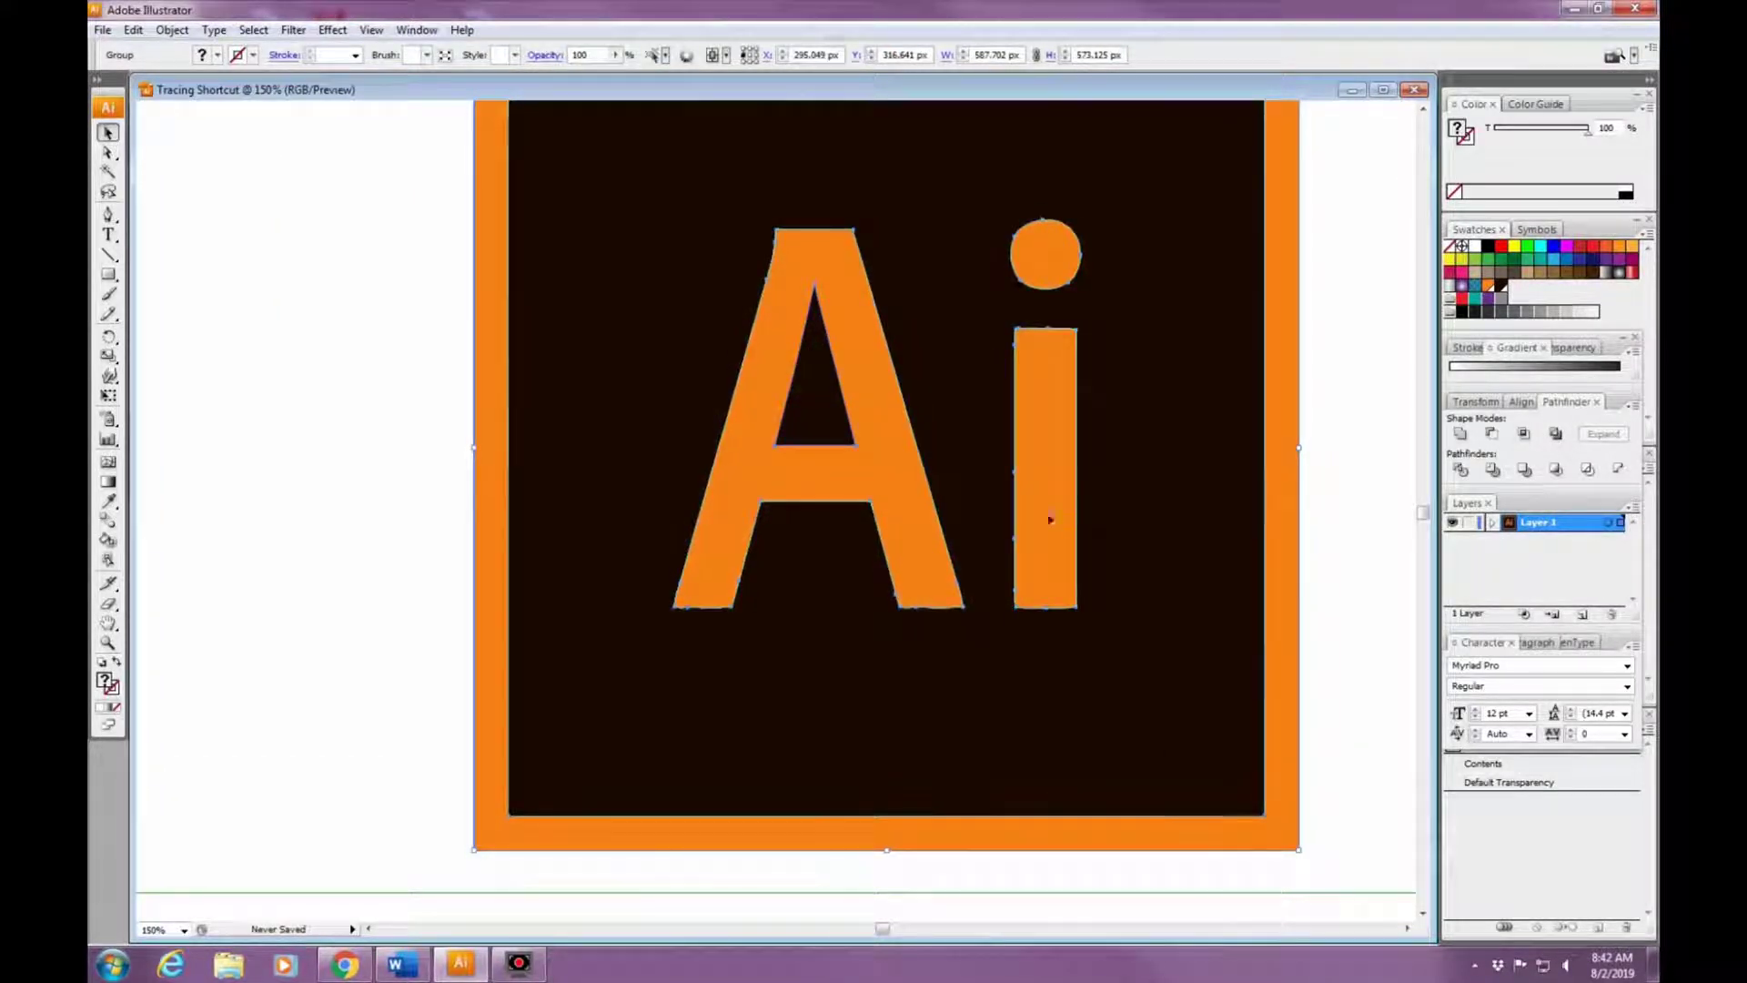
With Direct Selection, drag, delete, and reshape the A's top-left anchor point.
{"action": "left_click", "coordinate": [108, 152]}
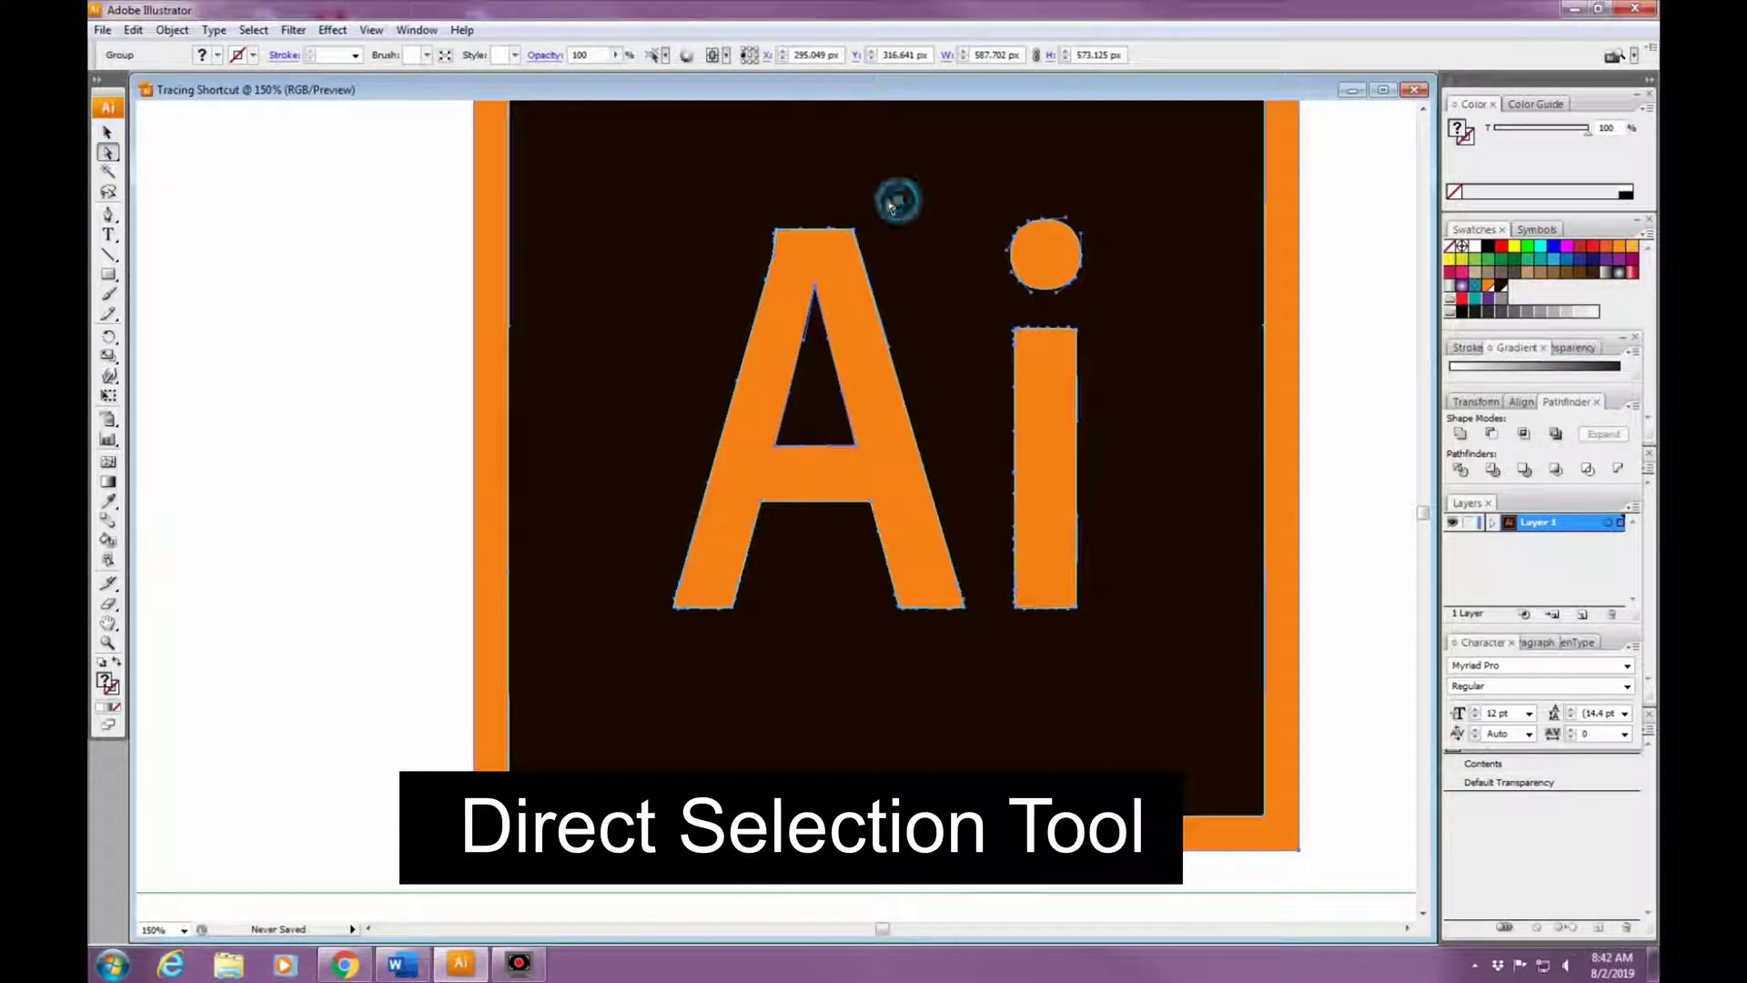
{"action": "left_click", "coordinate": [780, 237]}
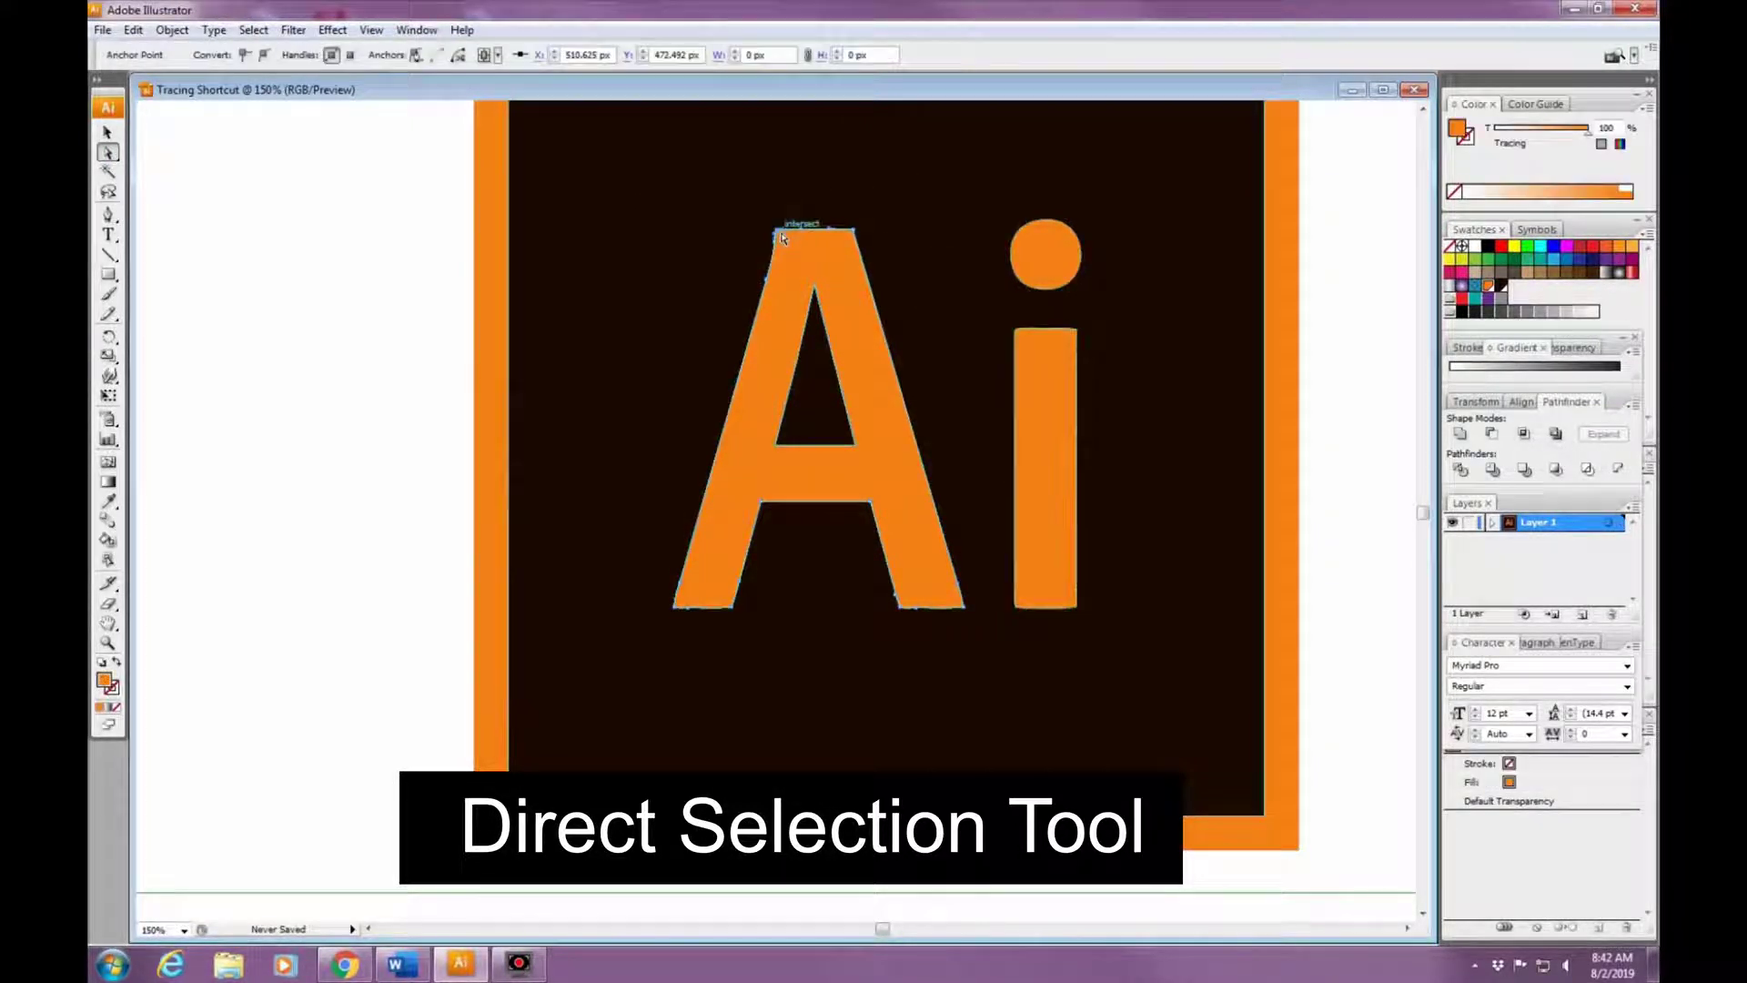
{"action": "left_click_drag", "start_coordinate": [780, 237], "coordinate": [875, 202]}
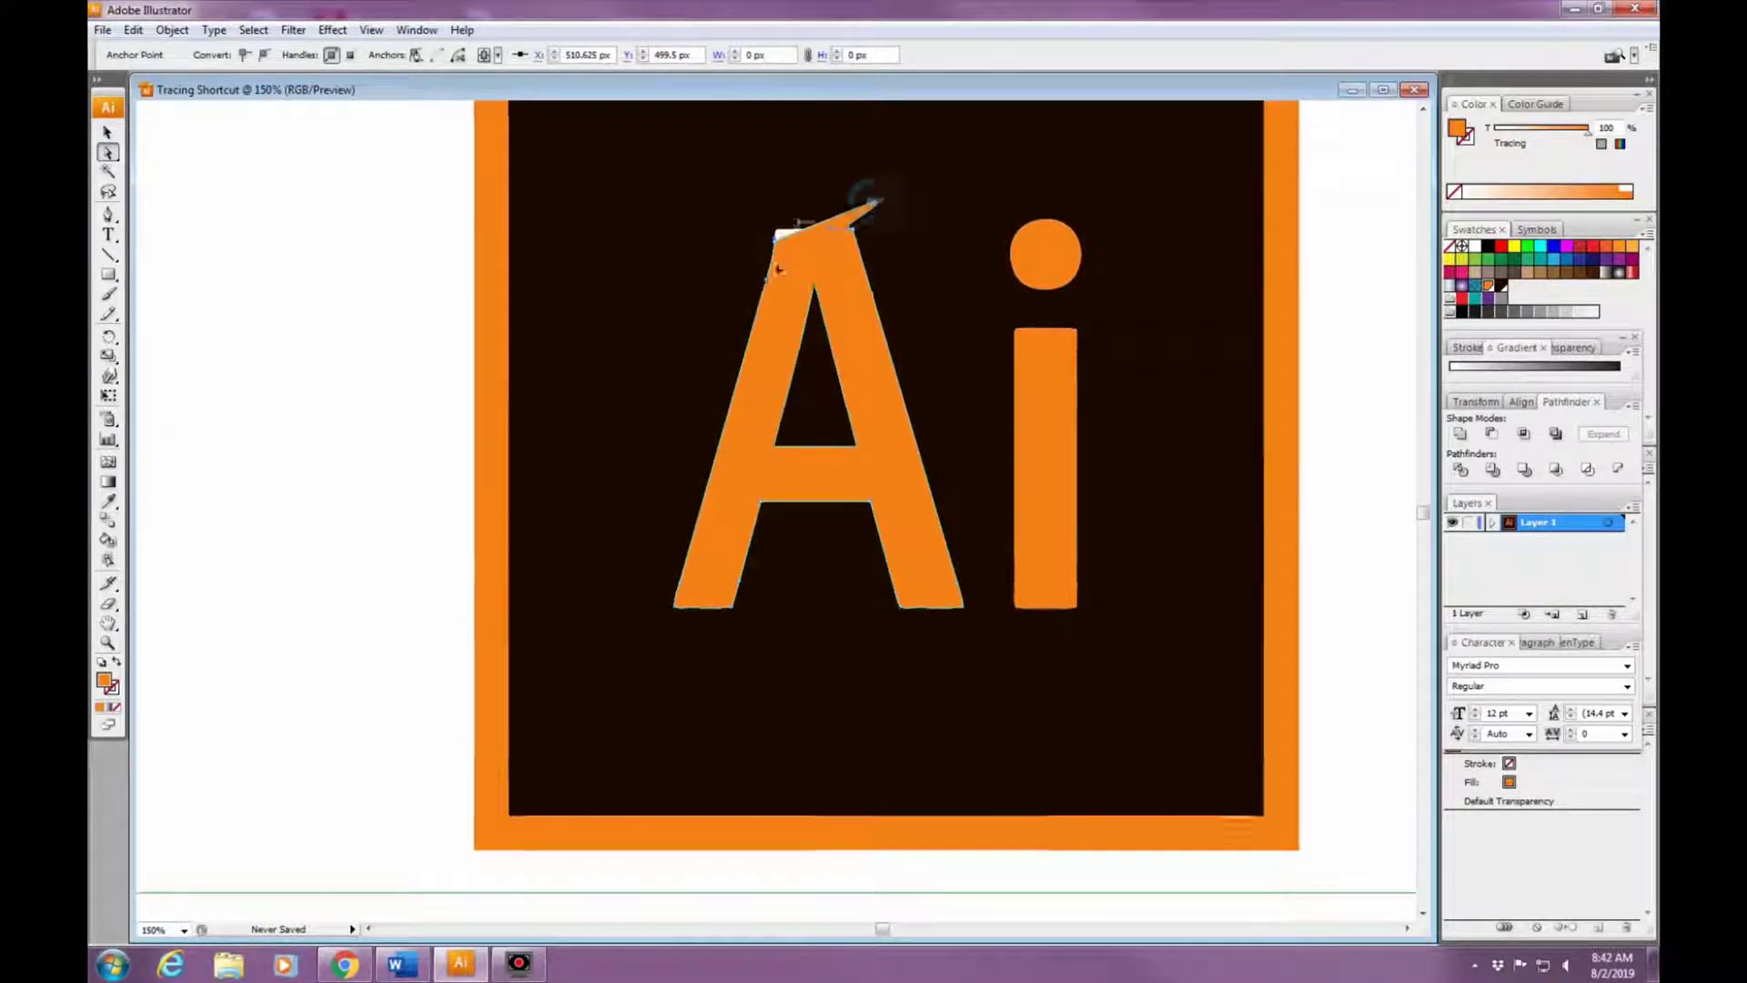
{"action": "key", "text": "Delete"}
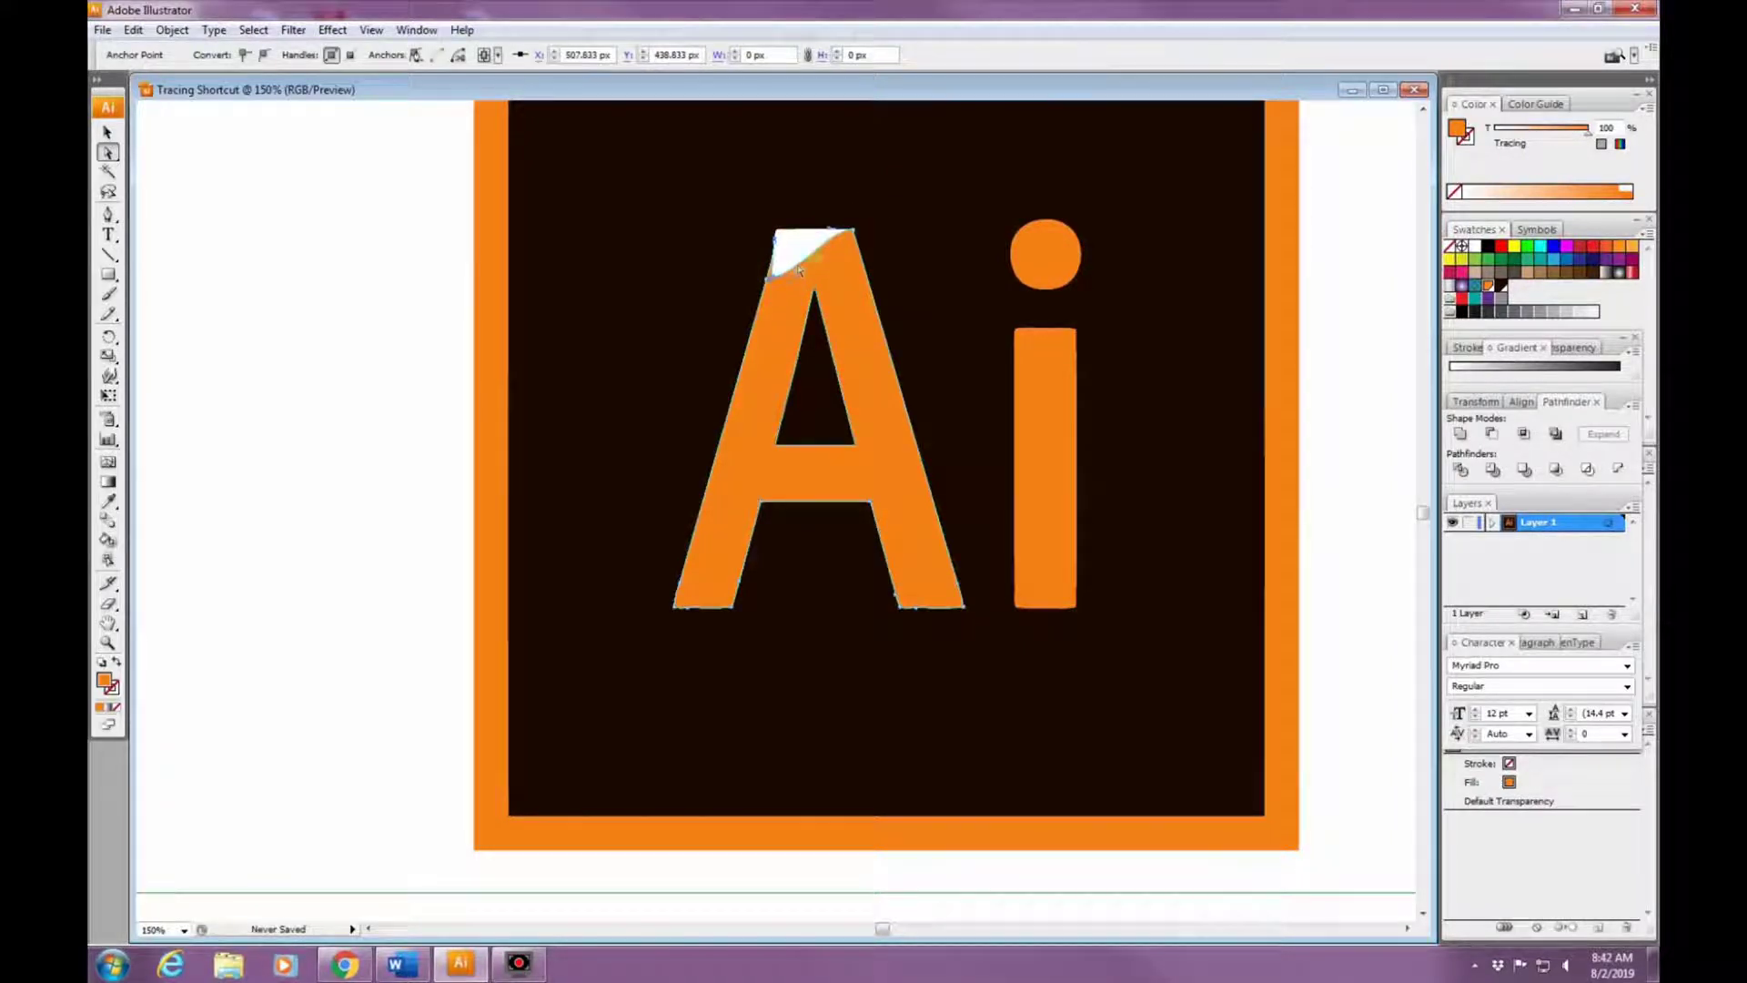
{"action": "left_click_drag", "start_coordinate": [776, 238], "coordinate": [799, 214]}
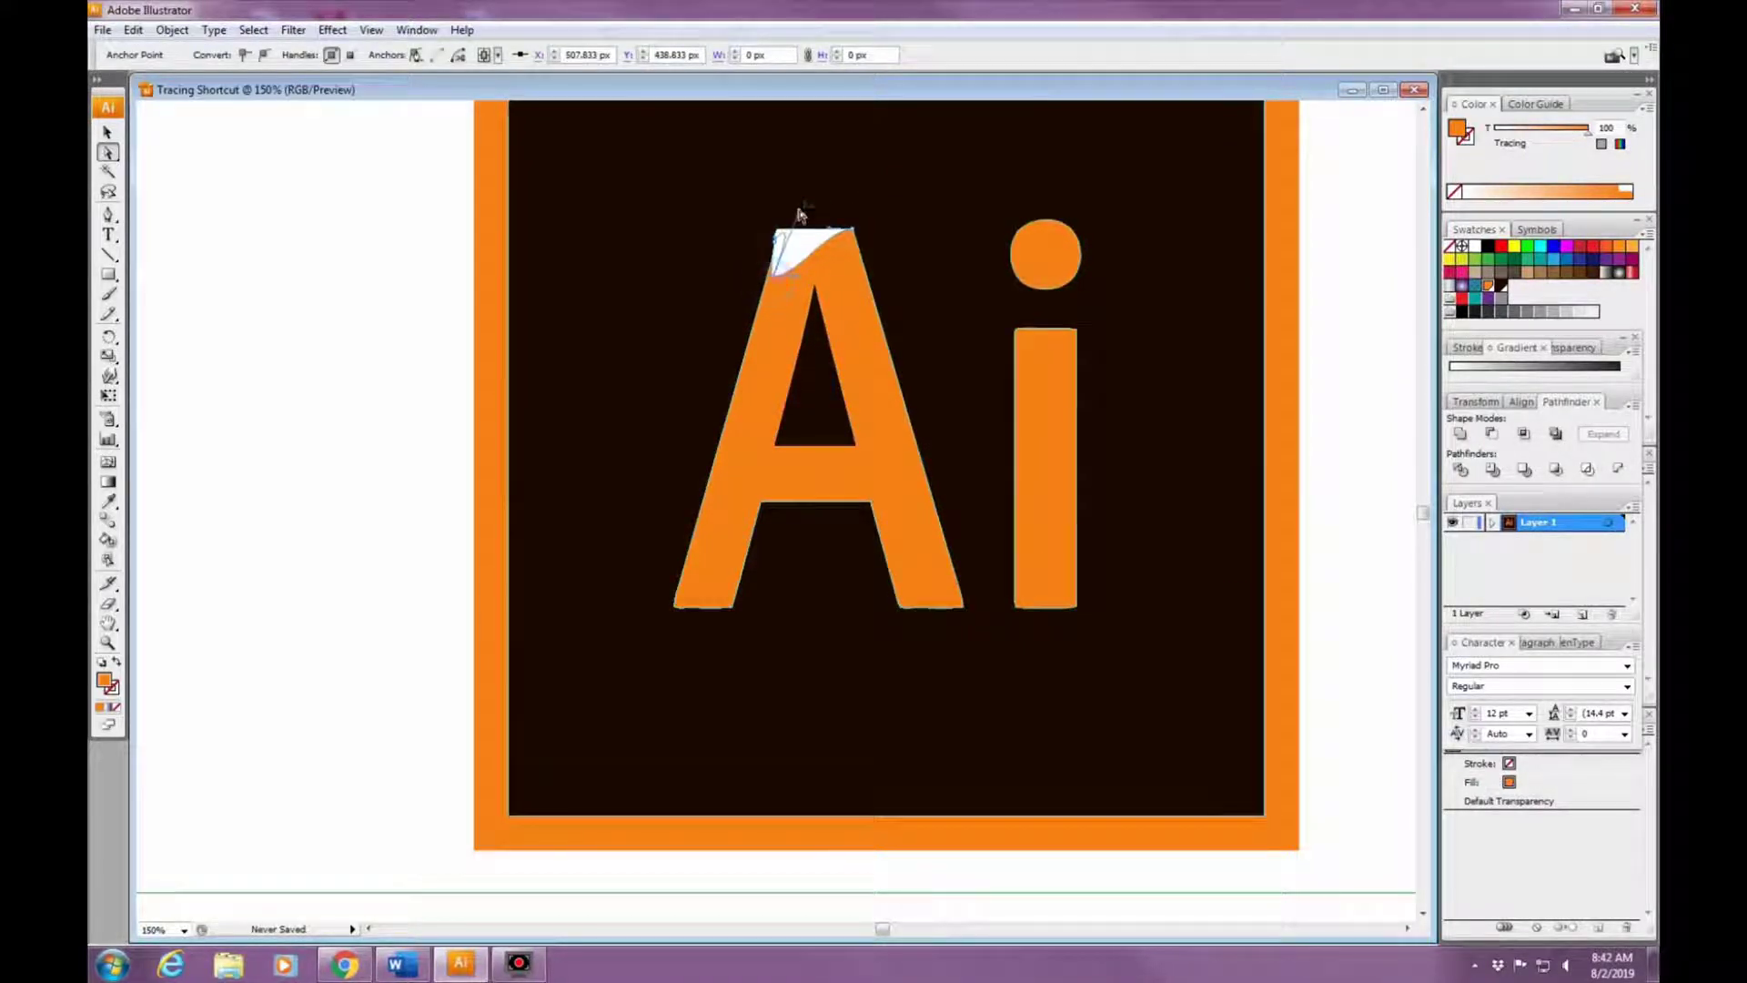
Undo the anchor edits so the A's top is solid orange again.
{"action": "left_click", "coordinate": [134, 30]}
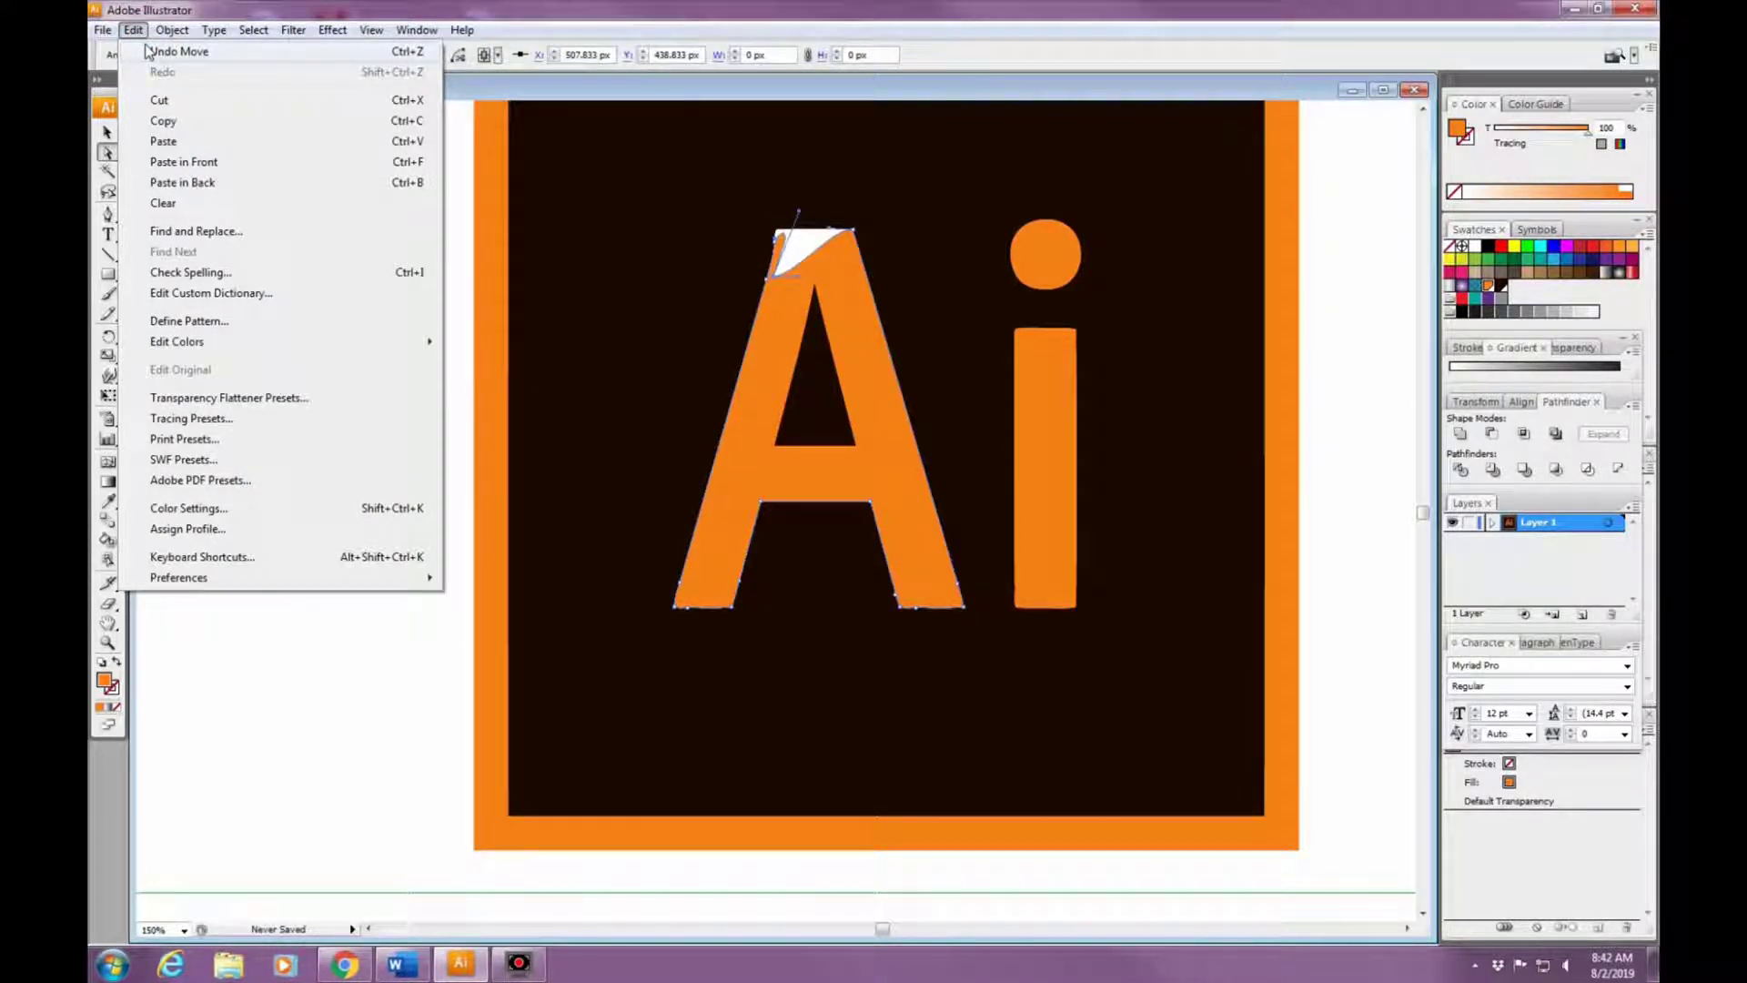
{"action": "left_click", "coordinate": [573, 203]}
{"action": "key", "text": "ctrl+z"}
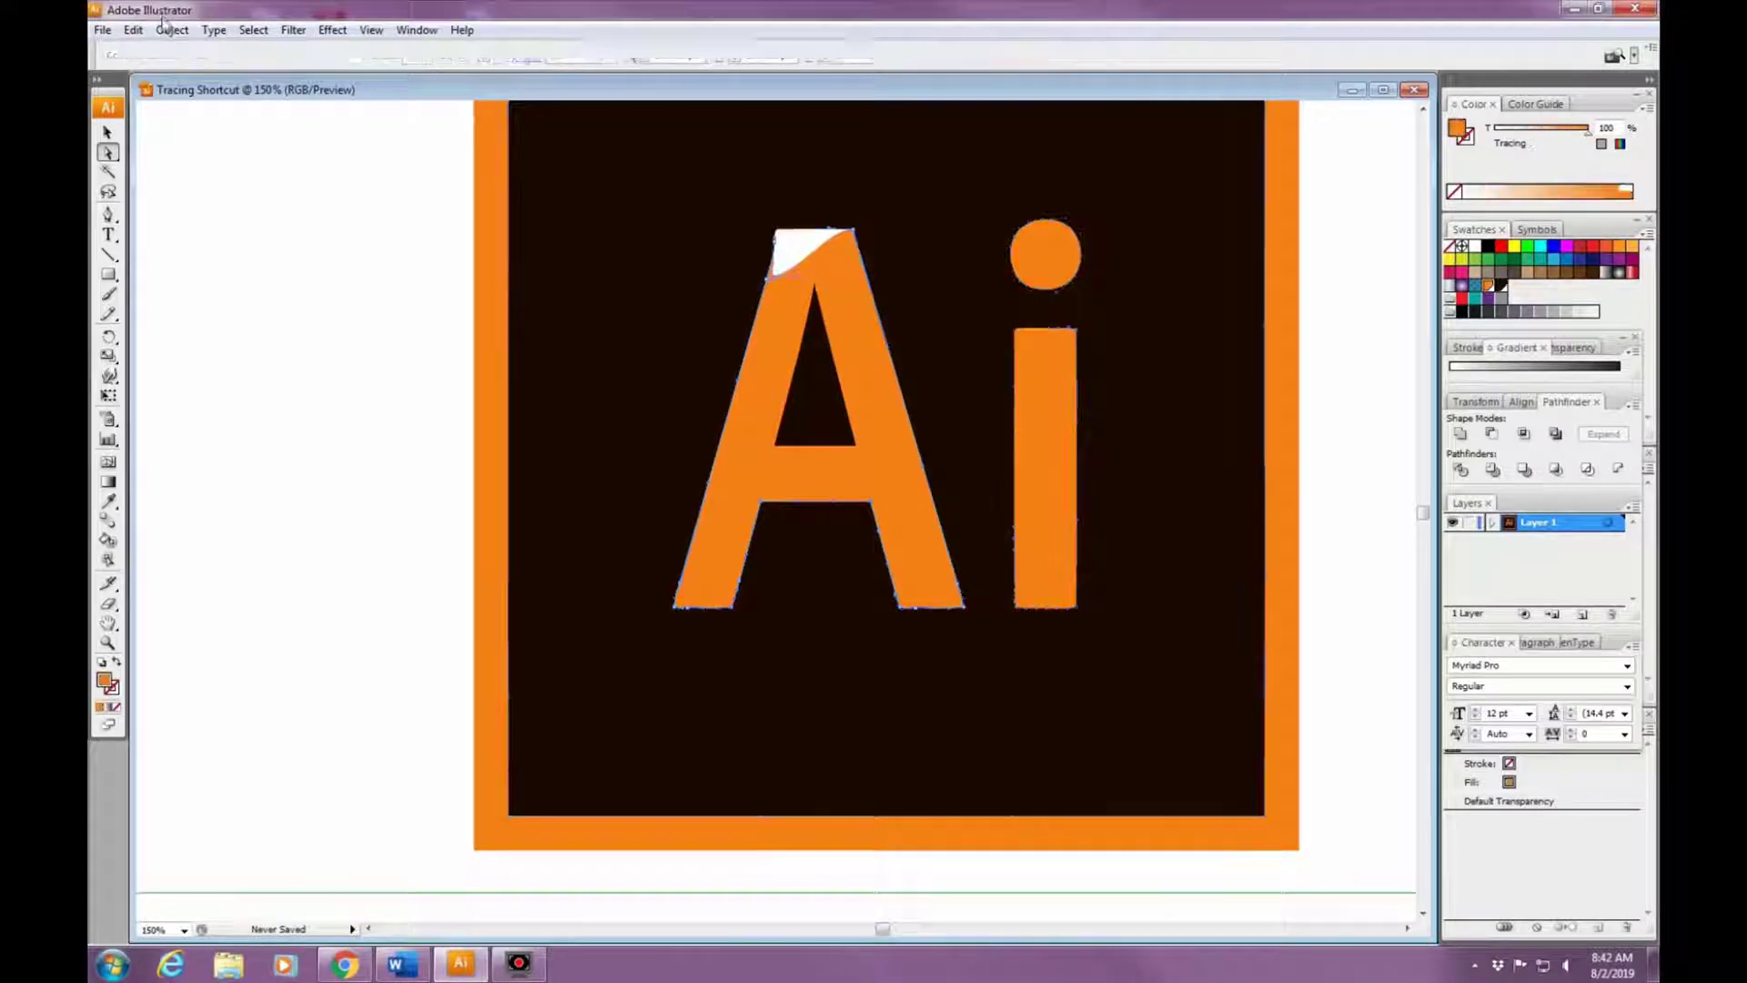
{"action": "key", "text": "ctrl+z"}
{"action": "key", "text": "ctrl+z"}
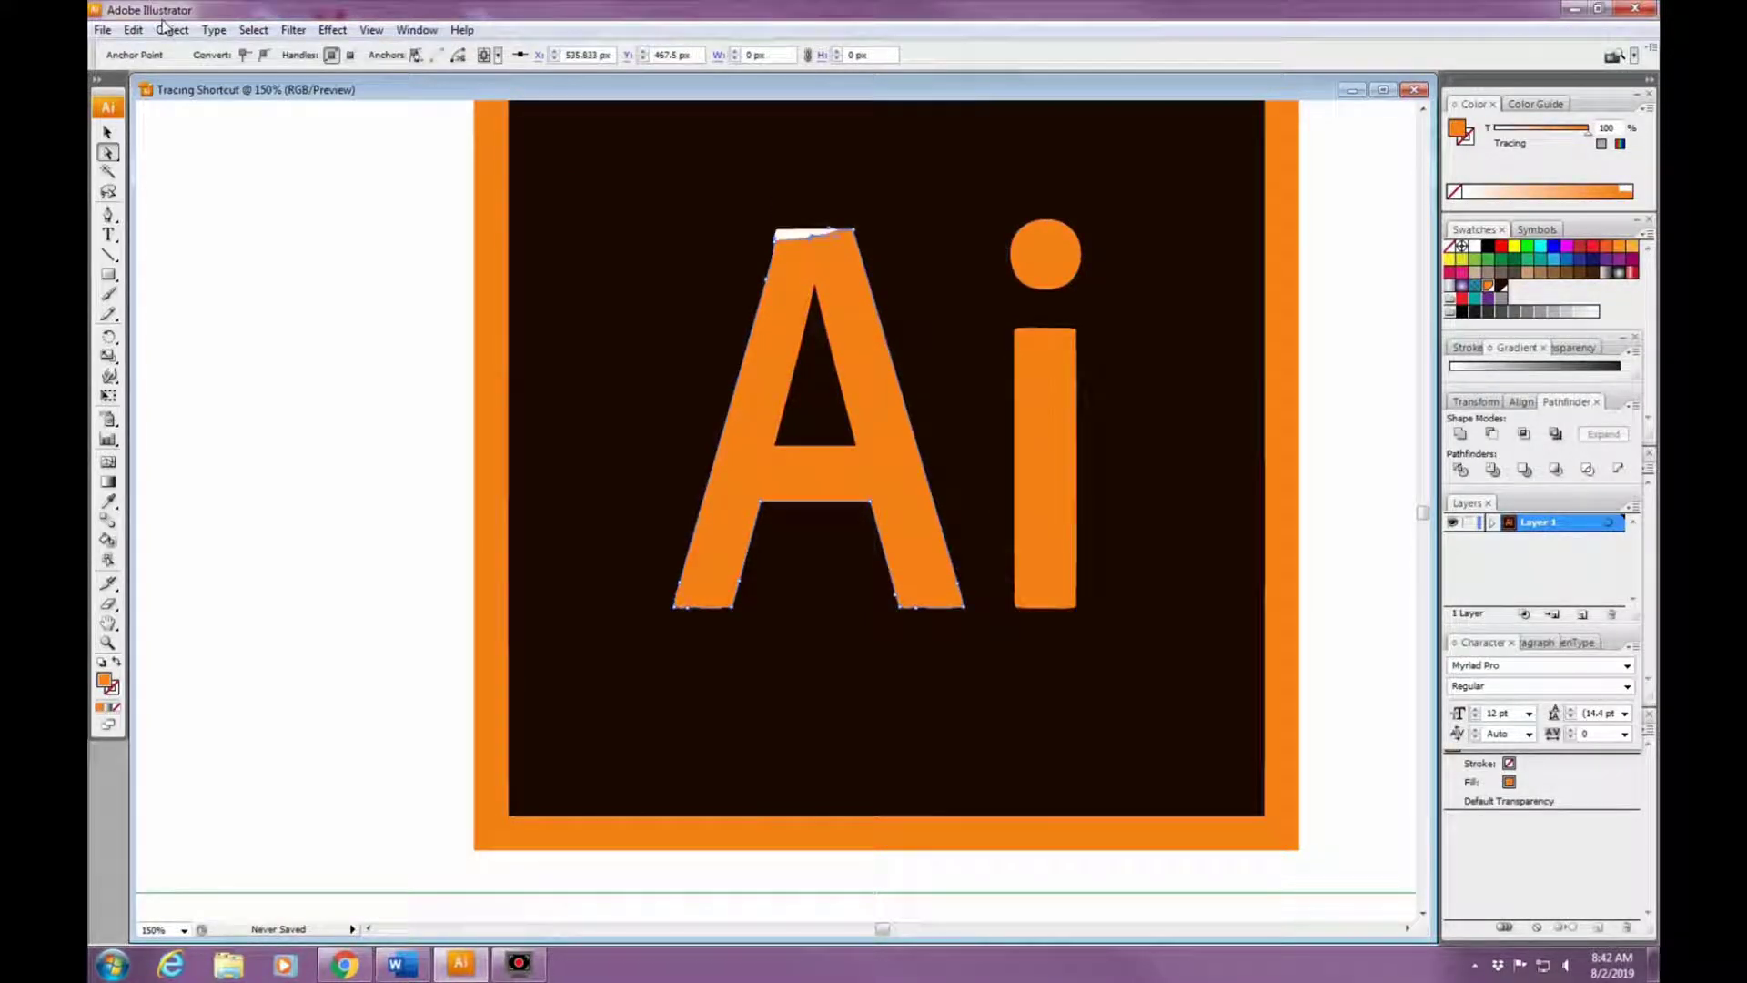
Deselect the traced Ai logo and zoom out to show the whole artboard.
{"action": "left_click", "coordinate": [937, 351]}
{"action": "left_click", "coordinate": [1365, 459]}
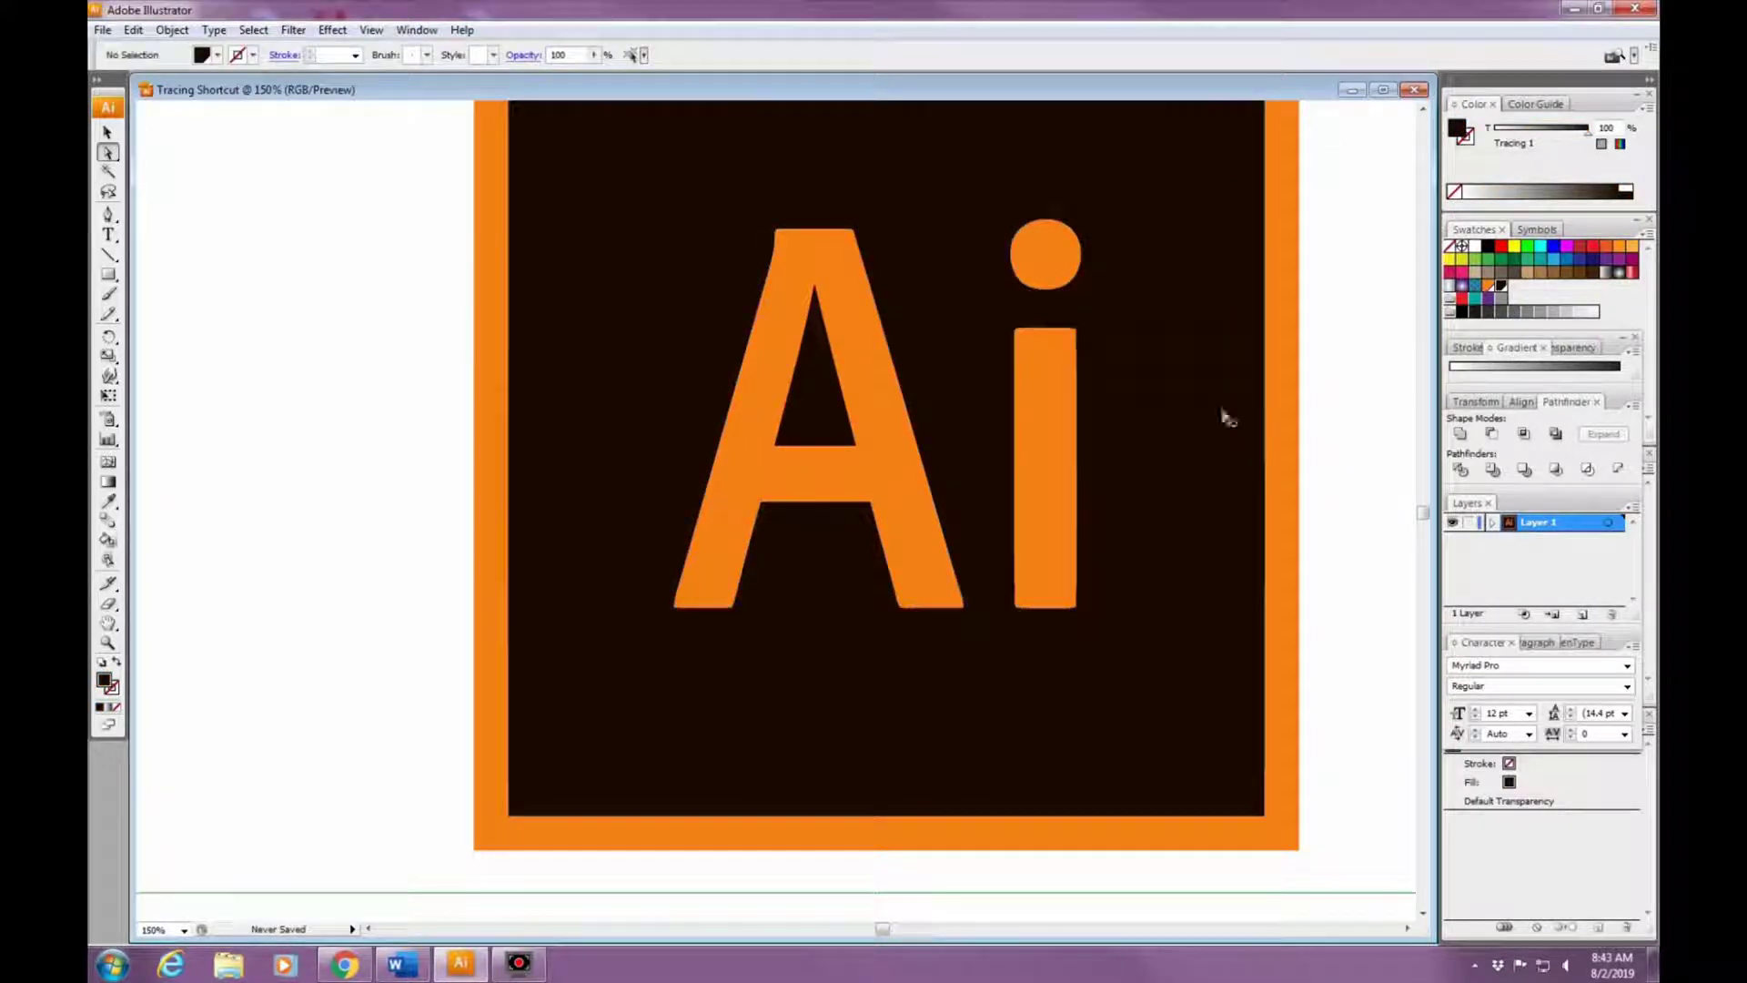
{"action": "key", "text": "ctrl+minus"}
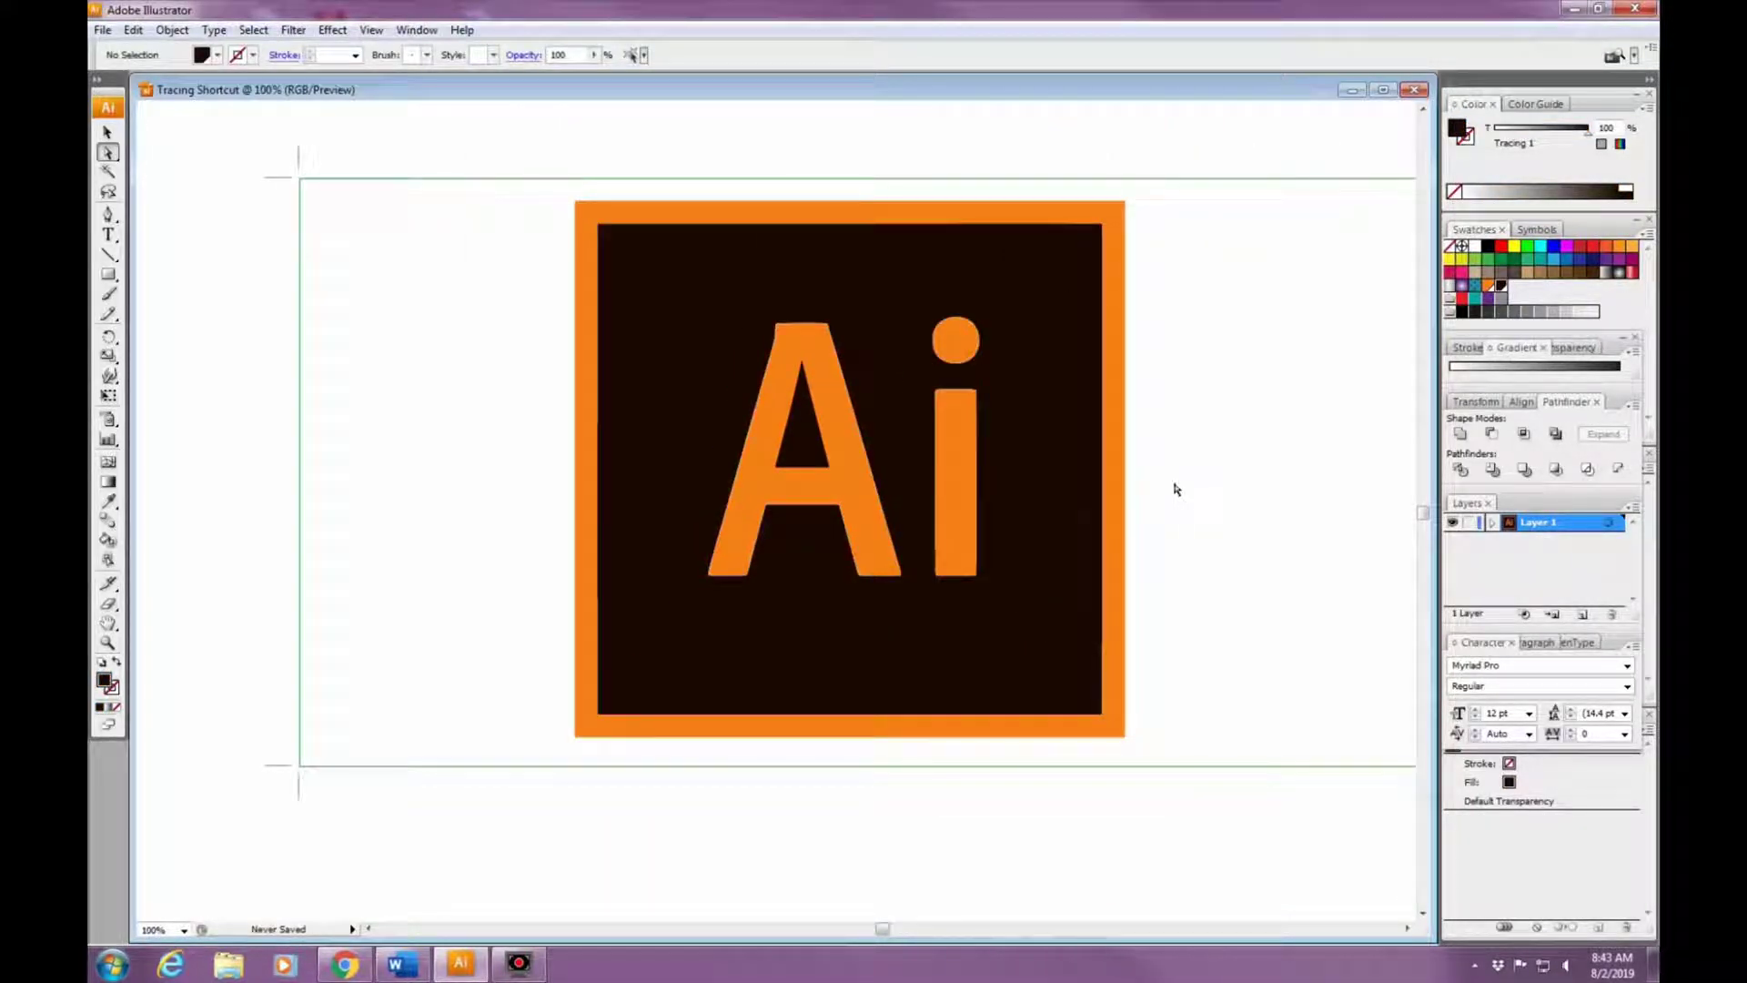
{"action": "left_click", "coordinate": [411, 29]}
{"action": "left_click", "coordinate": [96, 31]}
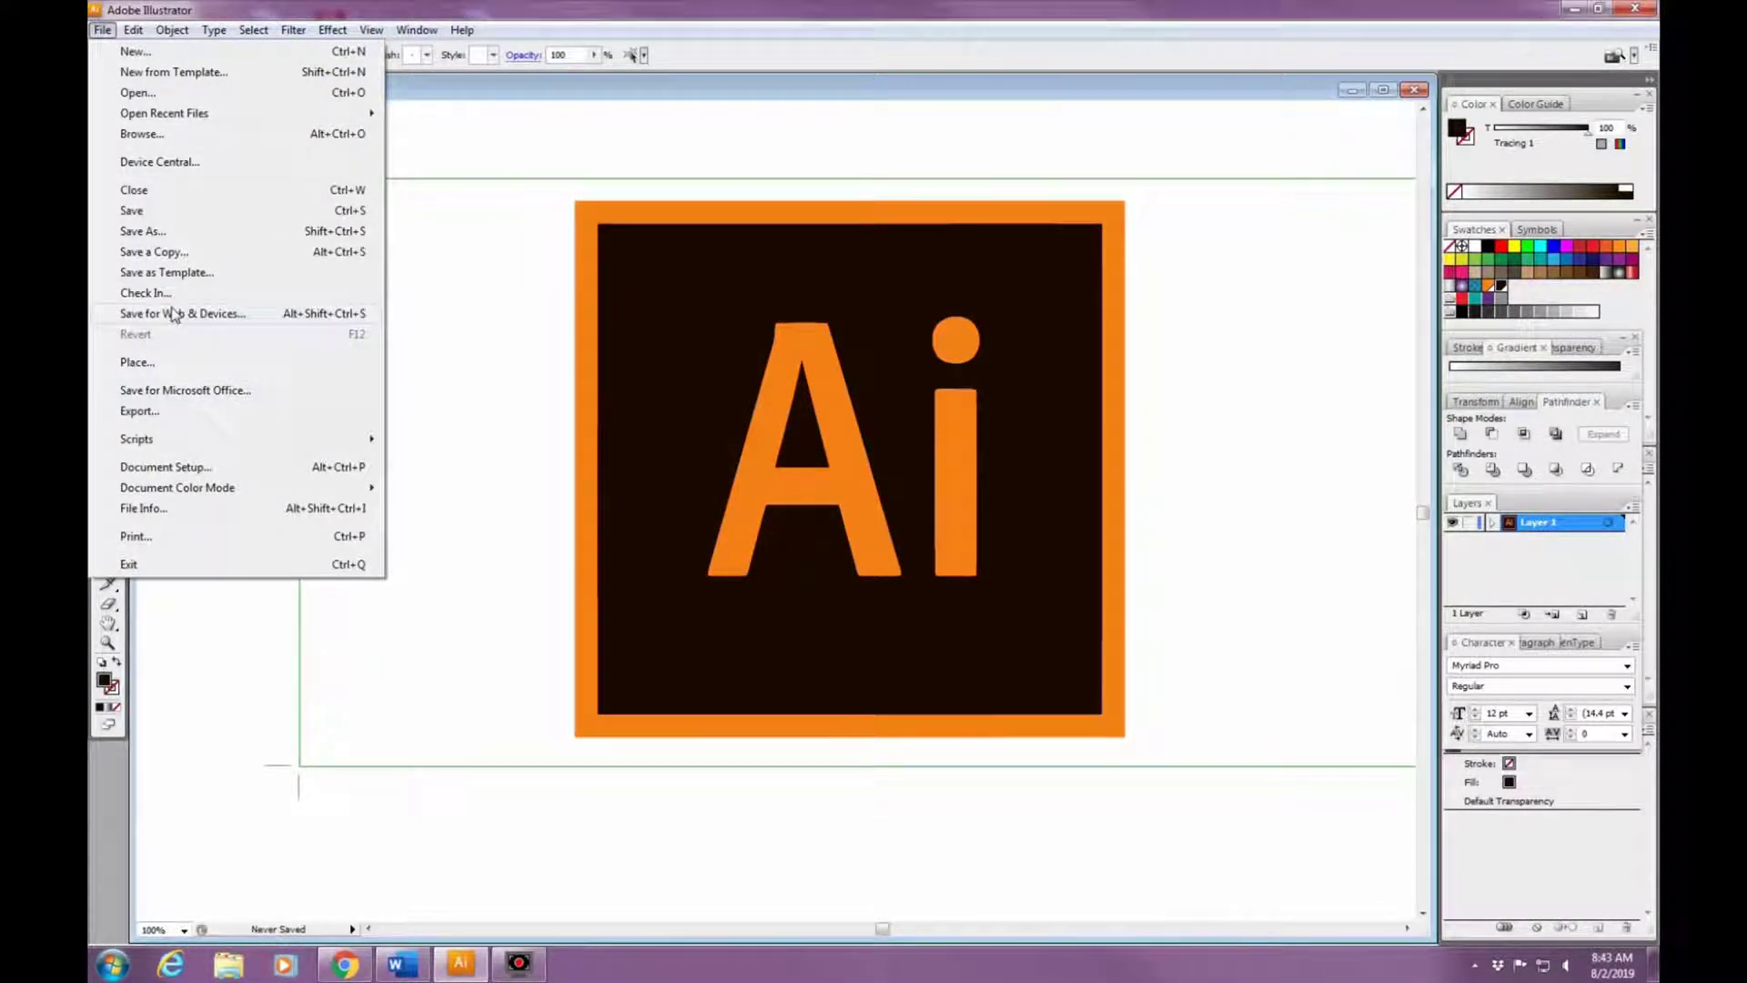
Open Save for Web & Devices to preview the logo as a transparent PNG-24.
{"action": "left_click", "coordinate": [218, 313]}
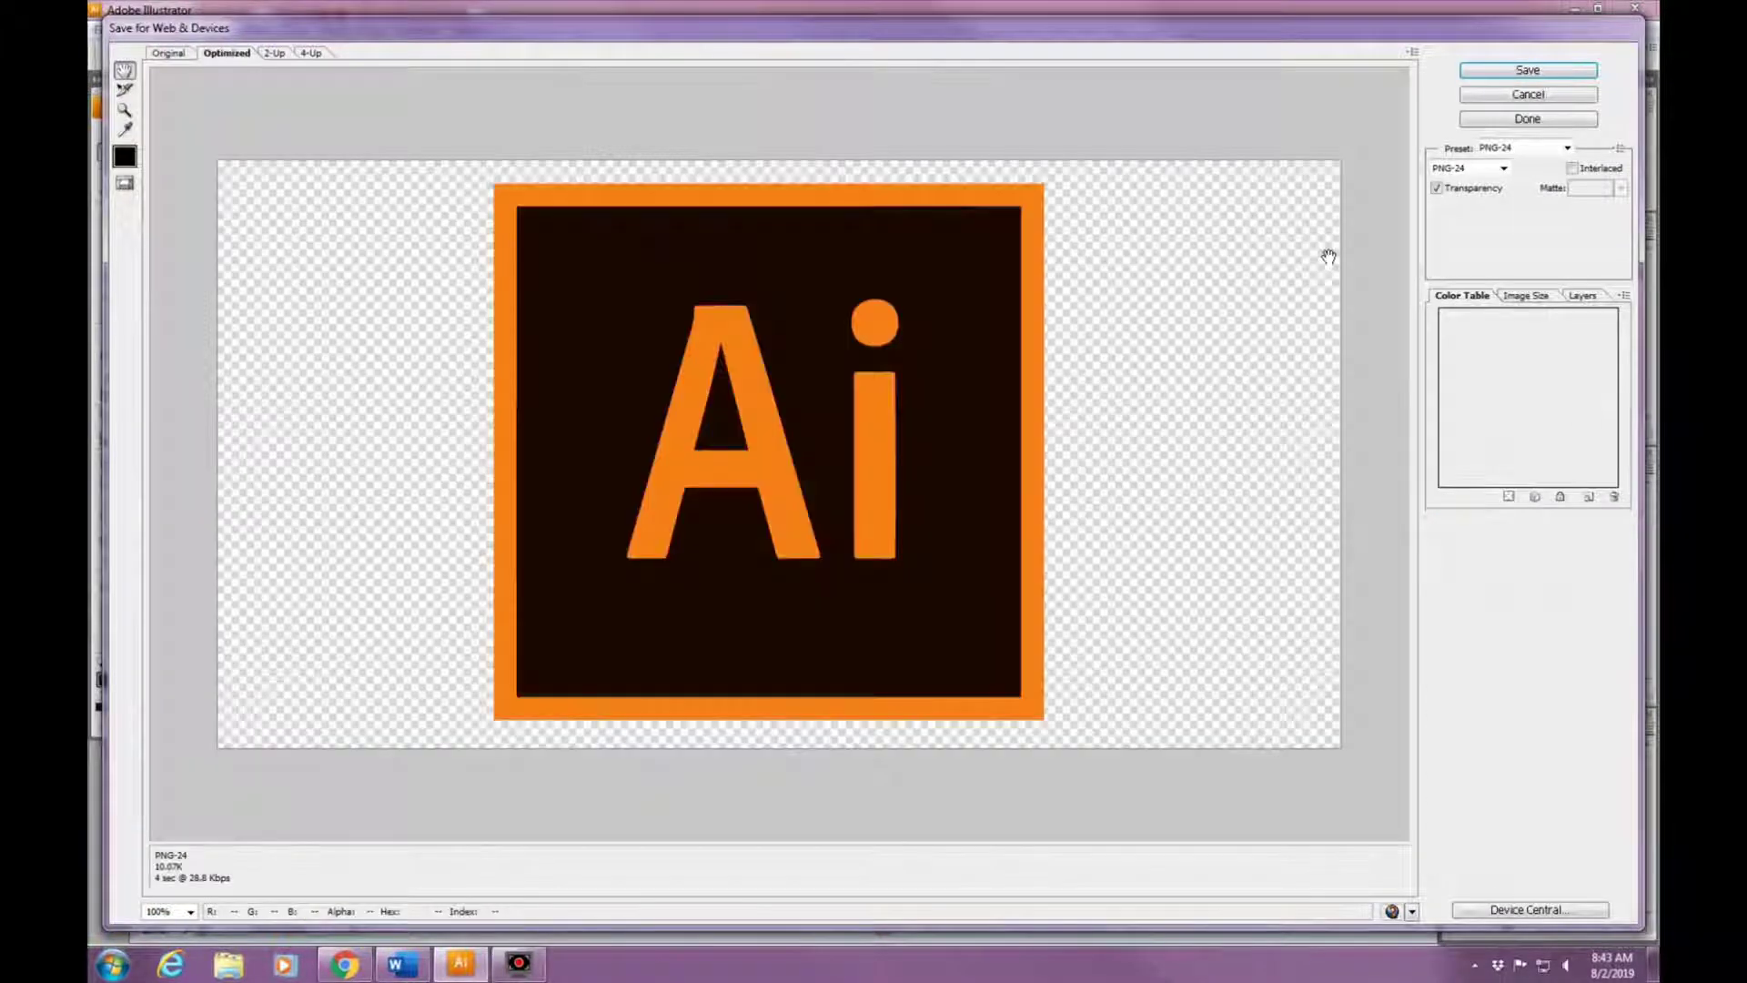